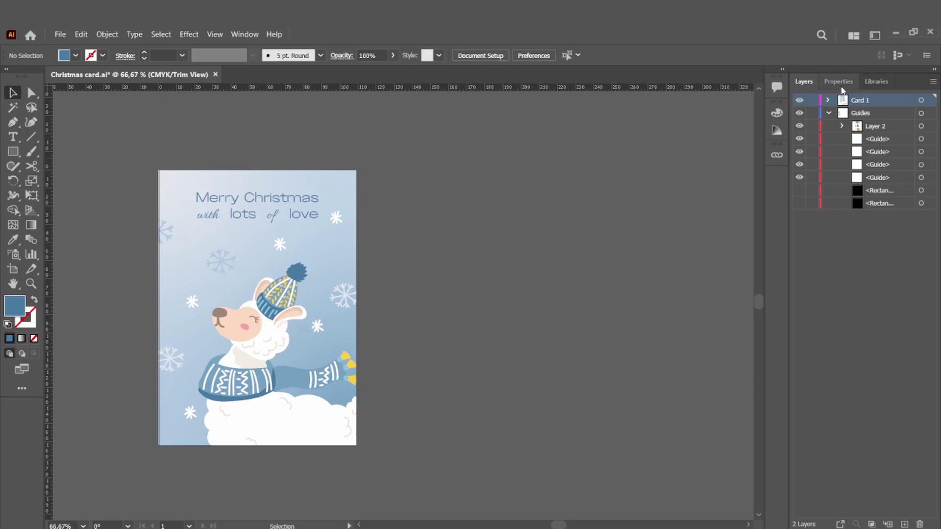
Step: Add a second 109 × 152 mm artboard and shift it right of the first card to X 227 mm
left_click(836, 81)
left_click(882, 172)
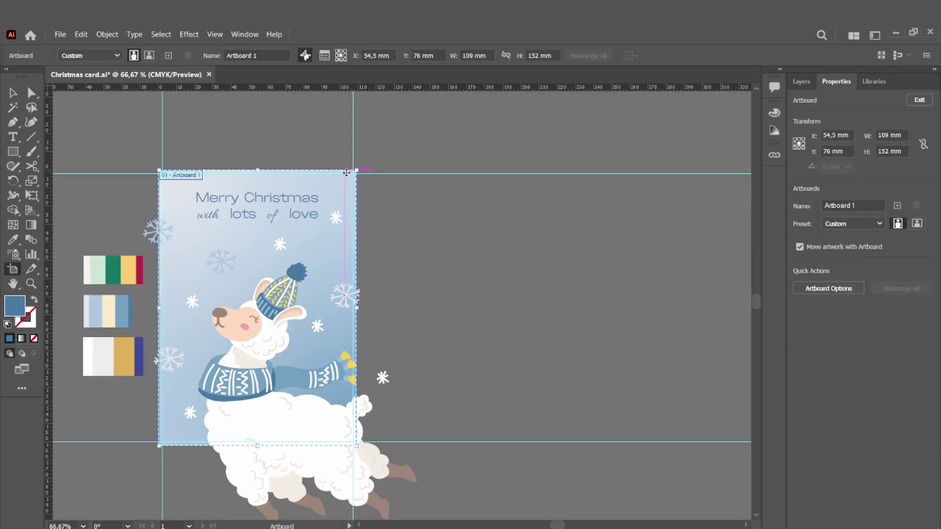
left_click(895, 206)
key("shift+Right")
key("shift+Right")
key("shift+Right")
key("shift+Right")
key("shift+Right")
key("shift+Right")
key("shift+Right")
key("shift+Right")
key("shift+Right")
key("shift+Right")
key("shift+Right")
key("shift+Right")
key("shift+Right")
key("shift+Right")
key("shift+Right")
key("shift+Right")
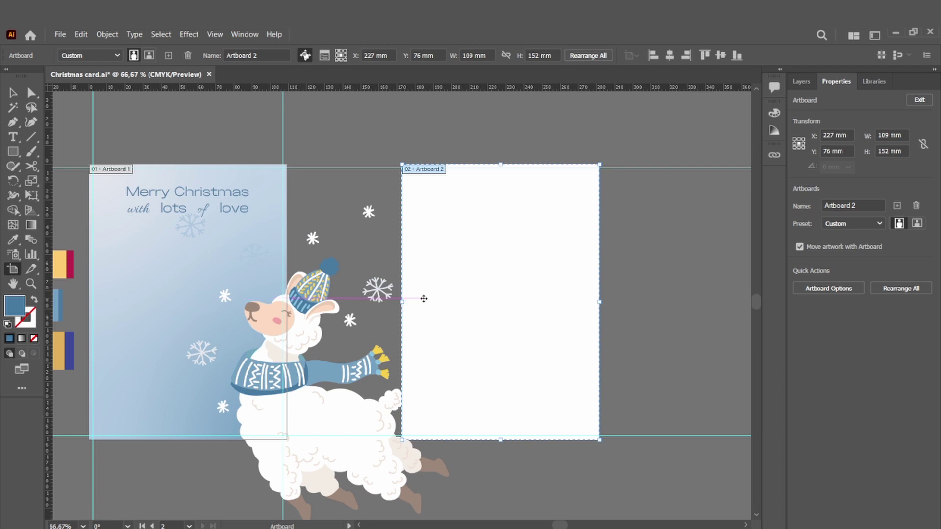
scroll(455, 267, "right", 1)
key("Escape")
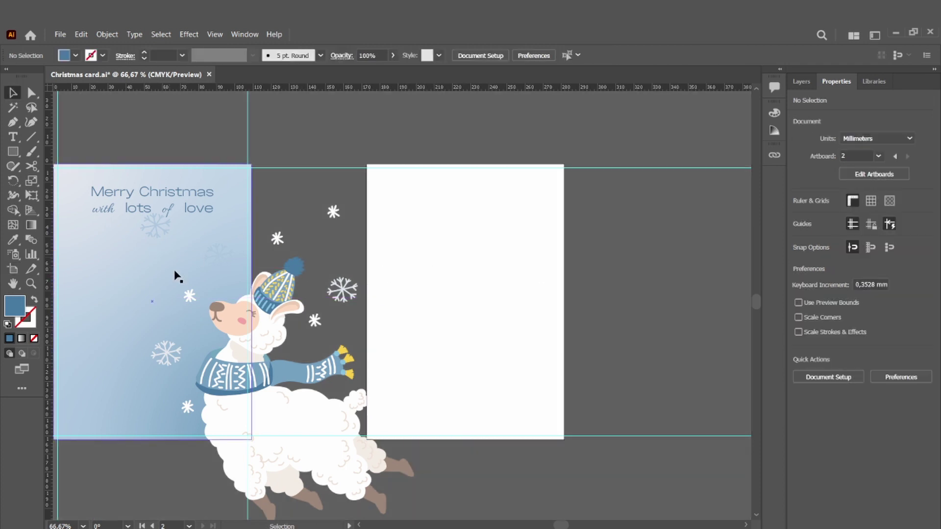
Step: Move the llama artwork horizontally back over the first Christmas card
left_click(294, 377)
key("shift+Left")
key("shift+Left")
key("shift+Left")
key("shift+Left")
key("shift+Left")
key("shift+Left")
key("shift+Left")
key("shift+Left")
key("shift+Left")
key("shift+Left")
key("shift+Left")
key("shift+Left")
key("shift+Left")
key("shift+Left")
key("shift+Left")
key("shift+Left")
key("shift+Left")
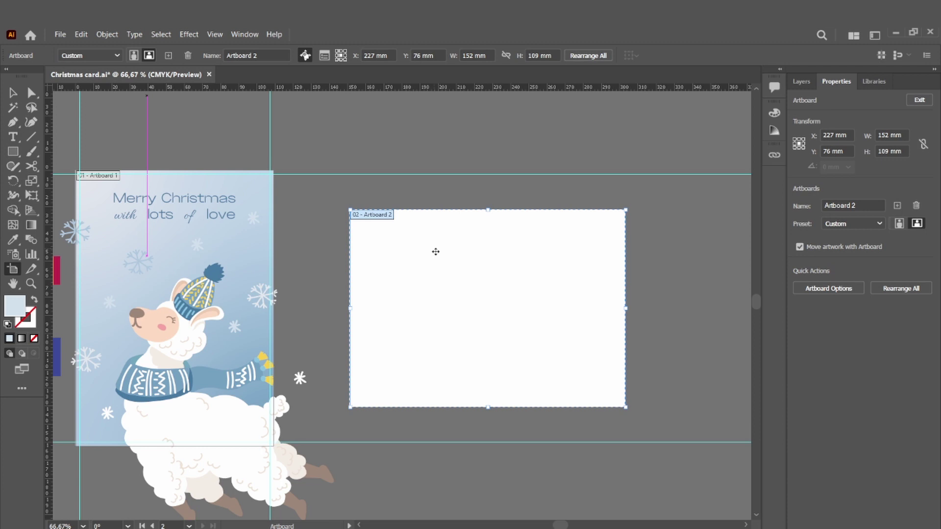
Step: Move the landscape Artboard 2 farther right, clear of the llama artwork, and finish artboard editing
left_click_drag(435, 250, 520, 275)
scroll(470, 264, "right", 3)
scroll(544, 275, "right", 3)
scroll(545, 275, "left", 2)
key("Escape")
Step: Add a new layer above Card 1, then collapse and lock the Card 1 layer
key("F7")
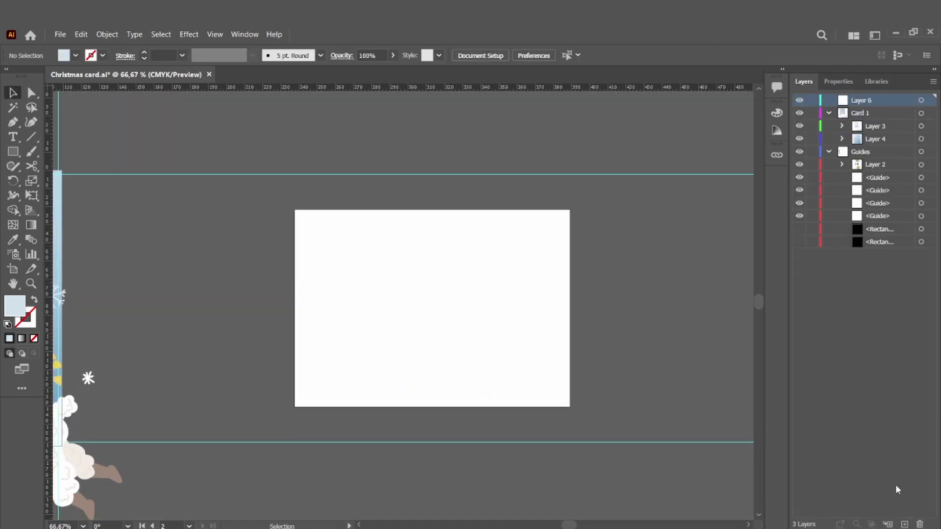
left_click(829, 113)
left_click(812, 112)
Step: Create a 2 × 2 mm square on the second artboard and fill it with black
key("m")
left_click(467, 306)
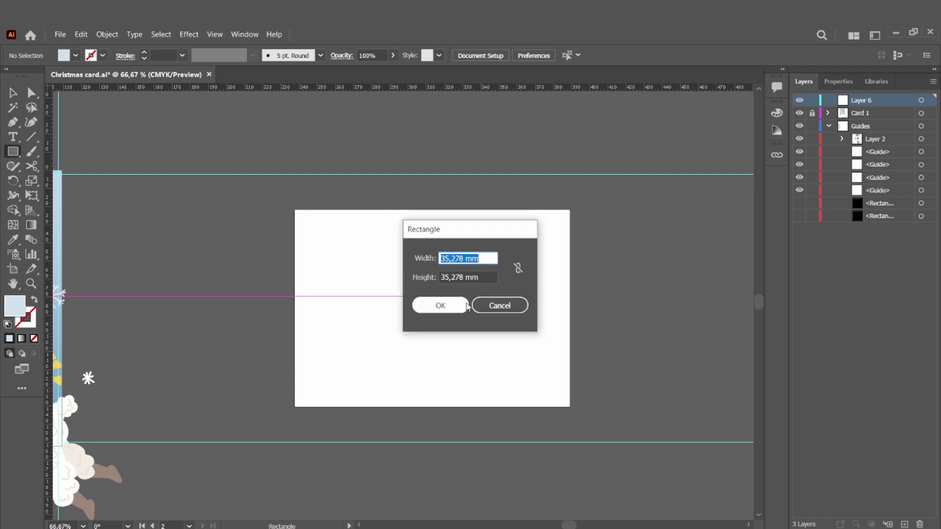
type("2")
key("Return")
left_click(64, 55)
left_click(26, 112)
Step: Place the black square exactly inside the upper-left corner of the second artboard
key("v")
left_click(235, 279)
left_click_drag(417, 297, 293, 211)
key("ctrl+plus")
key("ctrl+plus")
key("ctrl+plus")
key("ctrl+plus")
key("ctrl+plus")
key("ctrl+plus")
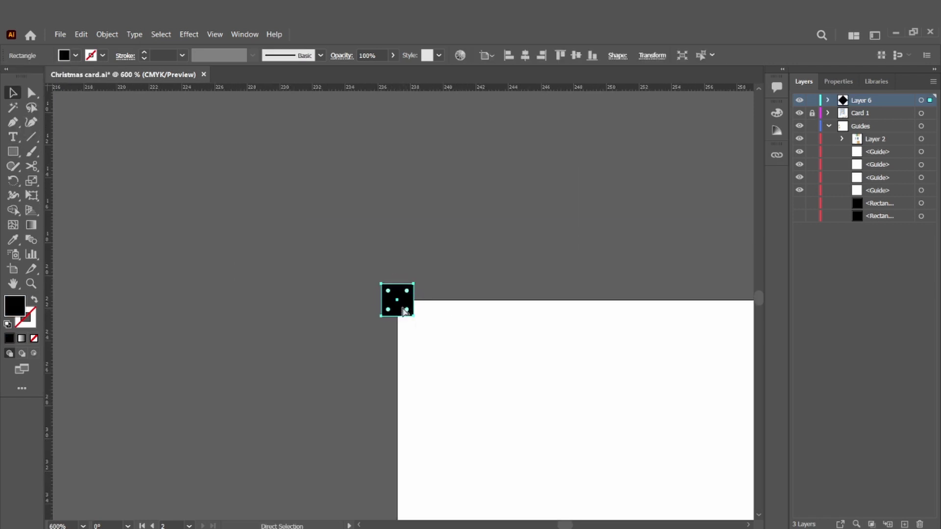
left_click_drag(406, 314, 422, 322)
Step: Place a vertical and a horizontal guide along the square's inner edges at the artboard's upper-left corner
left_click_drag(82, 253, 431, 253)
left_click_drag(492, 337, 483, 333)
key("ctrl+plus")
key("ctrl+plus")
key("ctrl+plus")
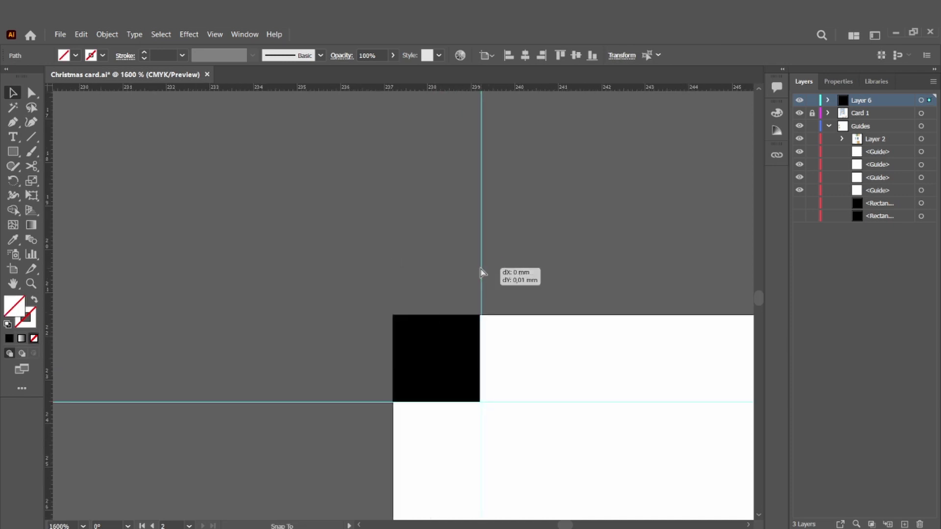
left_click_drag(480, 272, 481, 272)
left_click(275, 299)
Step: Move the black square out of the corner into the second artboard's interior and deselect it
scroll(275, 300, "right", 3)
left_click(260, 338)
key("ctrl+minus")
key("ctrl+minus")
key("ctrl+minus")
key("ctrl+minus")
key("ctrl+minus")
left_click_drag(399, 302, 566, 378)
key("ctrl+minus")
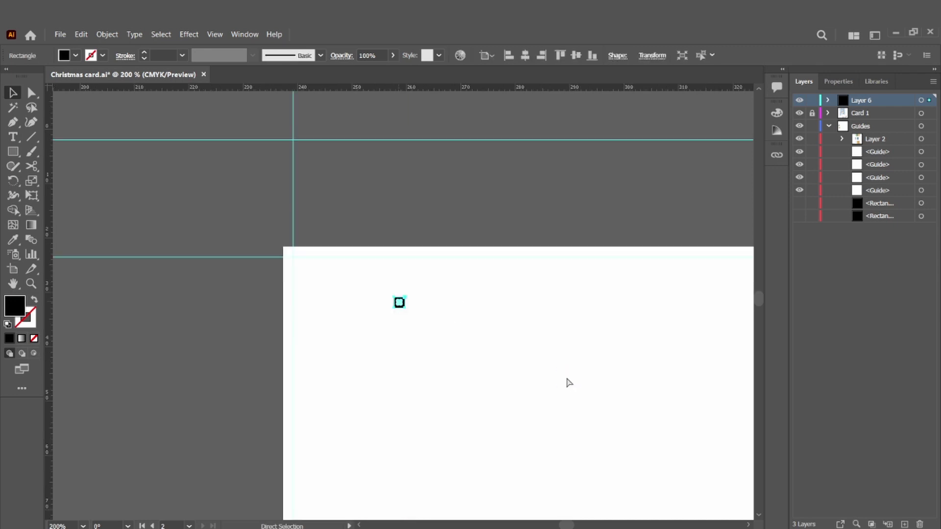
key("ctrl+minus")
key("ctrl+minus")
key("ctrl+minus")
key("ctrl+minus")
left_click(486, 326)
Step: Move the two new guides from Layer 6 into the Guides layer
left_click(827, 100)
left_click(882, 113)
left_click_drag(903, 173, 904, 172)
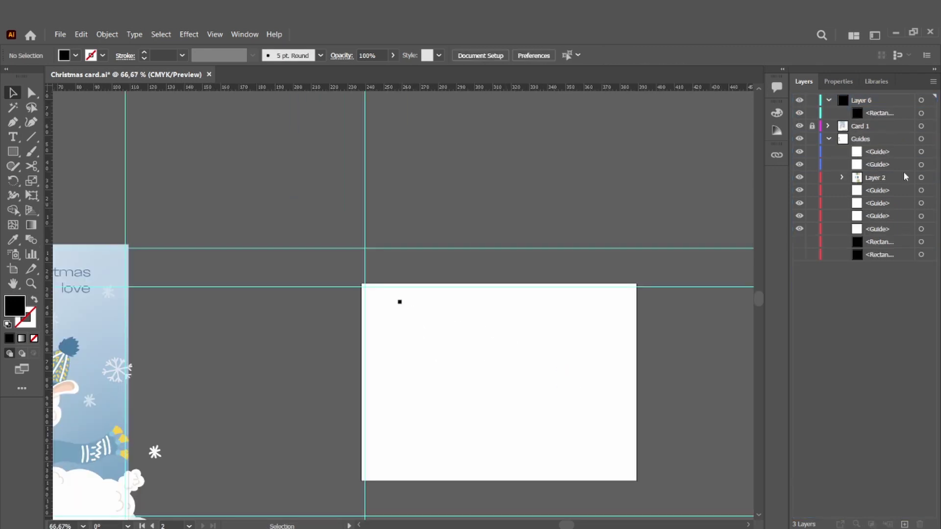
Step: Position black squares at the lower-right and upper-right corners of the second artboard, using a duplicate of the original
left_click_drag(399, 301, 635, 477)
left_click(637, 285)
key("ctrl+plus")
key("ctrl+plus")
key("ctrl+plus")
key("ctrl+plus")
key("ctrl+plus")
key("ctrl+plus")
left_click_drag(398, 301, 363, 253)
Step: Add a vertical guide along the inner edge of the upper-right black square
scroll(437, 283, "down", 2)
key("ctrl+plus")
key("ctrl+plus")
key("ctrl+plus")
key("ctrl+plus")
key("ctrl+minus")
key("ctrl+minus")
key("ctrl+minus")
key("ctrl+minus")
key("ctrl+minus")
key("ctrl+minus")
scroll(468, 291, "down", 3)
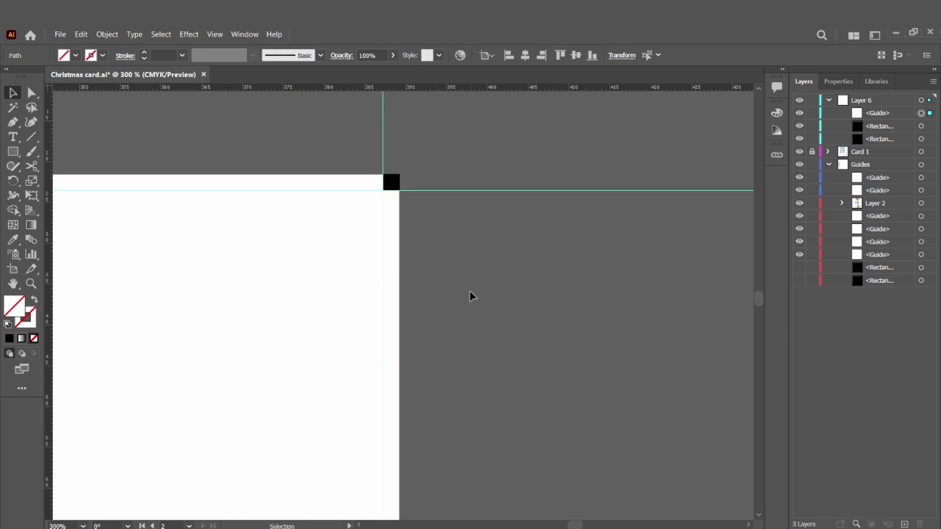
Step: Align the other square inside the artboard's lower-right corner and add a horizontal guide along its upper edge
scroll(469, 294, "down", 8)
left_click(394, 429)
key("ctrl+plus")
key("ctrl+plus")
key("ctrl+plus")
key("ctrl+plus")
key("ctrl+plus")
left_click_drag(399, 313, 399, 285)
left_click_drag(457, 87, 441, 220)
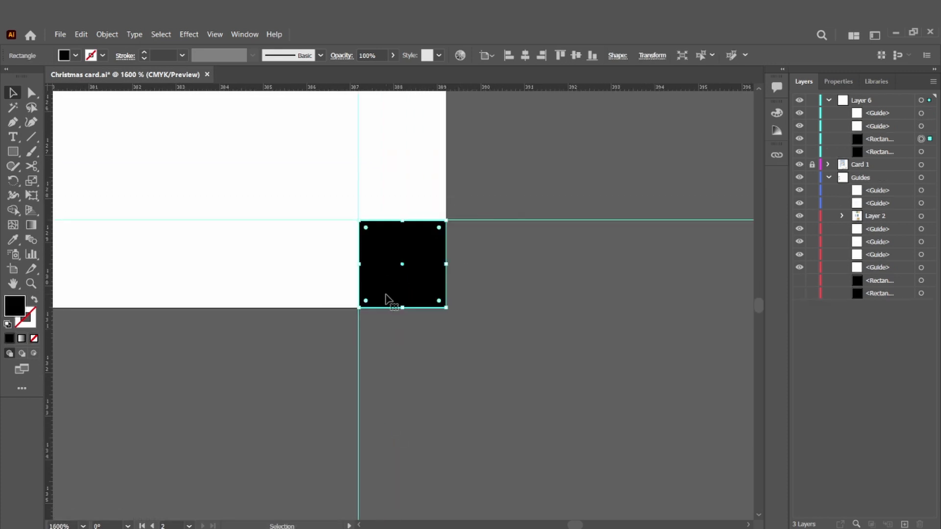
Step: Delete both black measuring squares and lock the Guides layer
left_click(387, 298)
key("Delete")
key("ctrl+minus")
key("ctrl+minus")
key("ctrl+minus")
key("ctrl+minus")
key("ctrl+minus")
key("ctrl+minus")
key("ctrl+minus")
key("ctrl+minus")
key("ctrl+minus")
scroll(392, 274, "up", 2)
left_click(812, 164)
left_click(402, 180)
key("Delete")
scroll(323, 128, "left", 3)
key("ctrl+plus")
Step: Switch to File Explorer and open the penguin-christmas-svg-bundle files from the Christmas folder in Illustrator
mouse_move(348, 528)
left_click(370, 515)
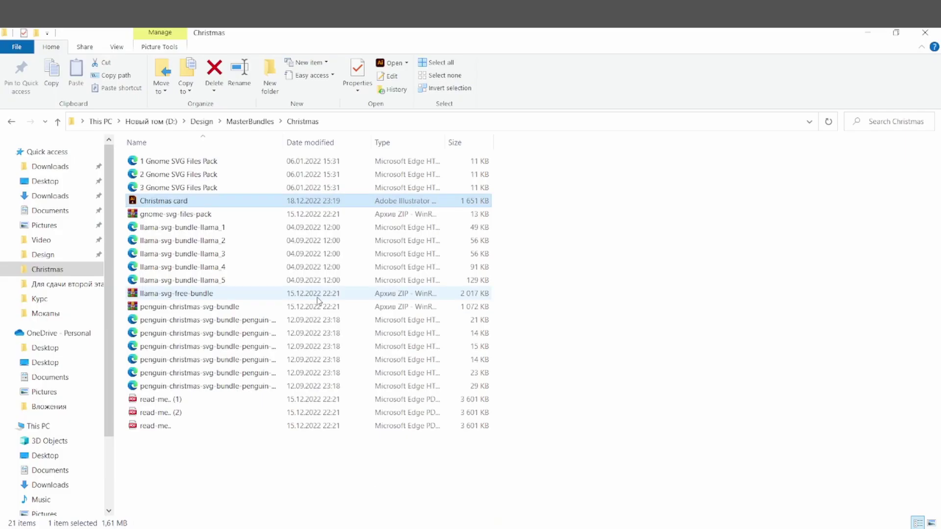
left_click_drag(122, 324, 480, 352)
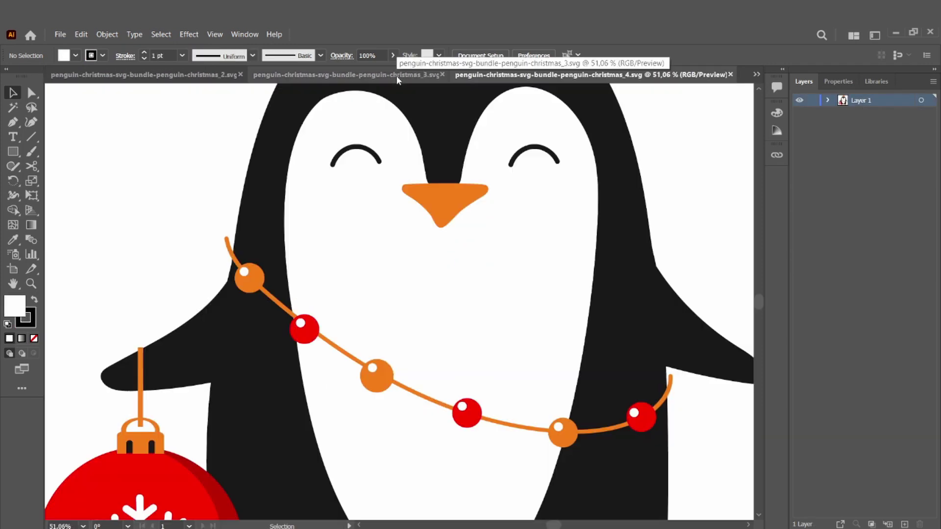
Step: Select all the artwork in a penguin SVG for copying and return to the Christmas card document
key("ctrl+minus")
key("ctrl+minus")
key("ctrl+minus")
key("ctrl+minus")
key("ctrl+a")
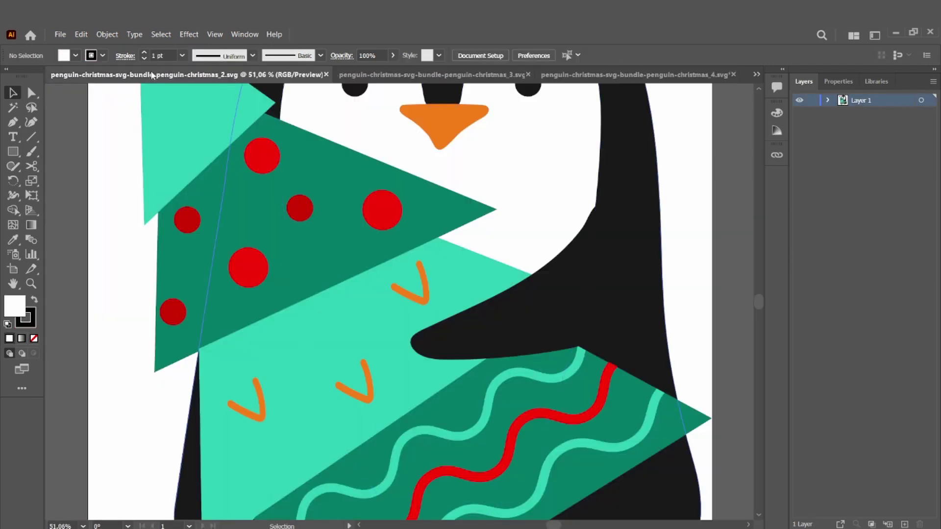
left_click(757, 74)
left_click(691, 75)
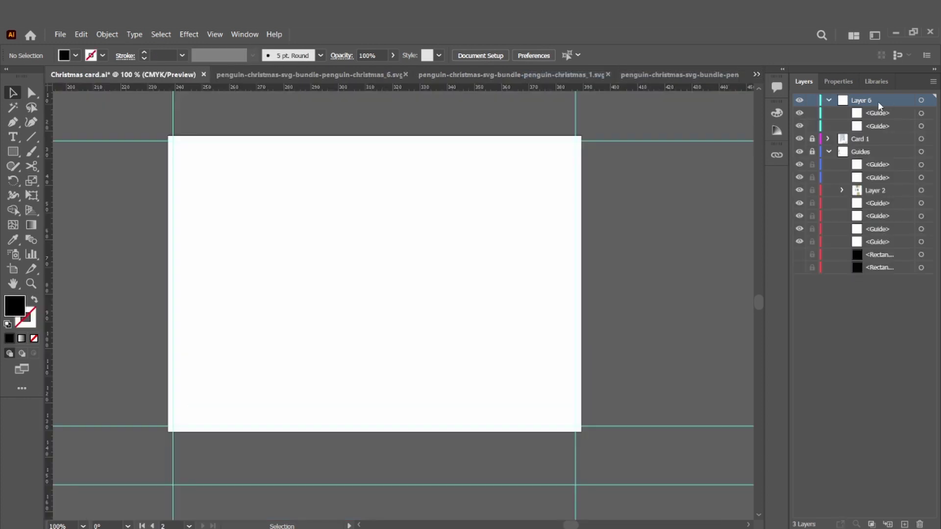
Step: Move the two remaining guides from Layer 6 into the Guides layer, then lock and collapse Guides
left_click(801, 102)
left_click(887, 113)
left_click(891, 126, "shift")
left_click_drag(877, 136, 822, 123)
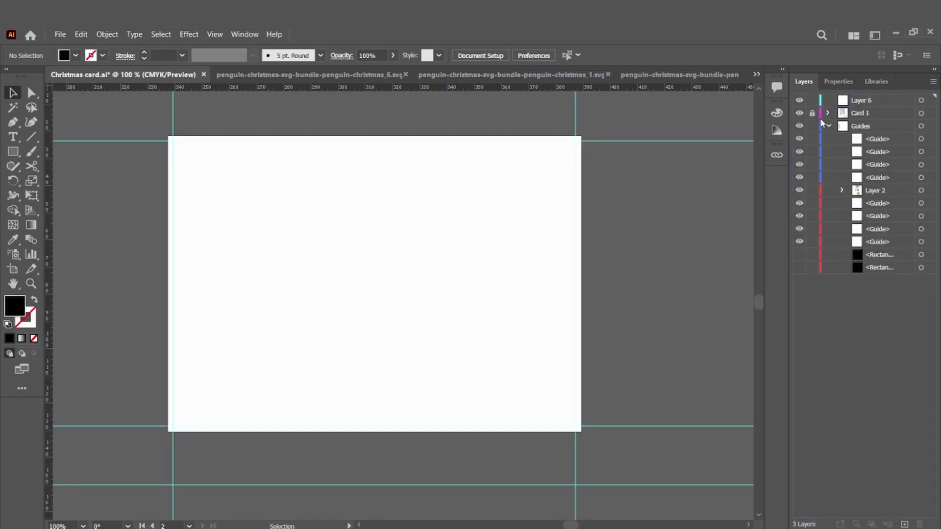
left_click(812, 126)
left_click(828, 126)
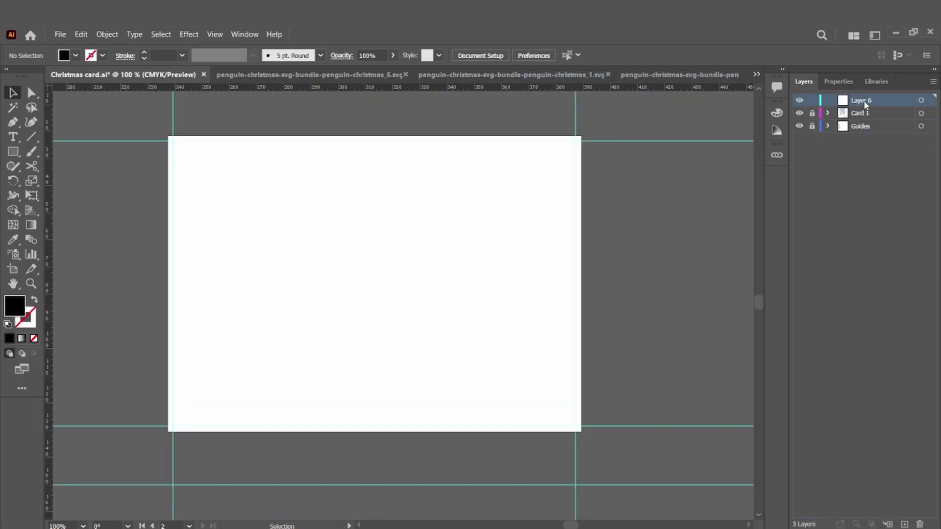
Step: Paste the copied penguin artwork into the Christmas card document and reposition it around the second artboard
key("ctrl+v")
key("ctrl+minus")
key("ctrl+minus")
key("ctrl+minus")
key("ctrl+minus")
left_click_drag(399, 95, 405, 474)
left_click_drag(402, 485, 363, 270)
Step: Copy all the artwork from the penguin_6 SVG with the candy cane and return to the Christmas card document
left_click(325, 77)
key("ctrl+0")
key("ctrl+a")
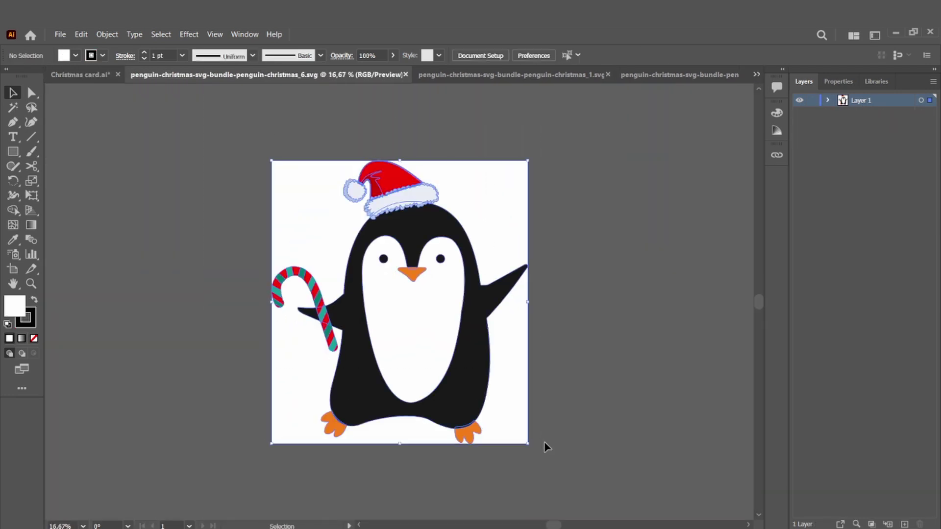
key("ctrl+c")
left_click(98, 74)
left_click(513, 289)
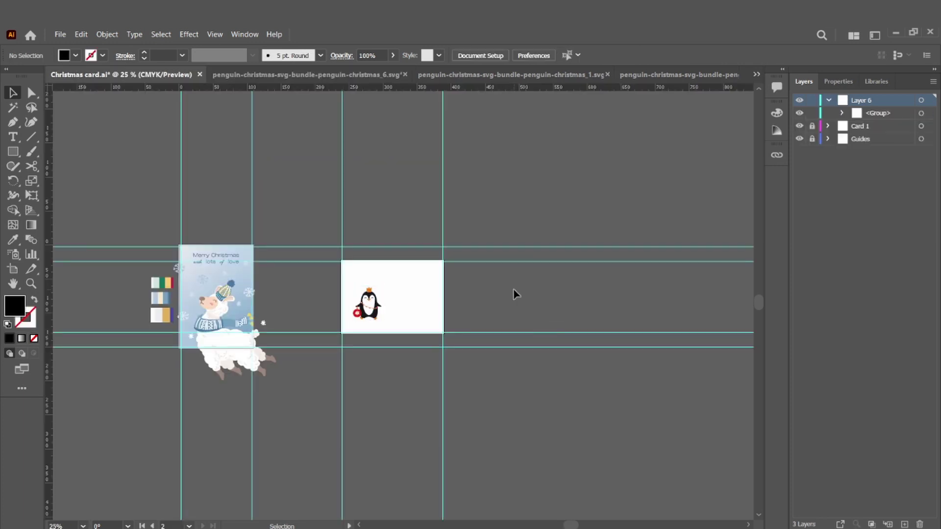
Step: Paste the candy-cane penguin, shrink it, and place it beside the first penguin on the second artboard
key("ctrl+v")
left_click_drag(595, 96, 262, 465)
left_click_drag(238, 495, 403, 306)
left_click_drag(428, 274, 402, 303)
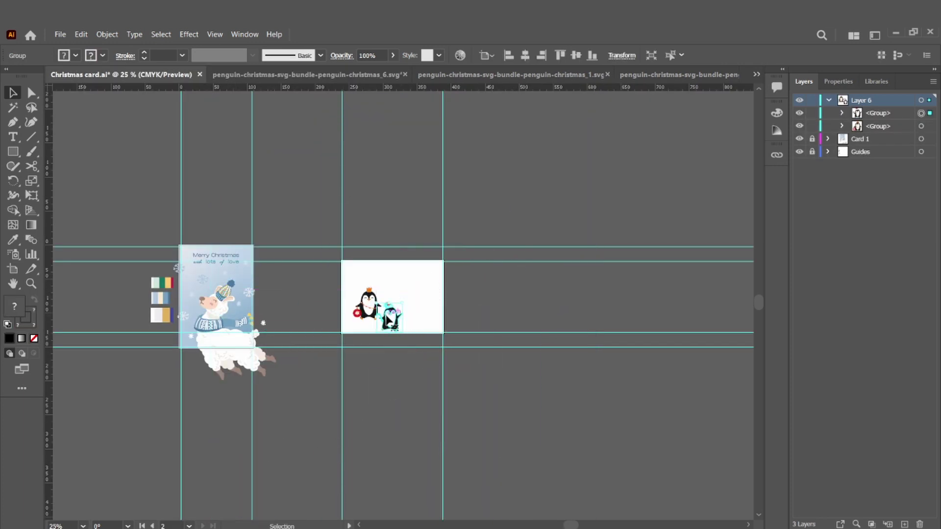
Step: Close the copied penguin SVG without saving and bring the next penguin file into full view
left_click(405, 75)
left_click(533, 302)
left_click(316, 78)
key("ctrl+0")
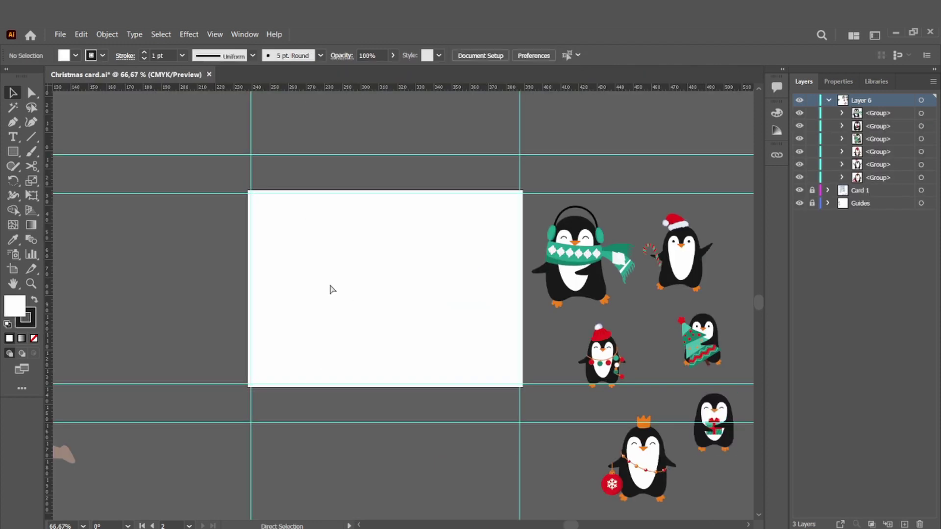
Step: Add a new layer and draw a rectangle covering the empty second artboard
scroll(329, 281, "up", 1)
scroll(330, 281, "up", 3)
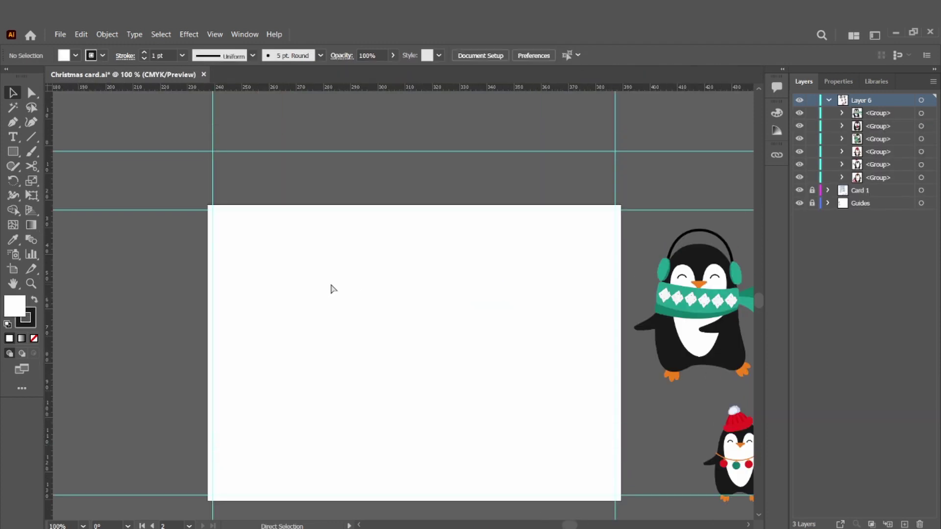
scroll(338, 263, "down", 2)
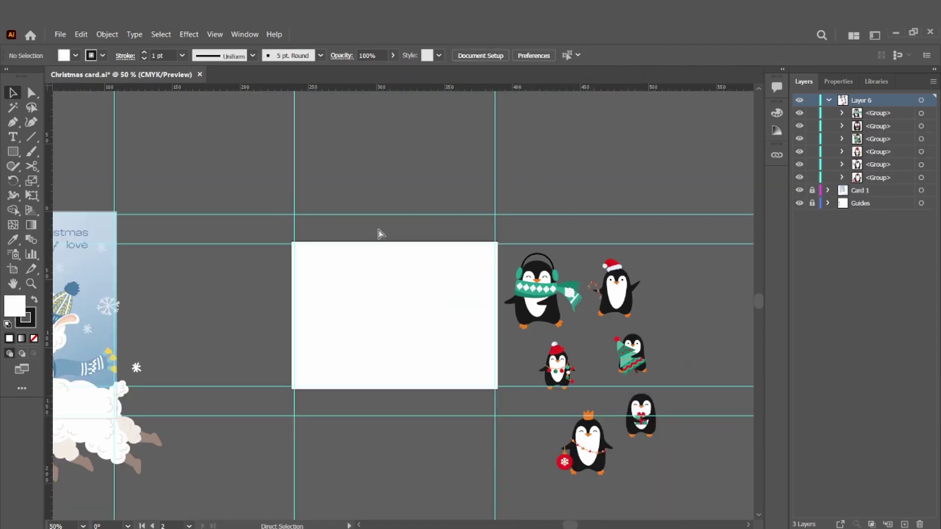
scroll(378, 231, "left", 3)
scroll(450, 262, "left", 2)
scroll(450, 263, "right", 2)
key("ctrl+minus")
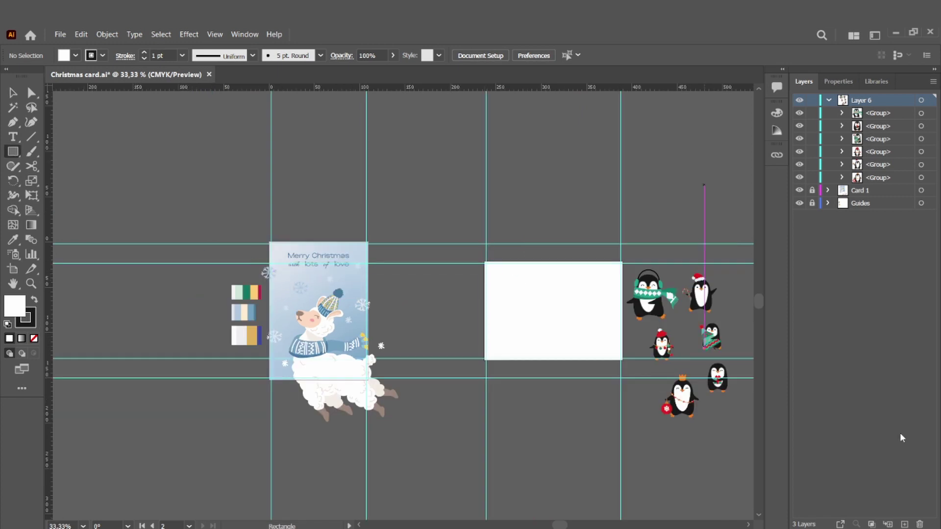
left_click(904, 524)
left_click_drag(485, 263, 621, 359)
Step: Fill the rectangle with the pale green from the top palette and move that palette above the second artboard
key("i")
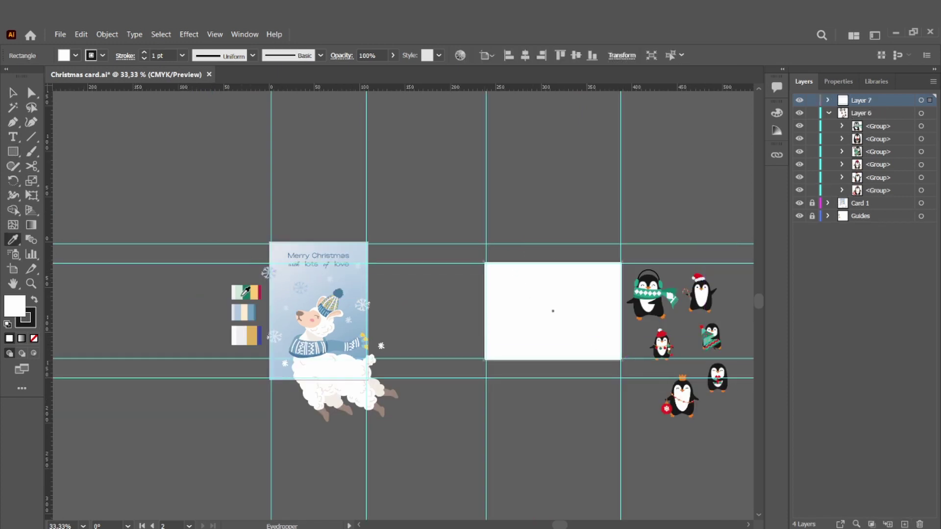
left_click(242, 296)
key("v")
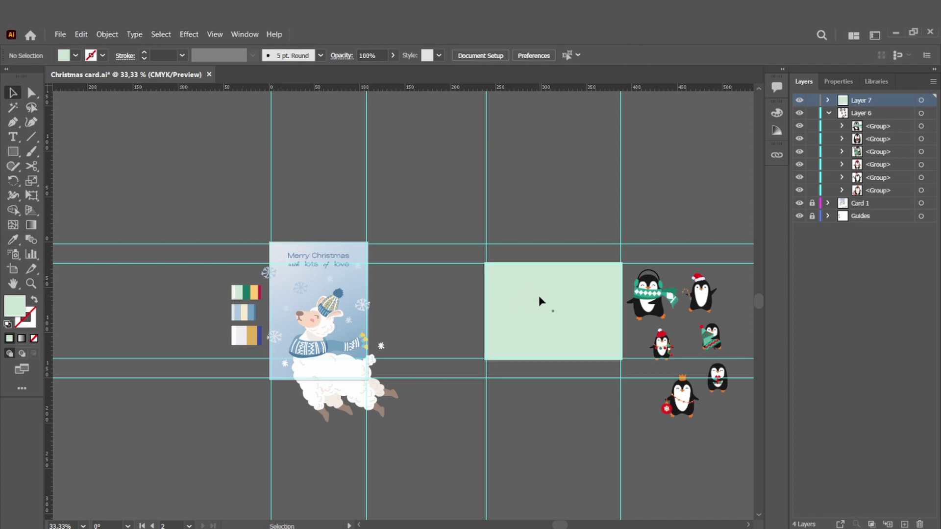
left_click_drag(244, 292, 553, 226)
left_click(571, 289)
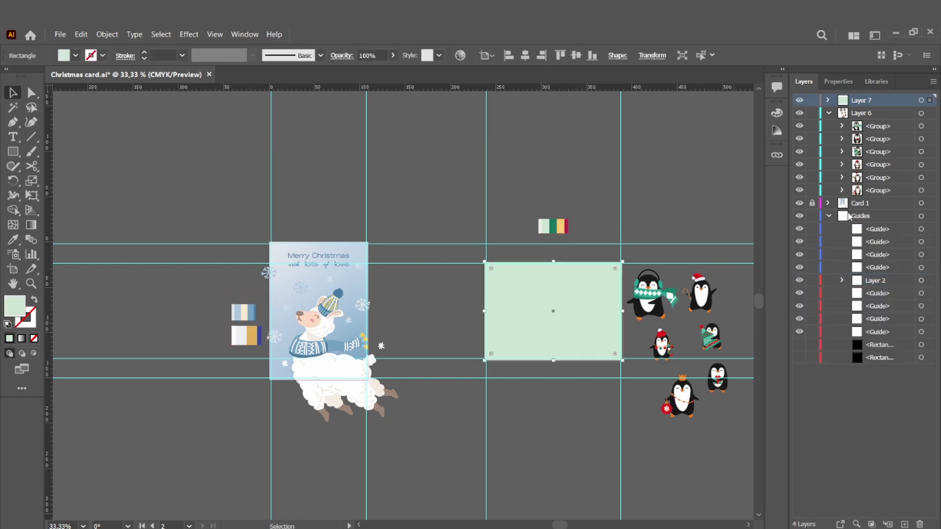
Step: Adjust the pale green rectangle's lower and upper edges to match the second artboard's height
key("ctrl+equal")
key("ctrl+equal")
scroll(552, 343, "up", 1)
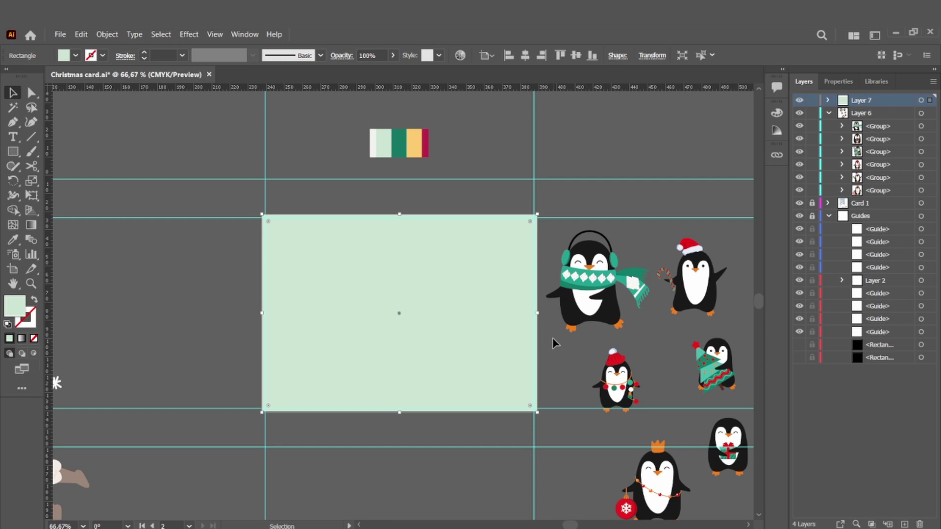
scroll(441, 411, "up", 2)
left_click_drag(398, 442, 400, 438)
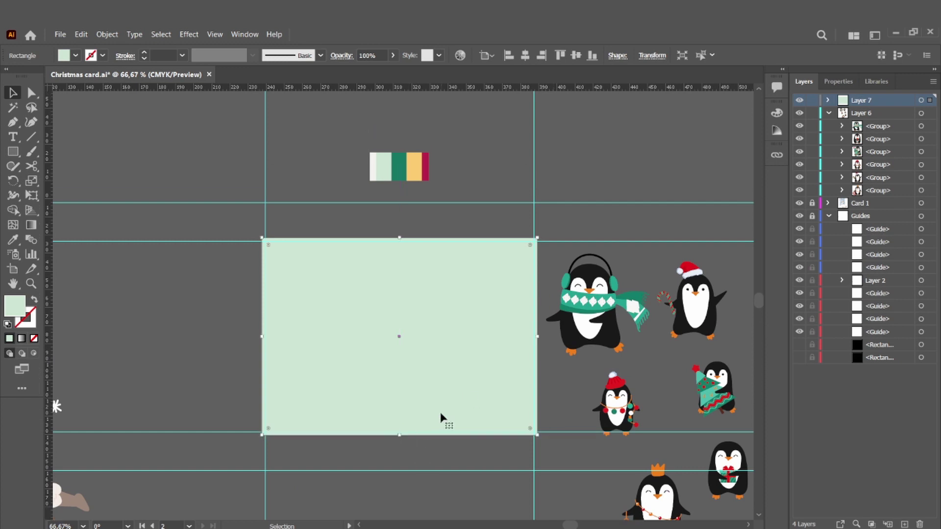
key("ctrl+equal")
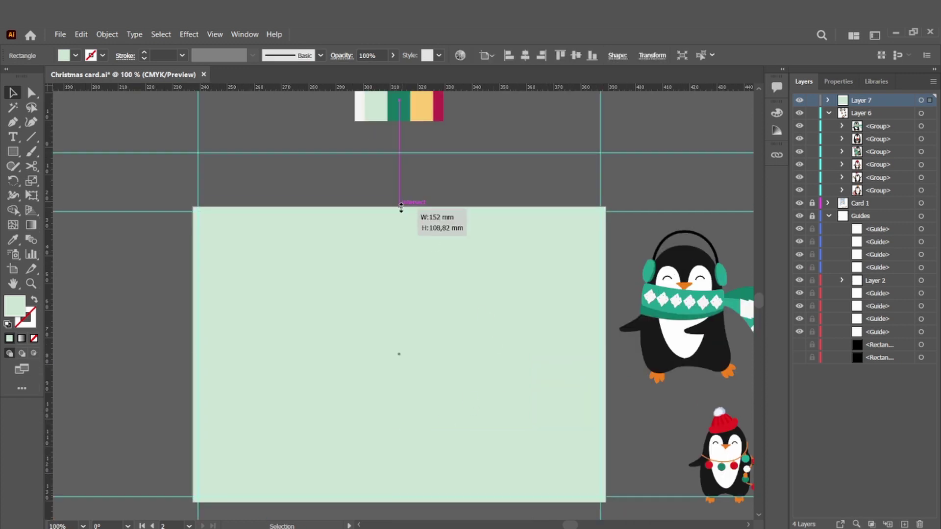
left_click_drag(401, 208, 400, 208)
Step: Move Layer 7 with the pale green background into Layer 6, beneath the penguin groups
scroll(401, 207, "down", 2)
left_click(628, 196)
mouse_move(698, 255)
left_mouse_down()
mouse_move(369, 324)
mouse_move(692, 247)
left_mouse_up()
left_click_drag(870, 100, 859, 199)
left_click_drag(684, 266, 713, 272)
left_click(615, 233)
scroll(615, 230, "right", 2)
scroll(615, 229, "up", 2)
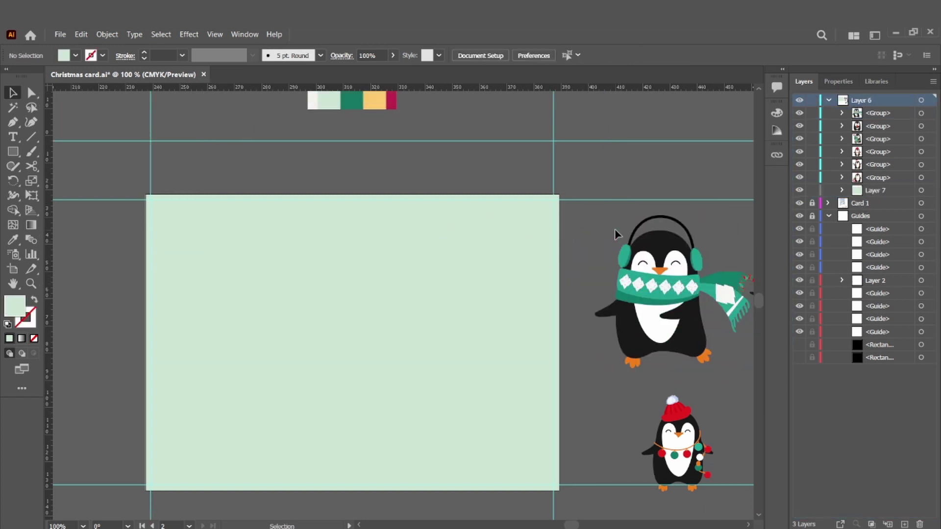
Step: Draw a 76 by 53.95 mm rectangle over the artboard's upper-left quarter and fill it with the palette's off-white
key("m")
left_click_drag(146, 196, 204, 244)
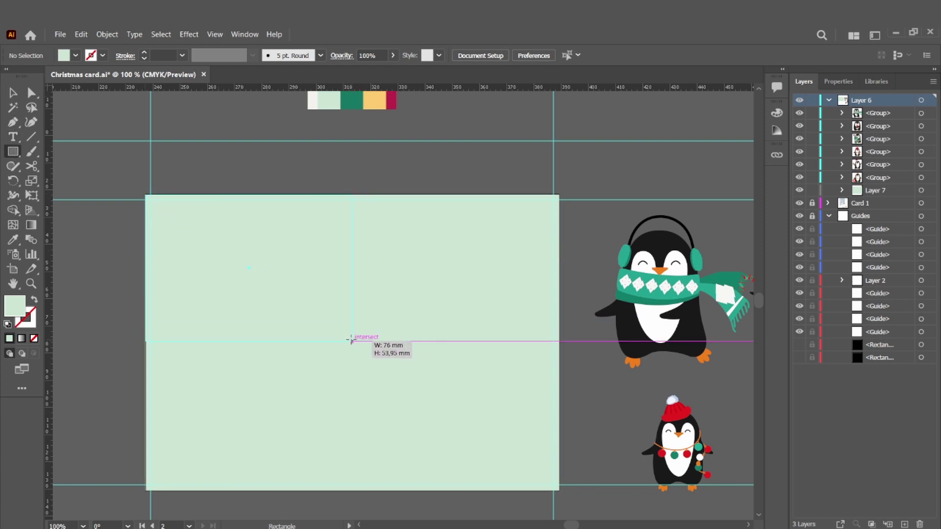
left_click_drag(353, 339, 352, 341)
scroll(323, 147, "up", 1)
key("i")
left_click(313, 119)
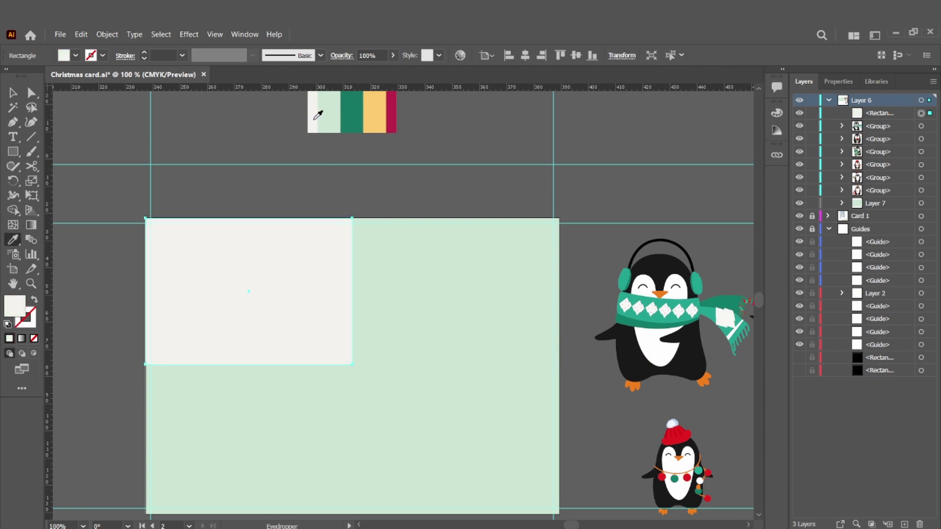
Step: Duplicate the off-white rectangle in place, narrow the copy to half its width, and select both rectangles
key("v")
left_click(375, 199)
key("ctrl+=")
scroll(378, 206, "left", 2)
left_click(383, 226)
key("ctrl+z")
left_click_drag(424, 288, 282, 295)
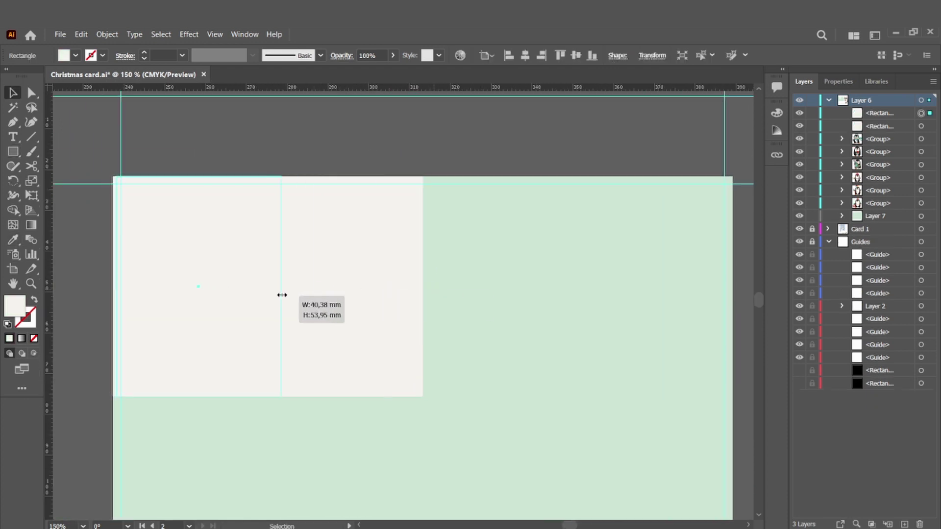
left_click(324, 281, "shift")
scroll(285, 357, "down", 2)
key("ctrl+-")
key("ctrl+-")
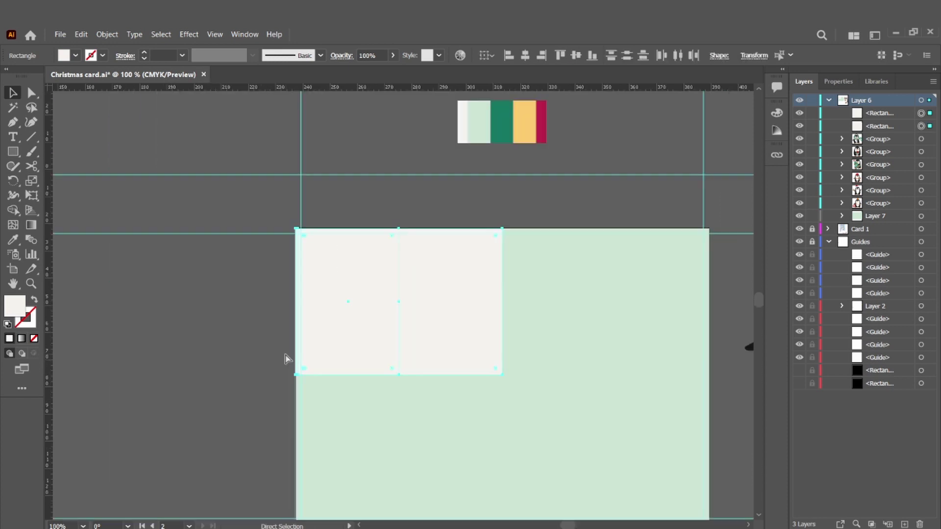
scroll(435, 350, "right", 2)
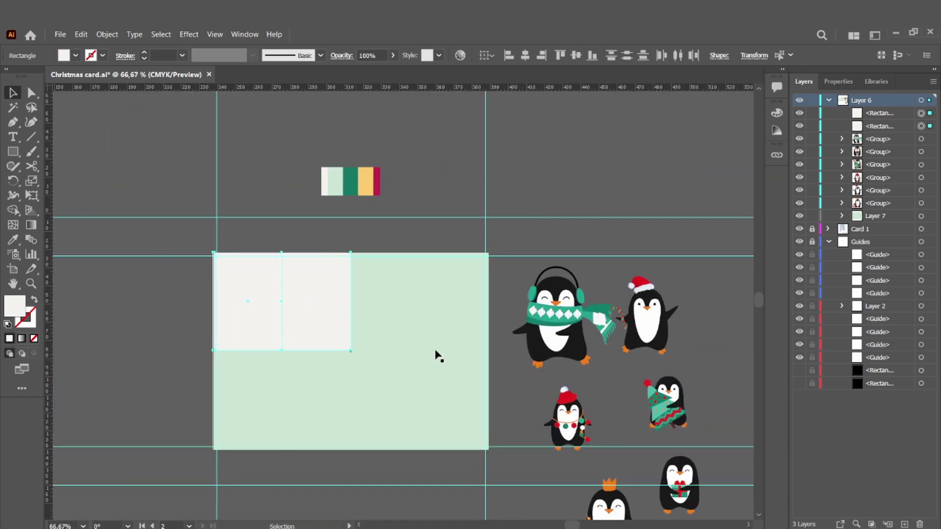
Step: Fit the two off-white rectangles side by side as equal halves and give both a black stroke
left_click(207, 313)
left_click(214, 305)
left_click_drag(213, 303, 349, 329)
left_click(208, 311)
left_click(225, 311)
left_click(299, 308, "shift")
left_click(103, 55)
left_click(34, 74)
left_click(126, 374)
Step: Duplicate the pair of outlined rectangles and shift the copies right to complete a row of four across the artboard
left_click(255, 338)
left_click(312, 326, "shift")
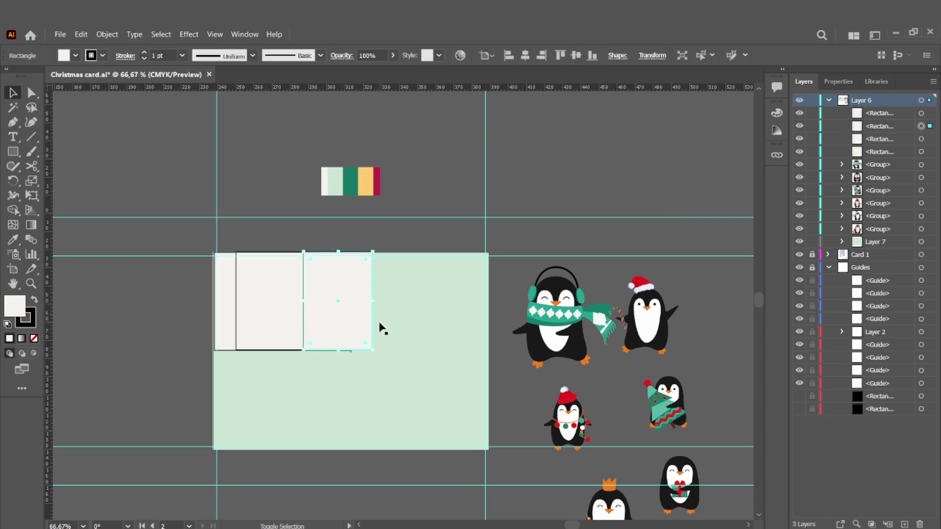
key("shift+Right")
key("shift+Right")
key("shift+Right")
key("shift+Right")
key("shift+Right")
key("shift+Right")
key("shift+Right")
key("shift+Right")
key("shift+Right")
key("shift+Right")
key("shift+Right")
key("shift+Right")
key("shift+Right")
key("shift+Right")
key("shift+Right")
key("shift+Right")
key("shift+Right")
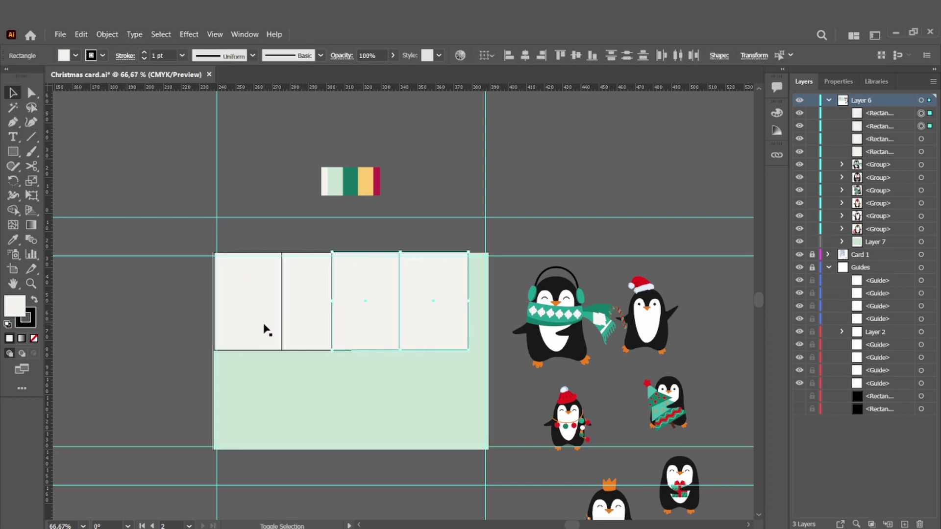
key("shift+Left")
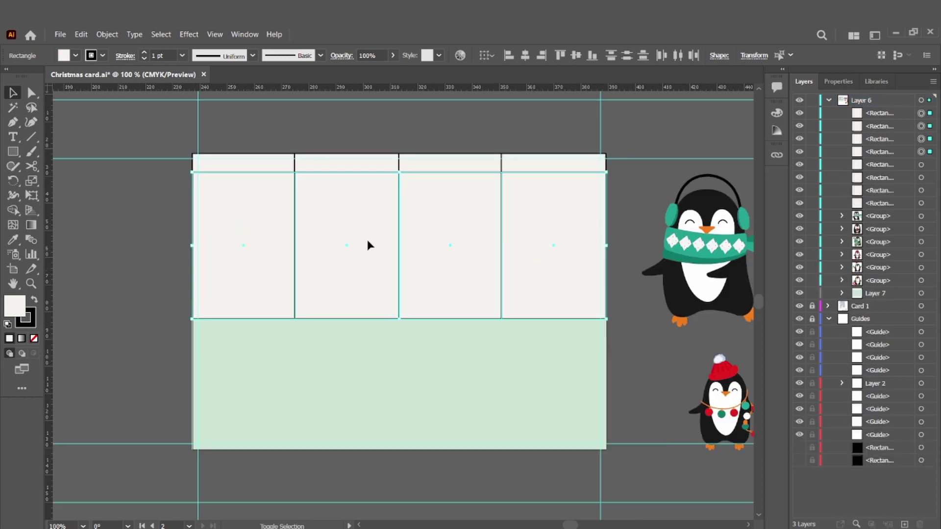
Step: Duplicate the row of four rectangles and move the copies down to form a second row directly beneath it
left_click(370, 271, "shift")
key("shift+Down")
key("shift+Down")
key("shift+Up")
key("shift+Up")
key("shift+Down")
key("shift+Up")
left_click(370, 271, "shift")
key("shift+Down")
key("shift+Down")
key("shift+Down")
key("shift+Down")
key("shift+Down")
key("shift+Down")
key("shift+Down")
key("shift+Down")
key("shift+Down")
key("shift+Down")
key("shift+Down")
key("shift+Down")
key("shift+Down")
key("shift+Down")
key("shift+Up")
key("ctrl+plus")
key("ctrl+plus")
key("ctrl+plus")
scroll(408, 260, "up", 5)
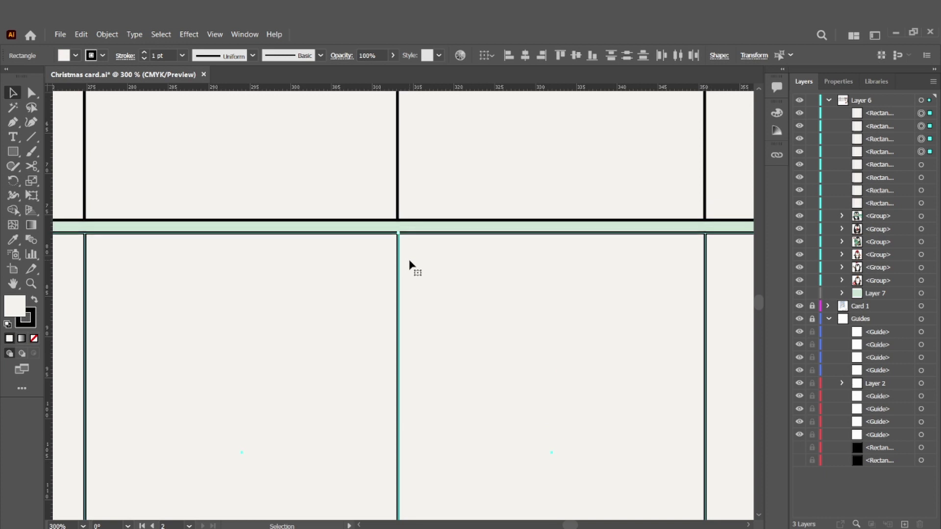
key("ctrl+1")
scroll(408, 260, "up", 2)
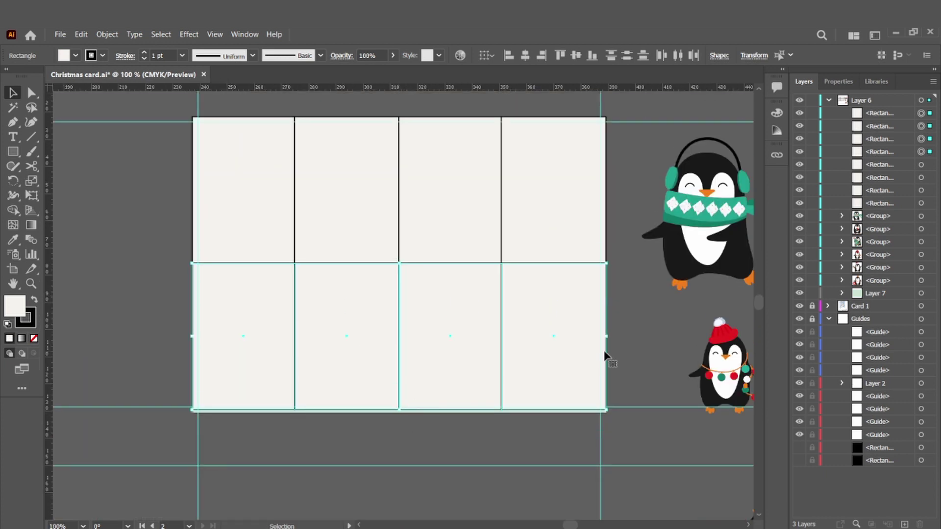
Step: Lock the pale green background rectangle and stretch all eight grid rectangles down to the artboard's lower edge
left_click(632, 318)
key("ctrl+alt+a")
left_click(812, 307)
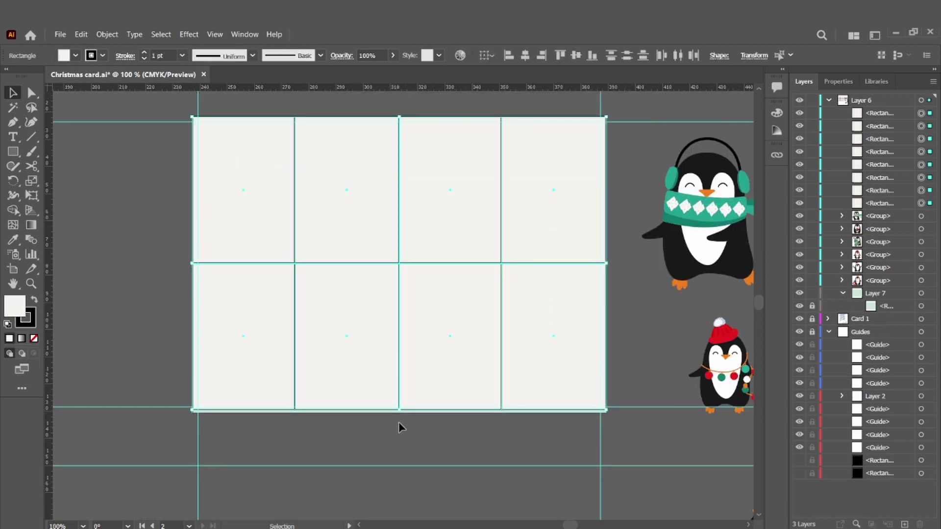
left_click_drag(399, 412, 398, 414)
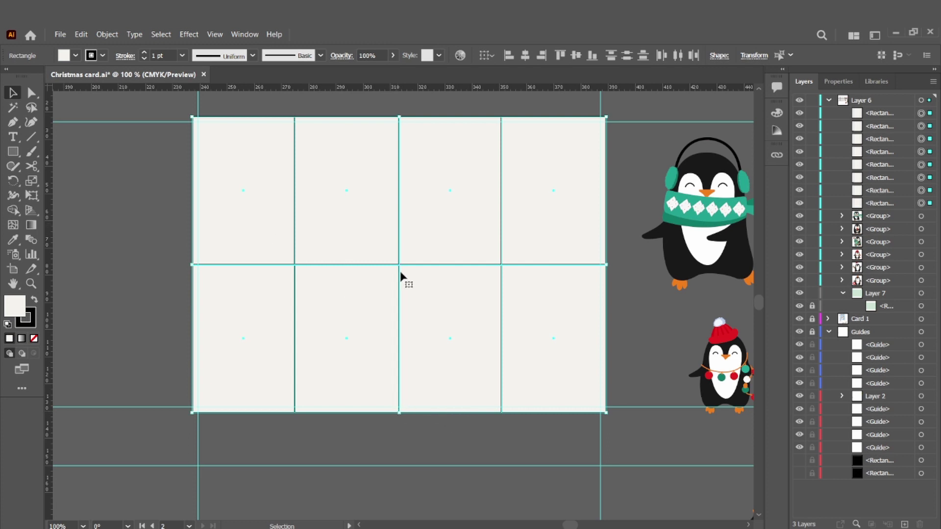
Step: Select all eight grid rectangles and apply the palette's pale green fill with no stroke
left_click(651, 304)
scroll(651, 304, "up", 1)
scroll(651, 304, "up", 1)
scroll(568, 367, "up", 4)
key("ctrl+alt+a")
left_click(76, 55)
left_click(75, 55)
key("i")
left_click(379, 144)
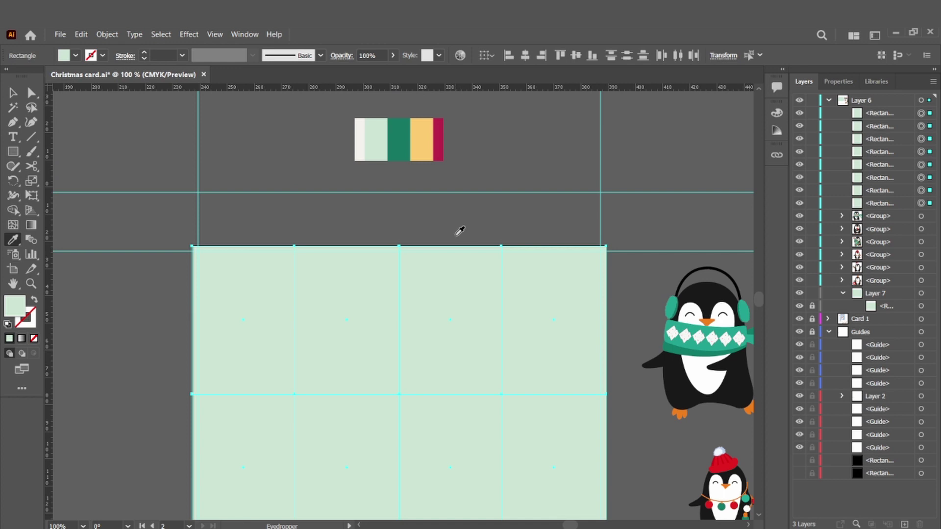
Step: Try the palette's dark green as the fill of the grid rectangles and undo it
double_click(26, 317)
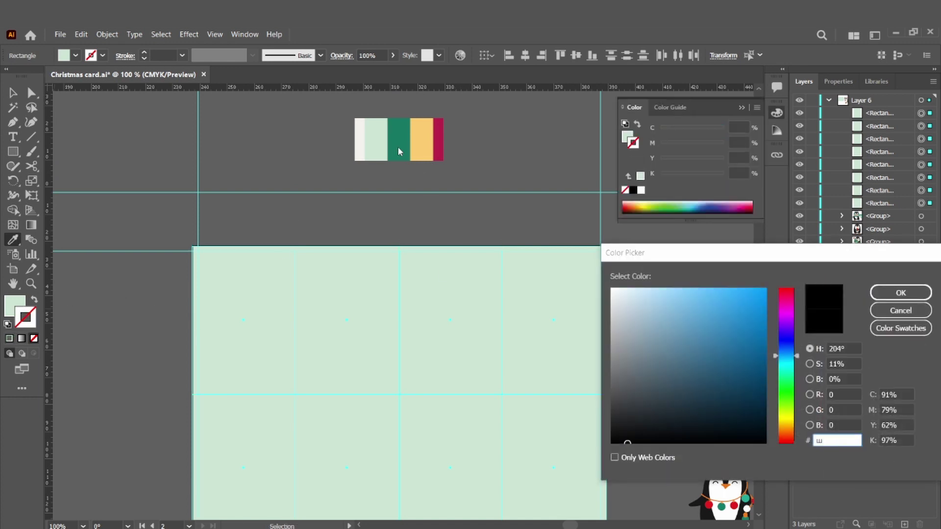
left_click(900, 318)
left_click(401, 141)
scroll(420, 229, "down", 2)
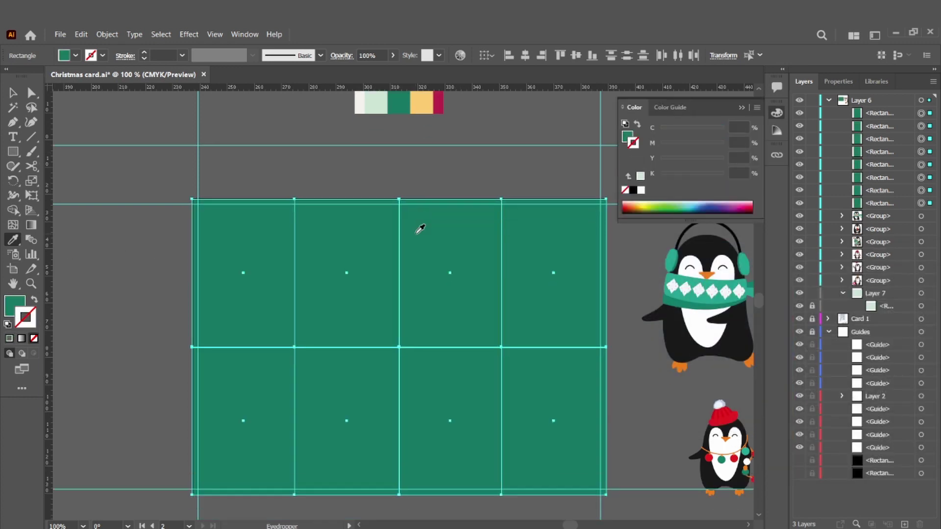
key("ctrl+z")
Step: Look up the fill colour in the Color Picker and reselect the eight grid rectangles
left_click(374, 166)
scroll(376, 167, "up", 2)
key("i")
double_click(12, 308)
left_click(899, 293)
left_click(270, 214)
left_click_drag(526, 489, 527, 490)
scroll(525, 489, "down", 2)
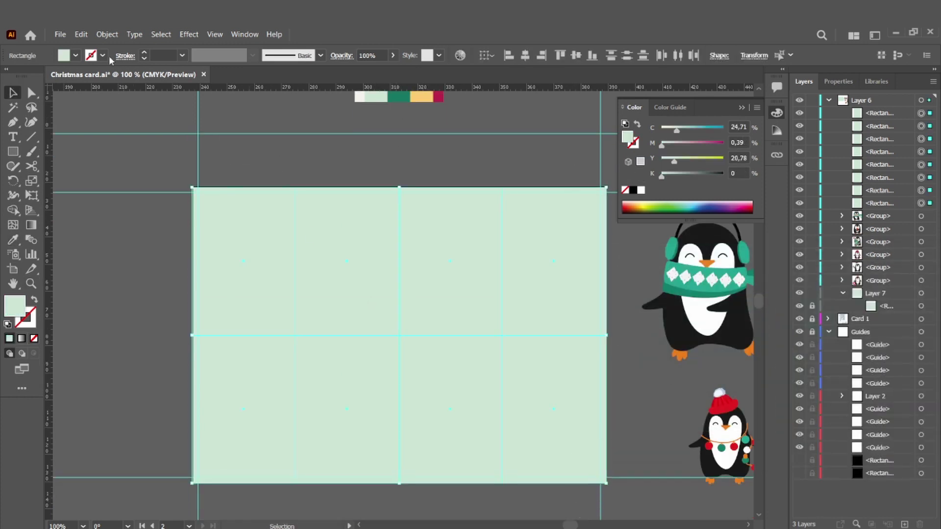
Step: Outline the eight grid rectangles with a 1 pt dark green stroke, hex 167764, keeping the pale green fill
left_click(102, 55)
left_click(25, 74)
double_click(18, 301)
left_click(913, 292)
key("ctrl+z")
double_click(25, 319)
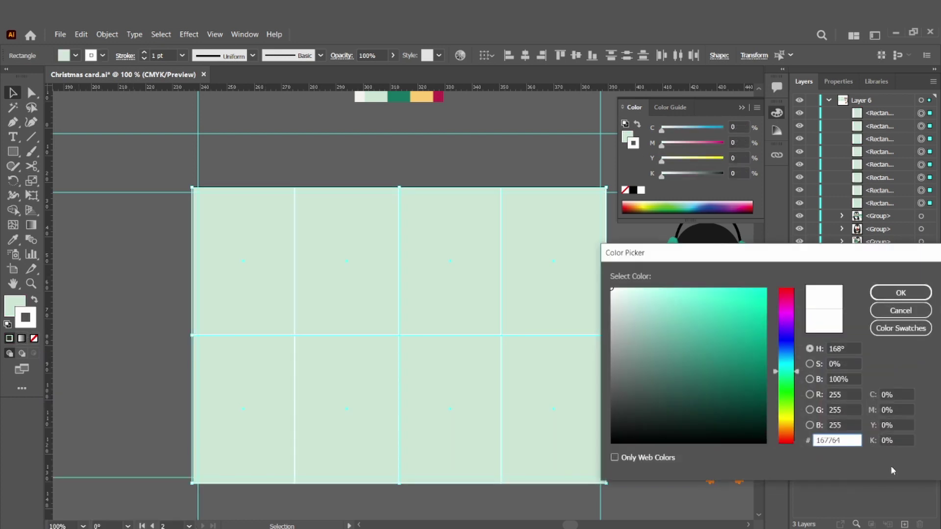
left_click(900, 293)
left_click(384, 162)
Step: Move the eight grid rectangles into Layer 7, above the locked background rectangle
scroll(476, 168, "up", 1)
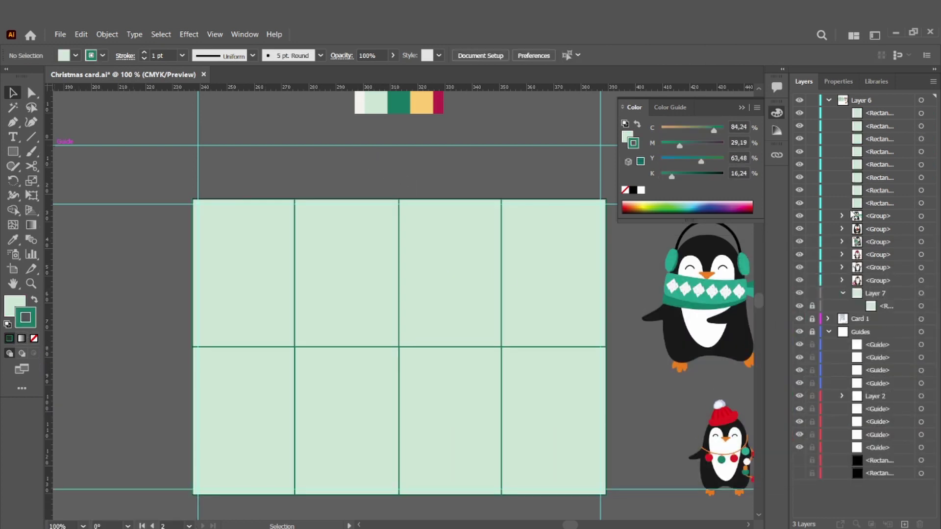
left_click(889, 202, "shift")
left_click_drag(890, 203, 872, 305)
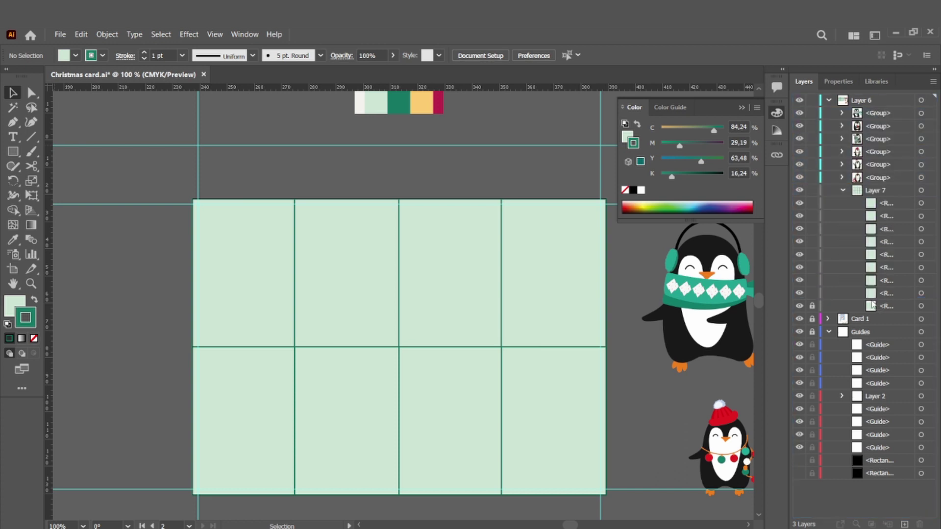
scroll(400, 169, "up", 1)
key("ctrl+minus")
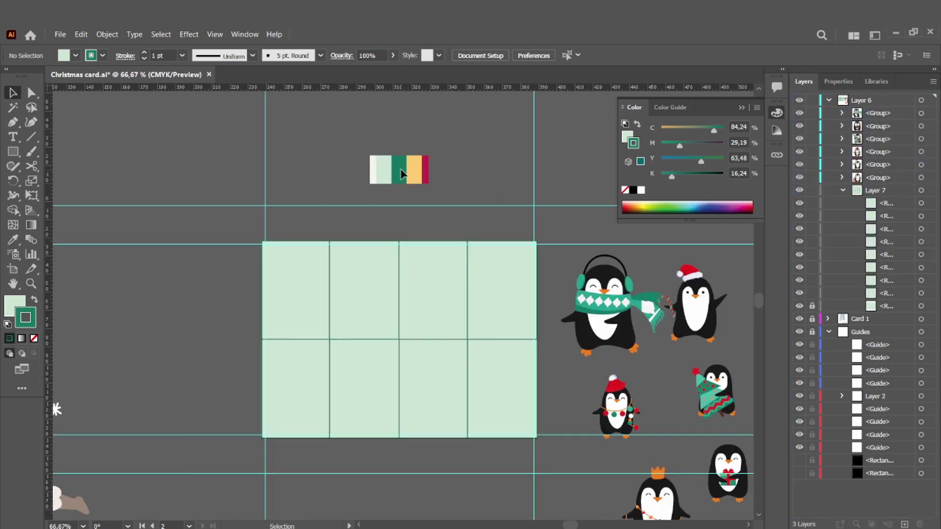
Step: Add a new layer above the others and enter the text "HO" in the second panel of the upper row
left_click(606, 312)
scroll(525, 233, "left", 2)
left_click(524, 228)
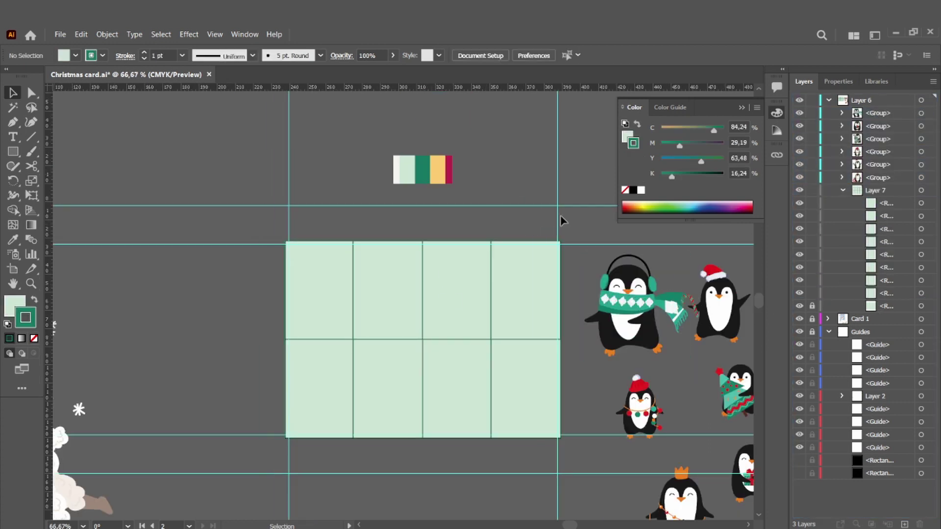
left_click(904, 524)
scroll(407, 270, "left", 3)
key("t")
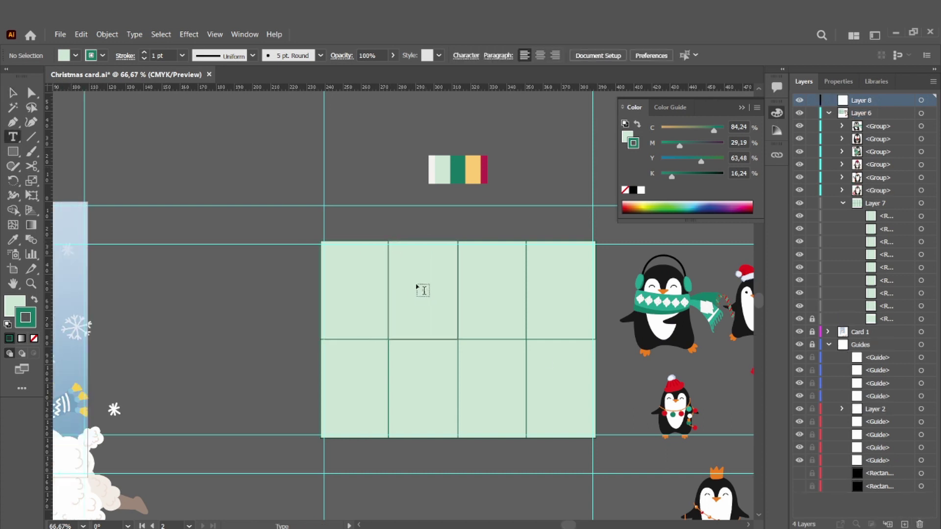
left_click(420, 288)
key("ctrl+plus")
key("ctrl+plus")
key("BackSpace")
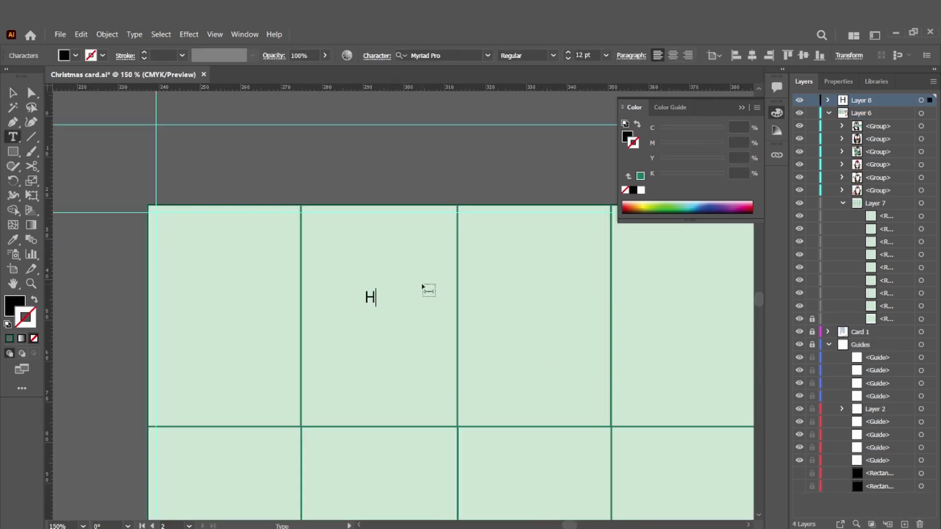
Step: Set the HO text in Baskerville, enlarge it to about 46.5 pt and position it in the middle of its panel
left_click(14, 93)
left_click_drag(376, 307, 378, 385)
left_click_drag(384, 343, 387, 330)
left_click_drag(380, 272, 380, 283)
left_click_drag(391, 323, 414, 329)
left_click(487, 55)
left_click(475, 172)
left_click_drag(385, 280, 385, 293)
left_click_drag(395, 334, 392, 326)
Step: Colour the HO text with the palette's dark green using the Eyedropper
scroll(392, 327, "down", 2)
scroll(391, 327, "down", 1)
key("ctrl+minus")
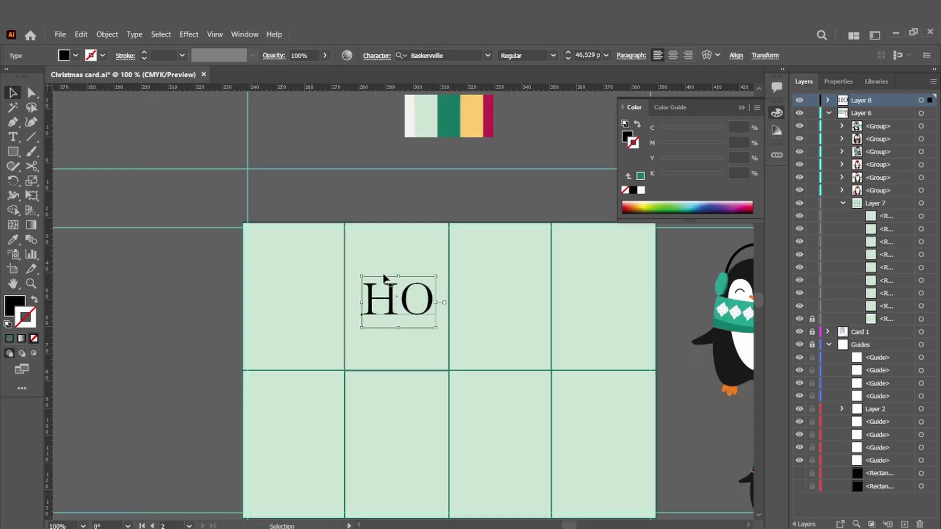
scroll(384, 279, "up", 1)
key("u")
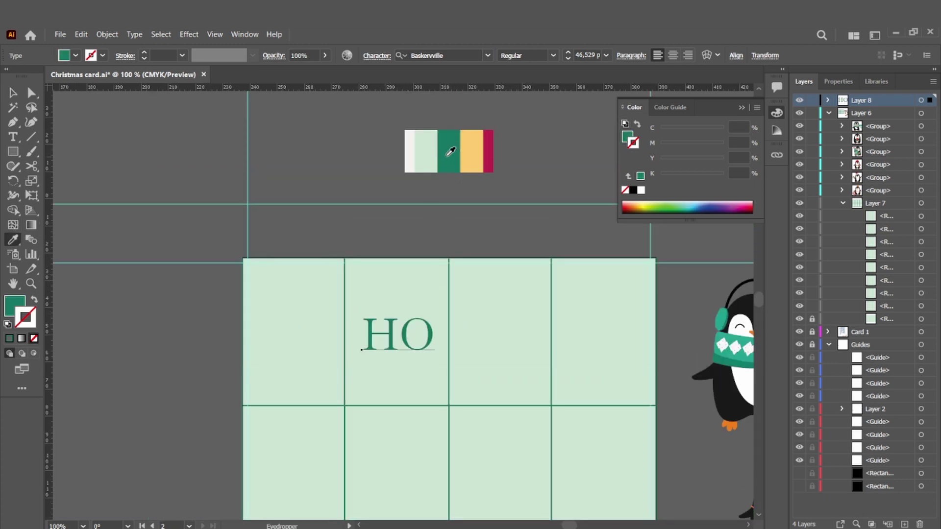
Step: Copy the HO text into the upper row's fourth panel and the lower row's first and third panels
scroll(447, 156, "down", 4)
key("v")
left_click(431, 181)
scroll(423, 289, "up", 3)
left_click_drag(402, 331, 402, 332)
scroll(408, 324, "down", 1)
left_click_drag(409, 284, 607, 282)
left_click_drag(504, 441, 304, 441)
Step: Move the penguin with earmuffs and scarf into the upper row's first panel and scale it down to fit
left_click_drag(750, 311, 362, 309)
left_click(463, 223, "shift")
left_click(466, 225, "shift")
left_click_drag(426, 284, 288, 270)
key("ctrl+plus")
key("ctrl+plus")
left_click_drag(507, 195, 477, 212)
left_click_drag(372, 313, 379, 309)
left_click(201, 321)
Step: Isolate the earmuffed penguin's group to edit the pattern on its scarf
double_click(457, 322)
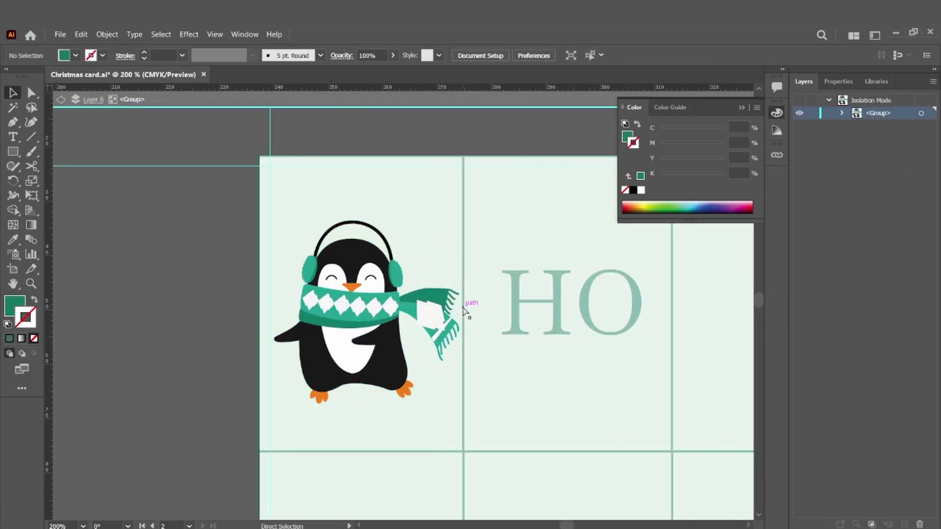
key("ctrl+plus")
key("ctrl+plus")
key("ctrl+plus")
left_click(465, 318)
left_click(489, 374)
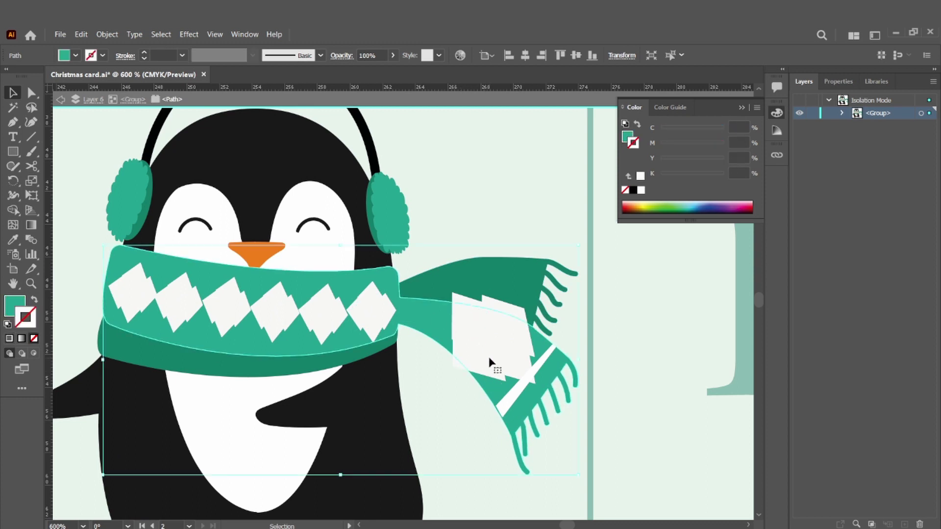
double_click(489, 358)
key("Escape")
double_click(498, 352)
left_click(470, 317)
double_click(463, 298)
key("Escape")
double_click(478, 357)
key("ctrl+equal")
key("ctrl+equal")
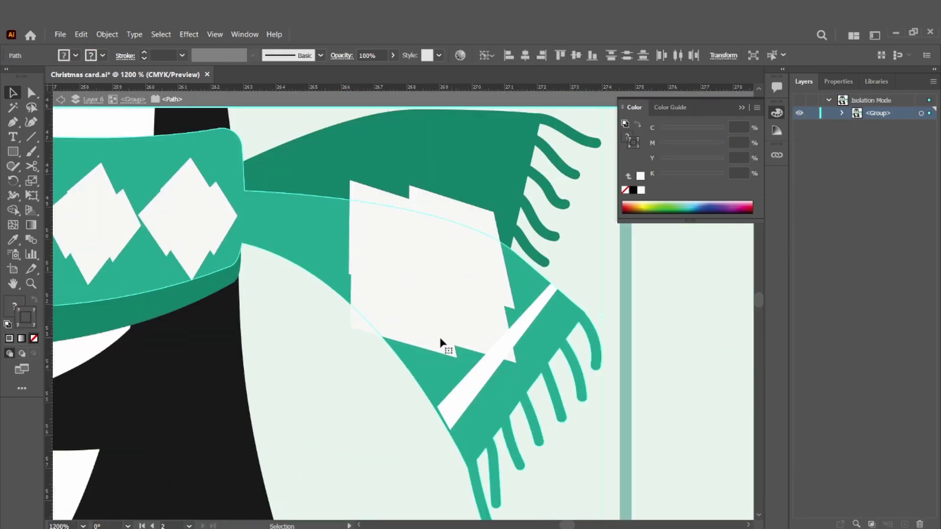
key("Escape")
Step: Reduce the stroke of the four diamonds on the scarf's loose end to 0.5 pt
double_click(397, 361)
left_click(347, 327)
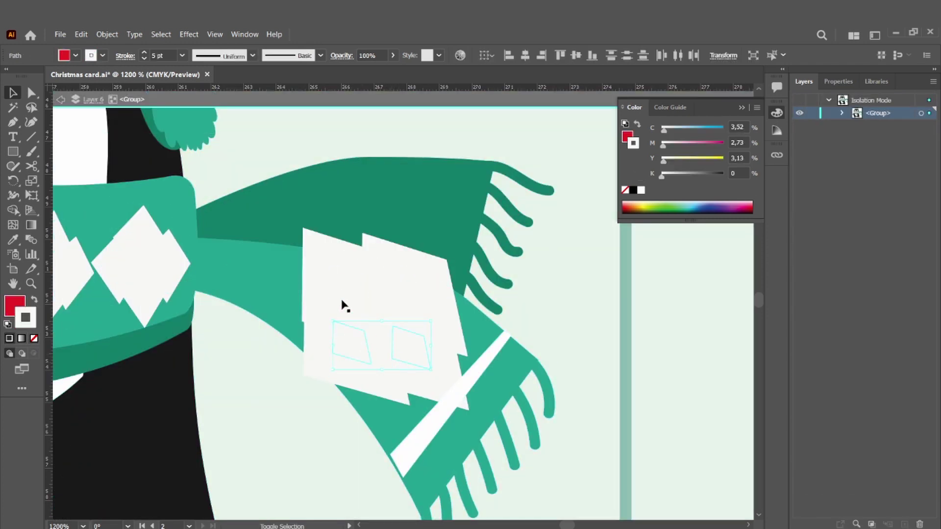
left_click_drag(402, 294, 400, 245)
left_click(182, 55)
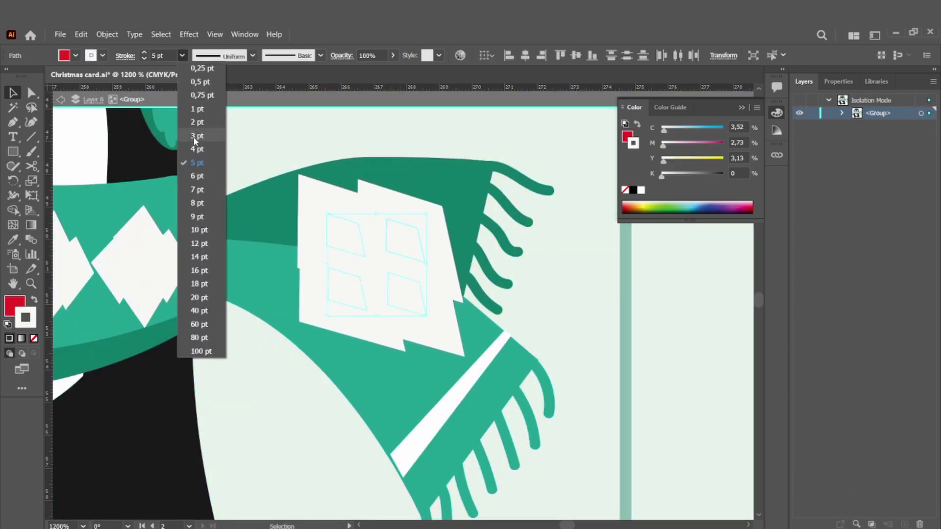
left_click(197, 122)
left_click(182, 57)
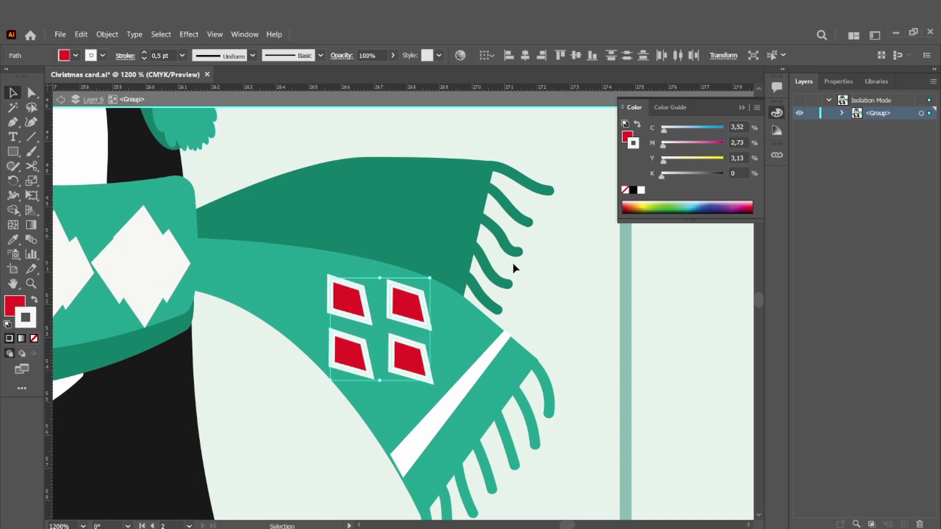
Step: Reduce the stroke of the four diamonds in the neck motif nearest the scarf's loose end to 0.5 pt
scroll(513, 267, "left", 5)
double_click(370, 269)
key("Escape")
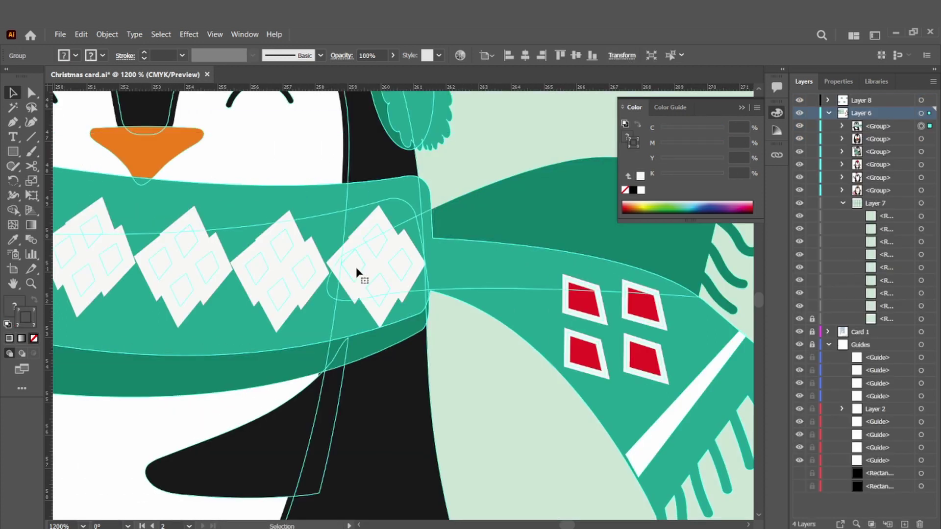
double_click(361, 275)
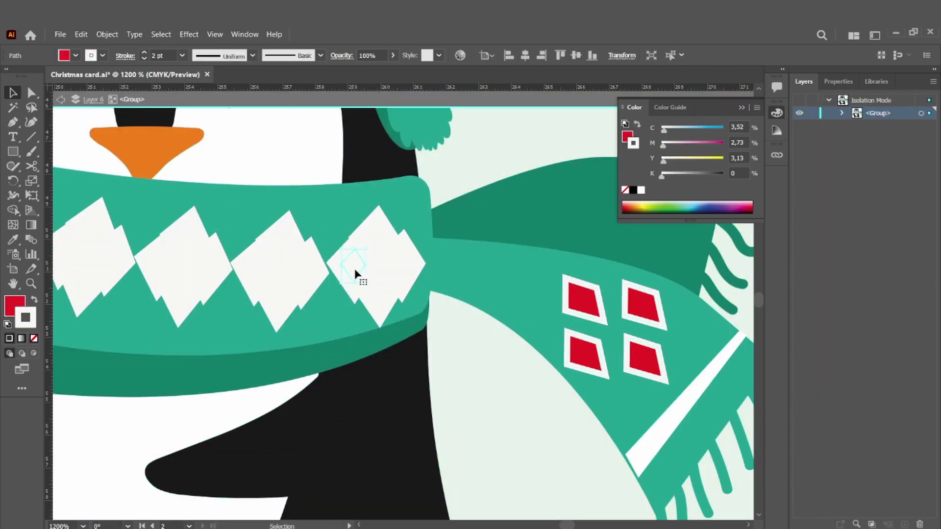
left_click(181, 55)
left_click(210, 93)
scroll(572, 290, "left", 5)
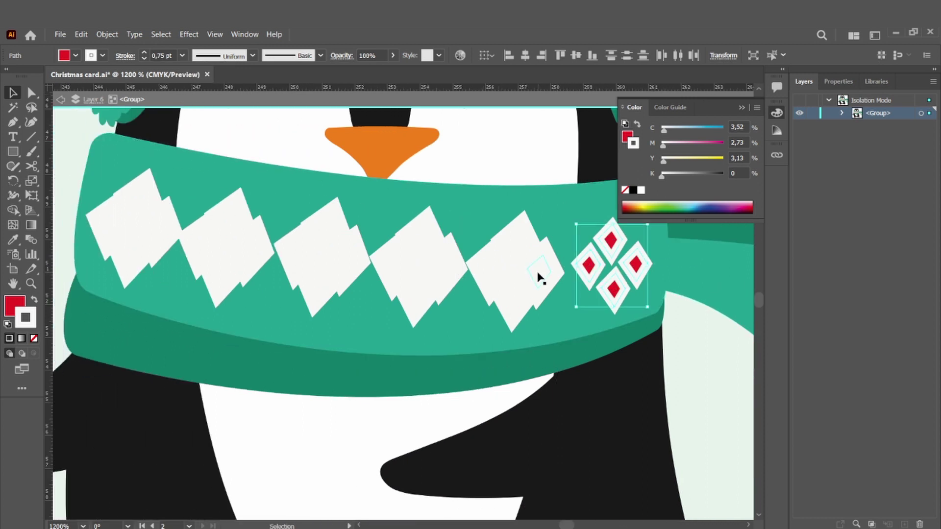
left_click(182, 55)
left_click(195, 81)
Step: Select the diamonds of the remaining five motifs around the scarf's neck and set their stroke to 0.5 pt
scroll(460, 254, "right", 2)
scroll(466, 264, "left", 1)
left_click(471, 274)
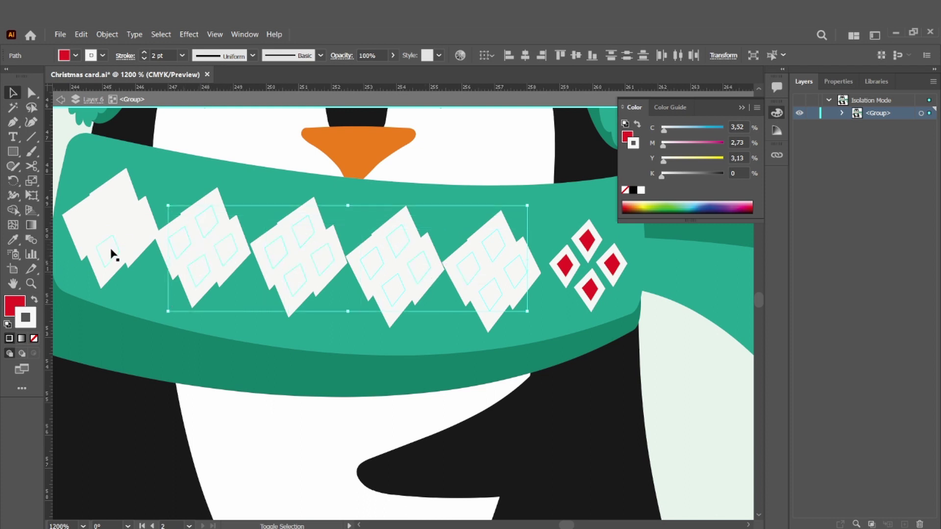
left_click(120, 211, "shift")
left_click(135, 230, "shift")
left_click(182, 55)
left_click(193, 83)
left_click(406, 385)
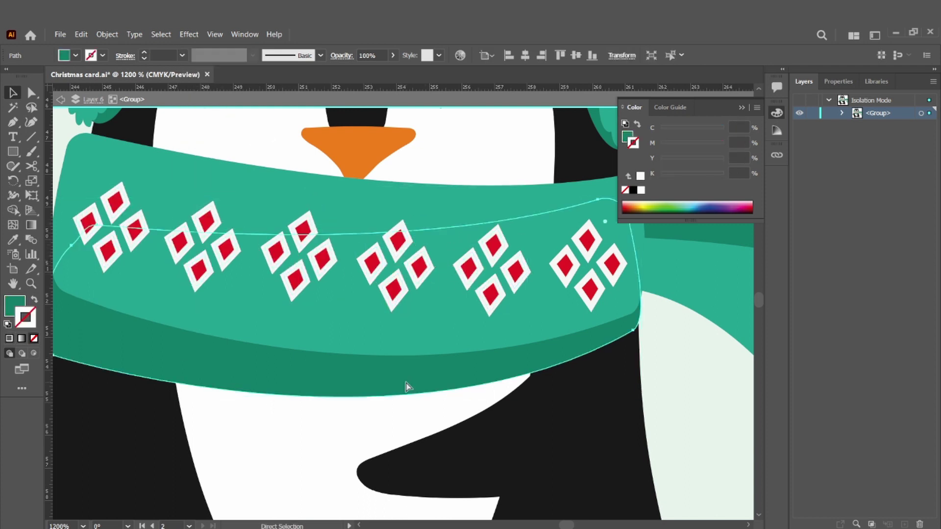
Step: Select all diamonds on the scarf's neck and loose end and fill them with the palette's crimson
key("ctrl+minus")
key("ctrl+minus")
scroll(407, 386, "up", 2)
left_click(279, 320)
left_click(284, 296, "shift")
left_click(295, 313, "shift")
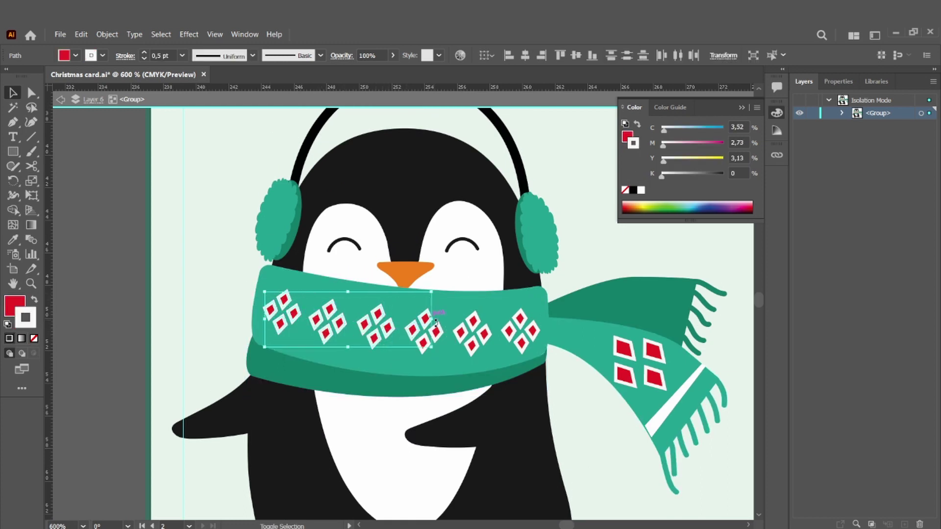
left_click(473, 346, "shift")
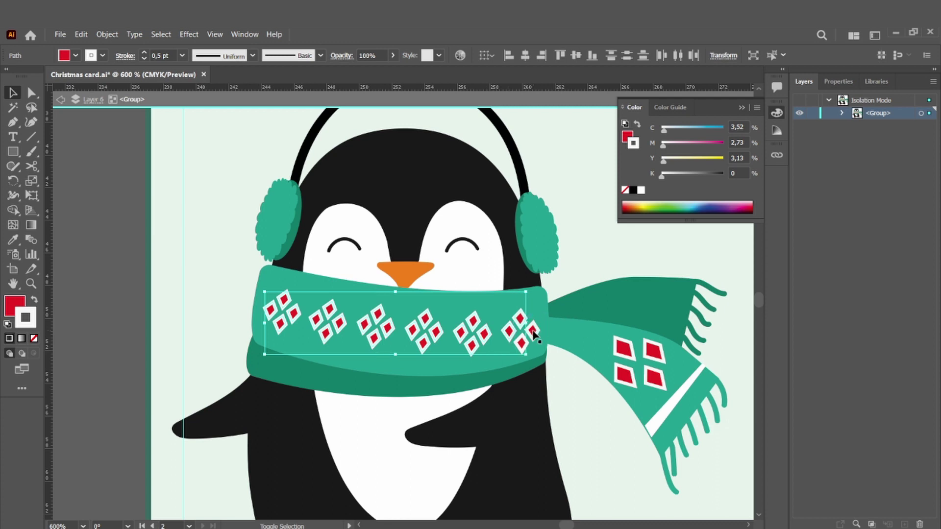
left_click(662, 377, "shift")
left_click_drag(662, 380, 521, 391)
key("ctrl+minus")
key("ctrl+minus")
scroll(398, 296, "up", 5)
left_click_drag(692, 265, 610, 217)
key("i")
left_click(608, 212)
Step: Give the selected scarf diamonds an off-white F4F4F4 stroke of 0.5 pt
scroll(608, 211, "down", 4)
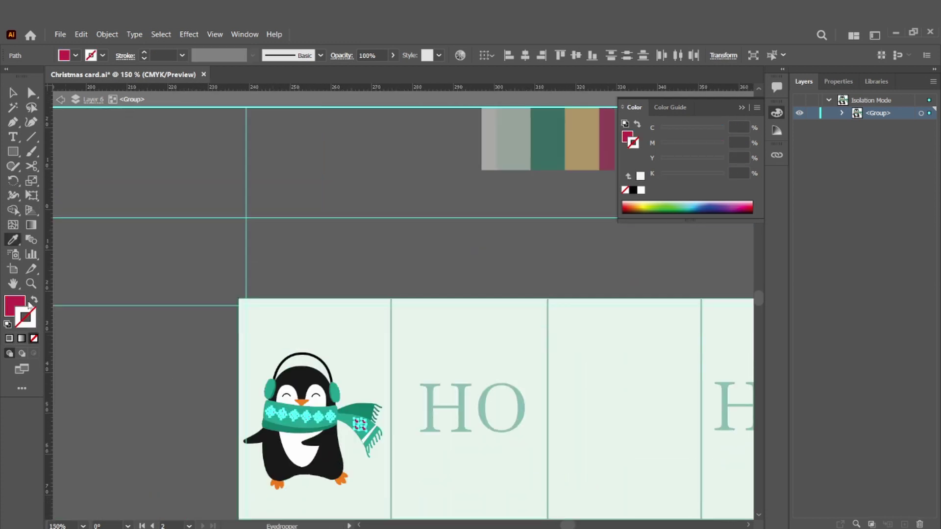
double_click(28, 317)
left_click_drag(657, 308, 584, 288)
left_click(609, 295)
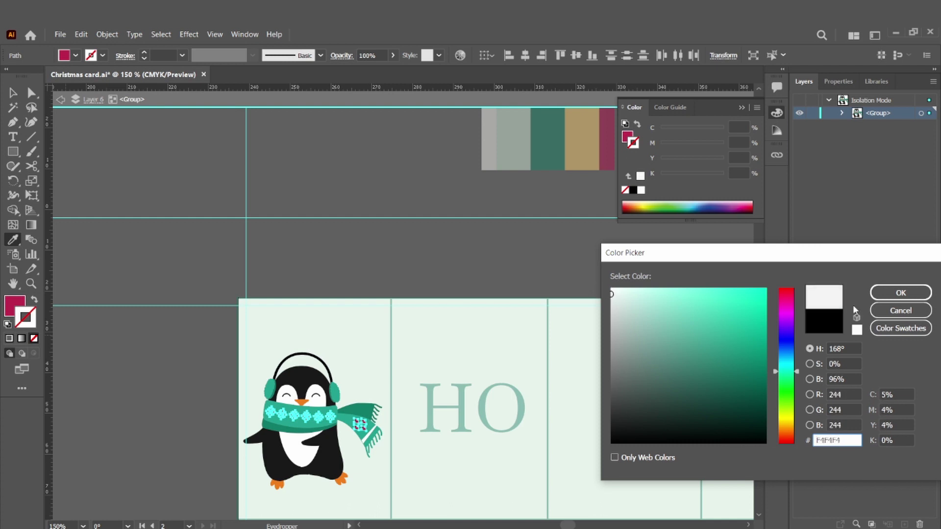
key("Return")
left_click(144, 59)
Step: Examine the scarf diamonds' outlines up close and at the scale of the whole card outside isolation mode
key("ctrl+equal")
key("ctrl+equal")
key("ctrl+equal")
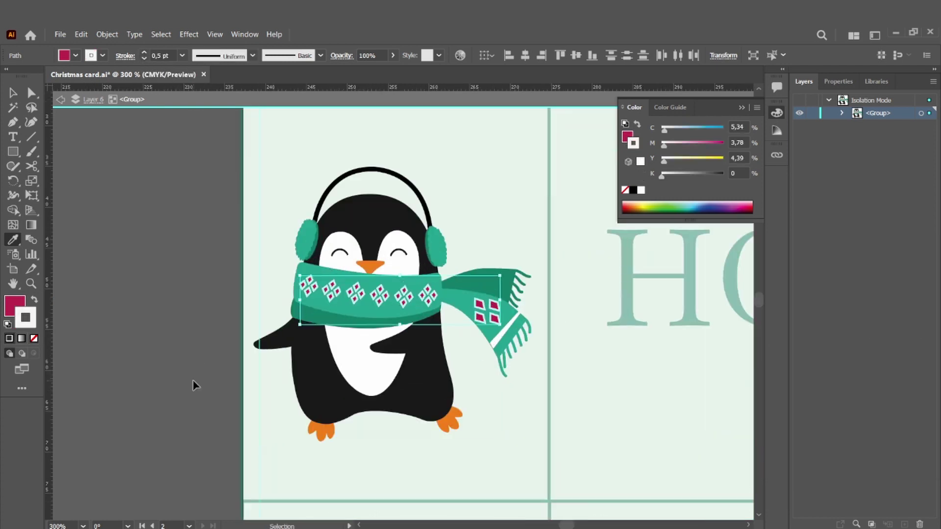
left_click(144, 280)
key("ctrl+minus")
key("ctrl+minus")
key("ctrl+minus")
key("ctrl+minus")
double_click(144, 280)
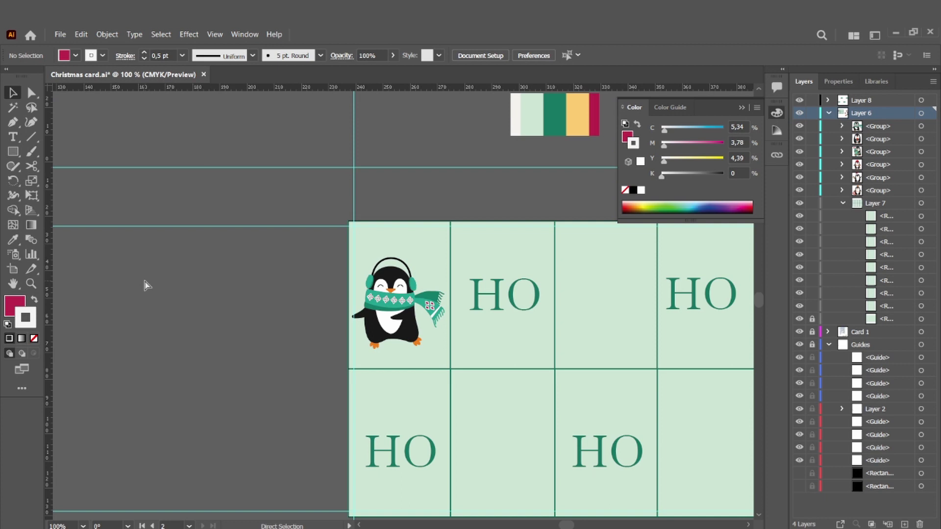
Step: Set the stroke of all the scarf's diamonds to 0.25 pt and leave isolation mode
scroll(144, 280, "right", 2)
key("ctrl+equal")
key("ctrl+equal")
key("ctrl+equal")
double_click(145, 281)
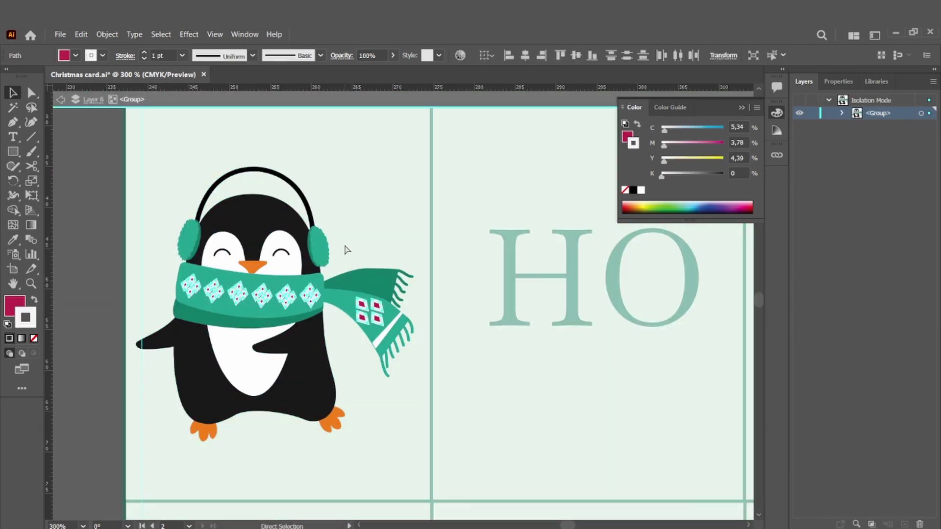
left_click(145, 57)
left_click(145, 57)
left_click(145, 57)
double_click(91, 221)
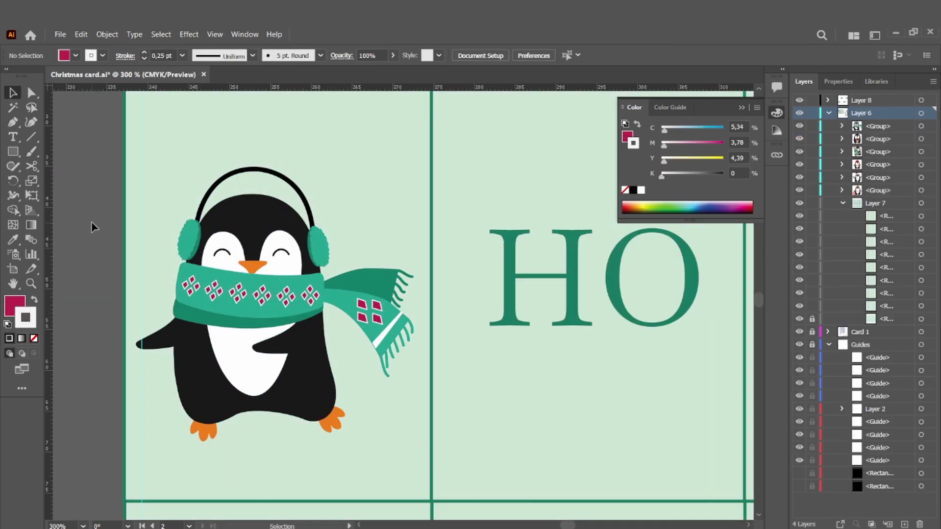
Step: Nudge the earmuffed penguin within the upper row's first panel and deselect it
key("ctrl+minus")
scroll(93, 227, "right", 3)
key("ctrl+minus")
key("ctrl+minus")
scroll(96, 232, "right", 2)
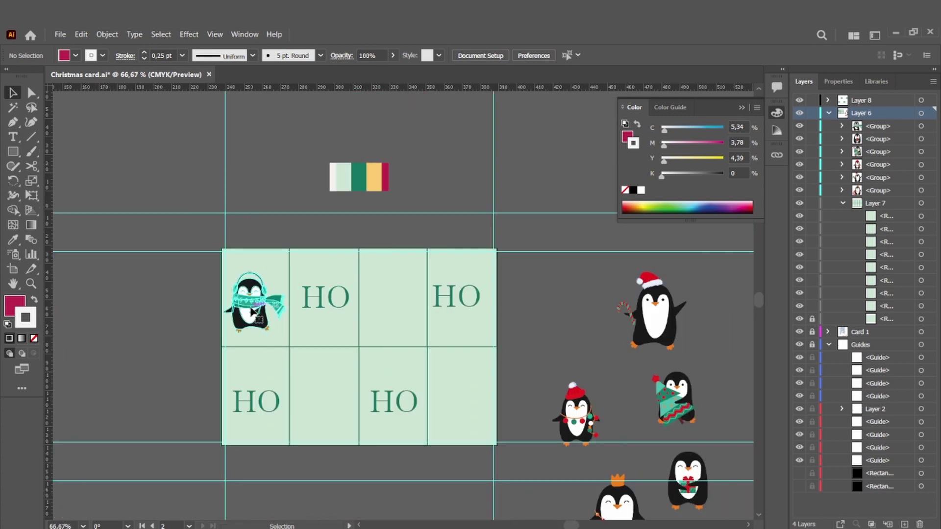
left_click(251, 310)
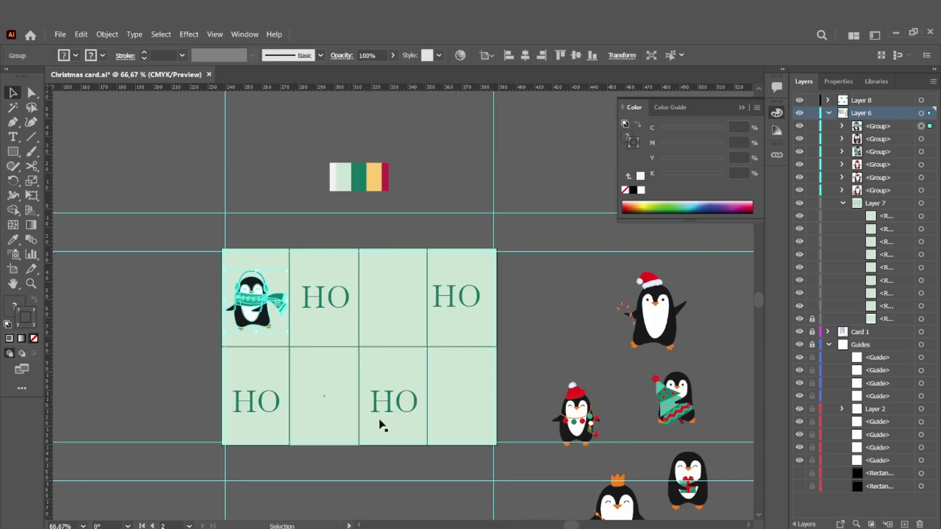
key("ctrl+shift+a")
Step: Place the garland penguin in the lower row's second panel and the candy-cane penguin in the upper row's third panel
scroll(286, 367, "right", 1)
key("ctrl+plus")
left_click_drag(678, 429, 302, 401)
left_click_drag(750, 298, 378, 252)
Step: Move the crowned penguin into the lower row's fourth panel, scale it down and centre it there
scroll(656, 339, "right", 2)
scroll(657, 339, "down", 3)
scroll(619, 375, "down", 5)
left_click_drag(662, 492, 435, 297)
scroll(436, 297, "right", 1)
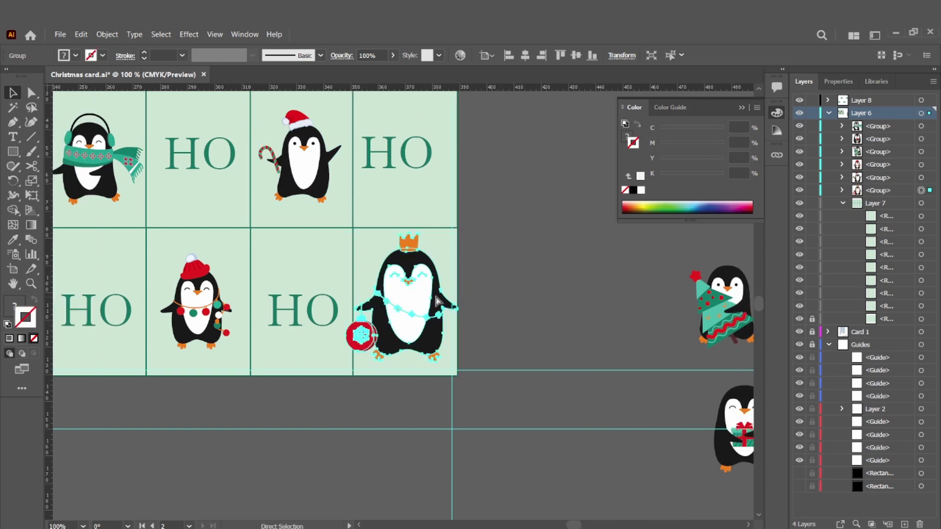
scroll(438, 301, "left", 2)
left_click_drag(497, 232, 497, 266)
left_click_drag(502, 308, 503, 298)
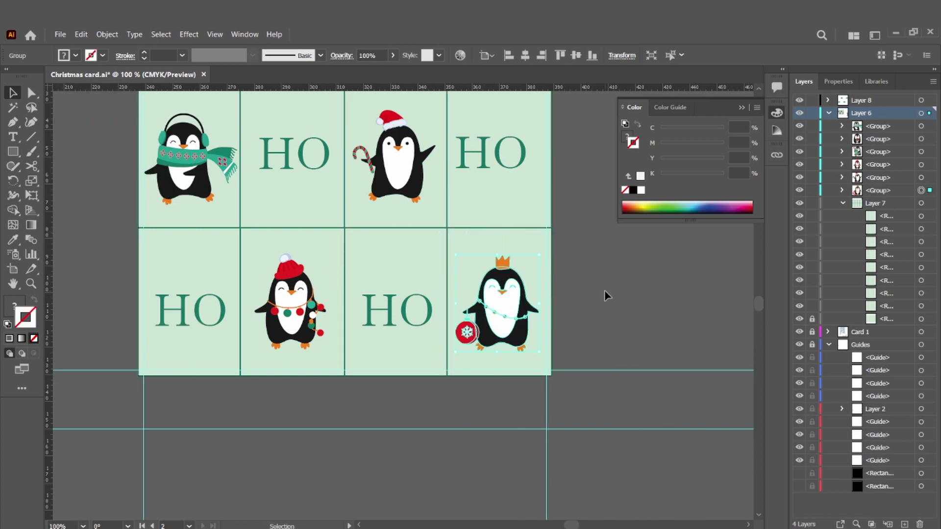
Step: Try the palette's off-white as the fill of the upper row's second panel
scroll(619, 303, "up", 3)
scroll(641, 322, "left", 1)
left_click(642, 322)
key("ctrl+minus")
scroll(648, 332, "up", 2)
scroll(648, 332, "left", 1)
left_click(358, 352)
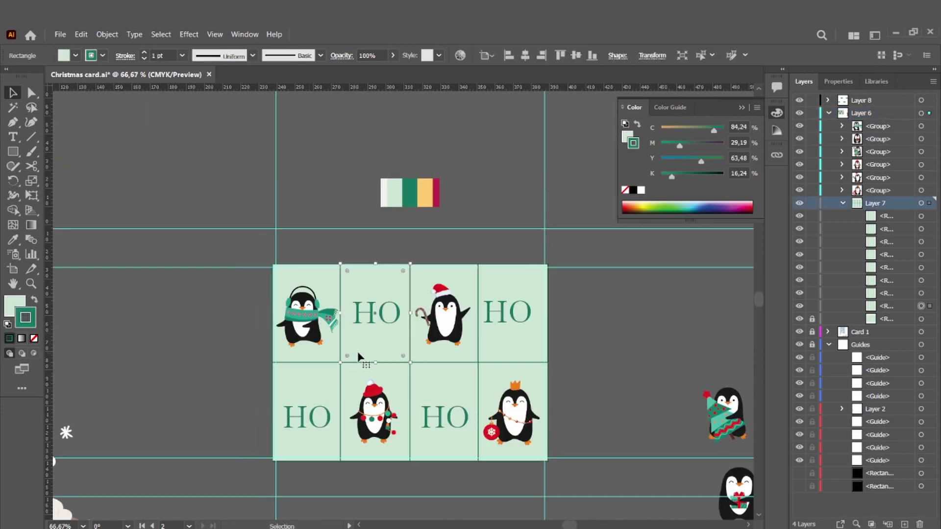
key("i")
left_click(385, 193)
Step: Try dark green on the upper row's fourth panel and yellow on the lower row's third panel
left_click(500, 357)
key("i")
left_click(521, 337)
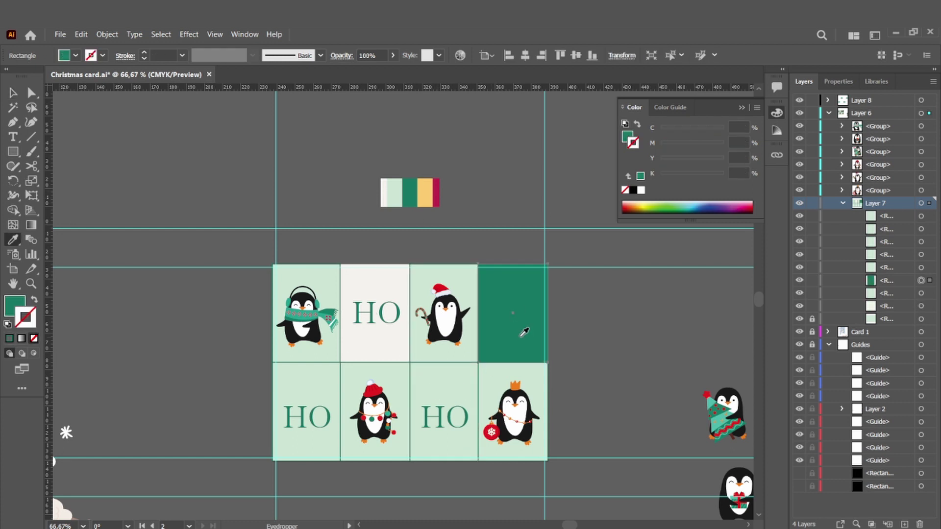
left_click(431, 391)
key("i")
left_click(424, 193)
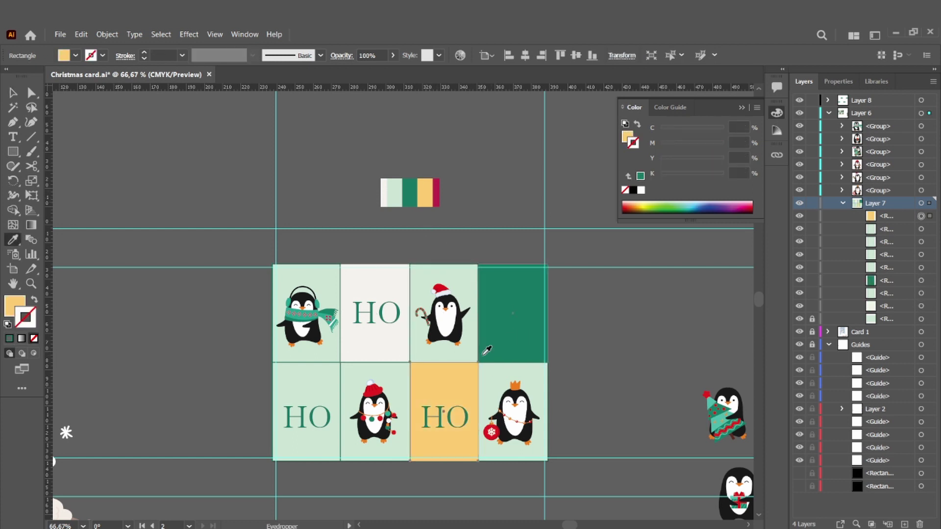
Step: Try the palette's crimson as the fill of the lower row's first panel
key("ctrl+shift+a")
left_click(437, 190)
left_click(438, 187)
scroll(499, 213, "down", 1)
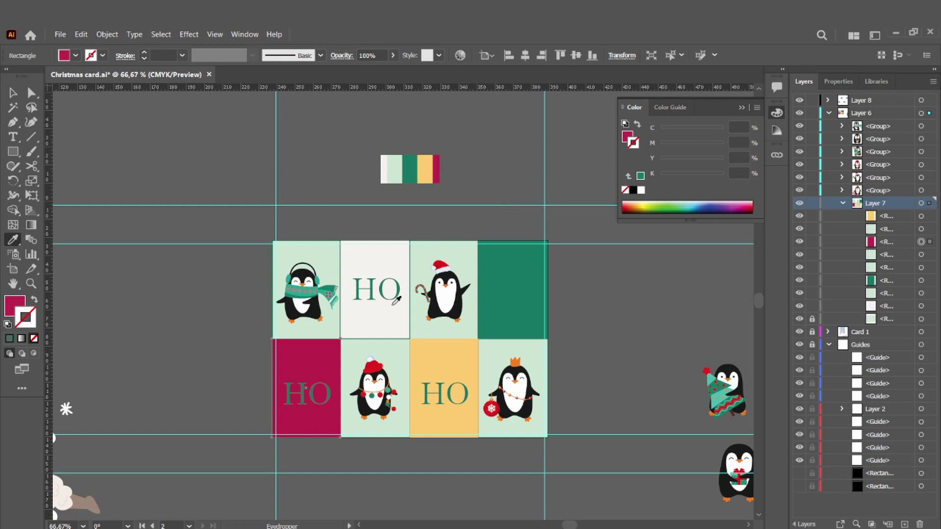
Step: Recolour the HO lettering off-white in the lower row's first panel and the upper row's fourth panel, and deselect it
left_click(338, 331, "ctrl")
left_click(325, 389, "ctrl")
left_click(368, 326)
left_click(463, 391, "ctrl")
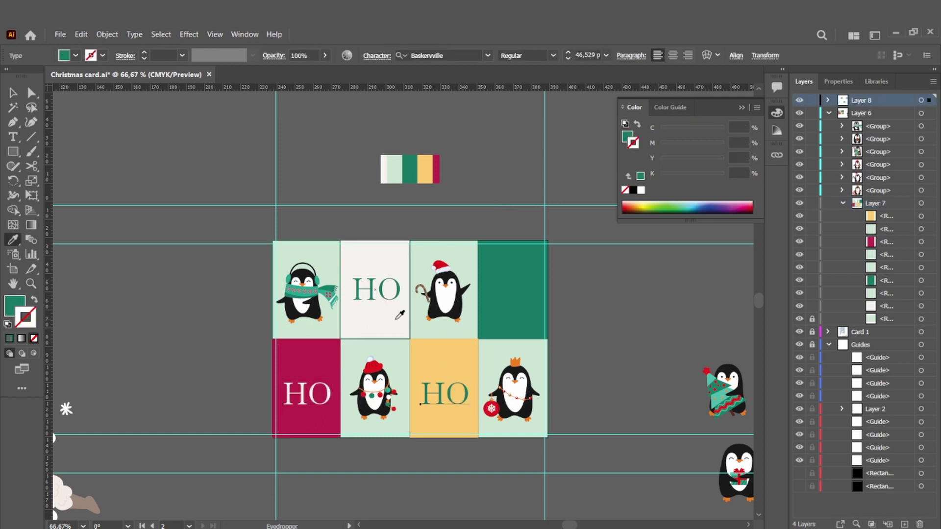
key("v")
left_click(599, 309)
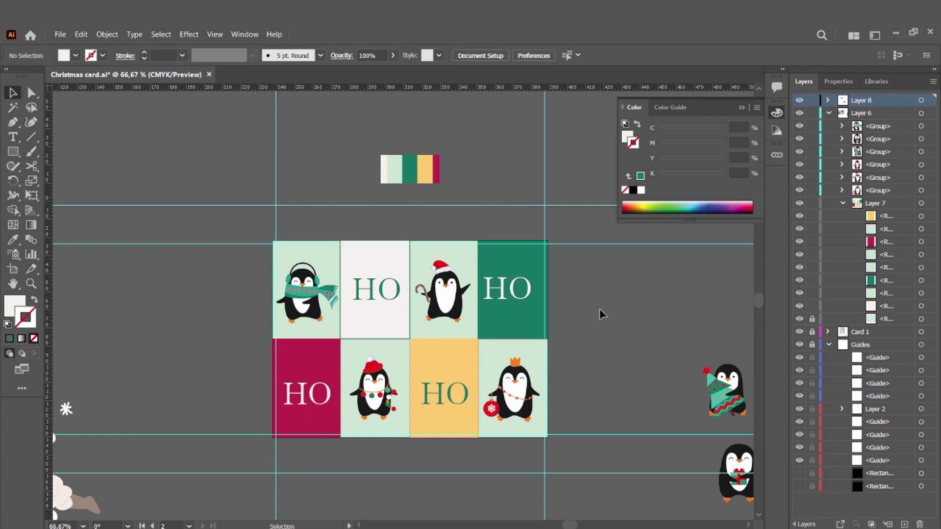
Step: Undo the colour changes on the HO panels and their lettering
key("ctrl+z")
key("ctrl+z")
key("ctrl+z")
key("ctrl+z")
key("ctrl+z")
key("ctrl+z")
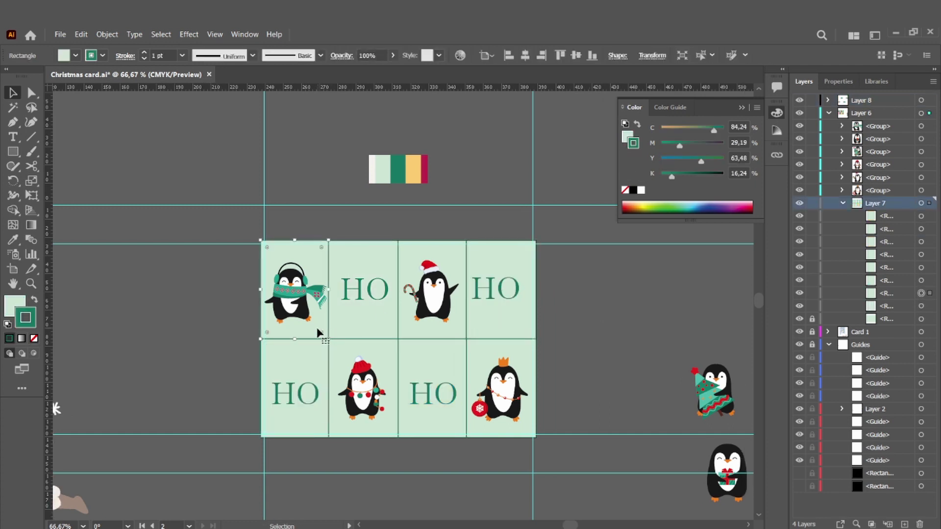
Step: Fill the upper row's first panel with the palette's dark green and try the same colour on the lower row's second panel
left_click(398, 169)
key("v")
left_click(426, 355)
key("i")
left_click(402, 176)
key("ctrl+z")
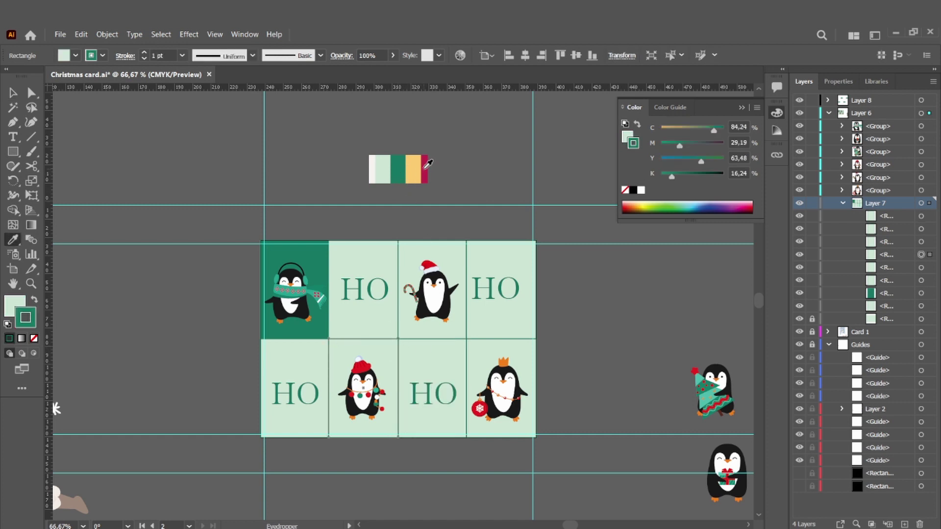
Step: Fill the lower row's second panel and the upper row's third panel with the palette's crimson
left_click(428, 163)
key("v")
left_click(441, 252)
key("i")
left_click(413, 169)
left_click(398, 171)
Step: Fill the lower row's fourth panel with the palette's dark green and deselect it
key("v")
left_click(492, 351)
key("i")
left_click(425, 169)
key("i")
left_click(481, 348)
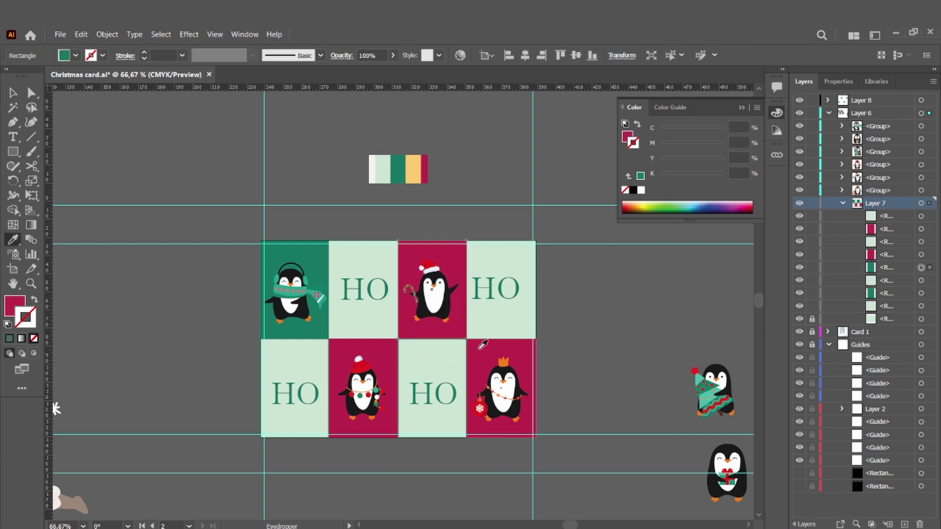
left_click(401, 167)
key("v")
left_click(487, 235)
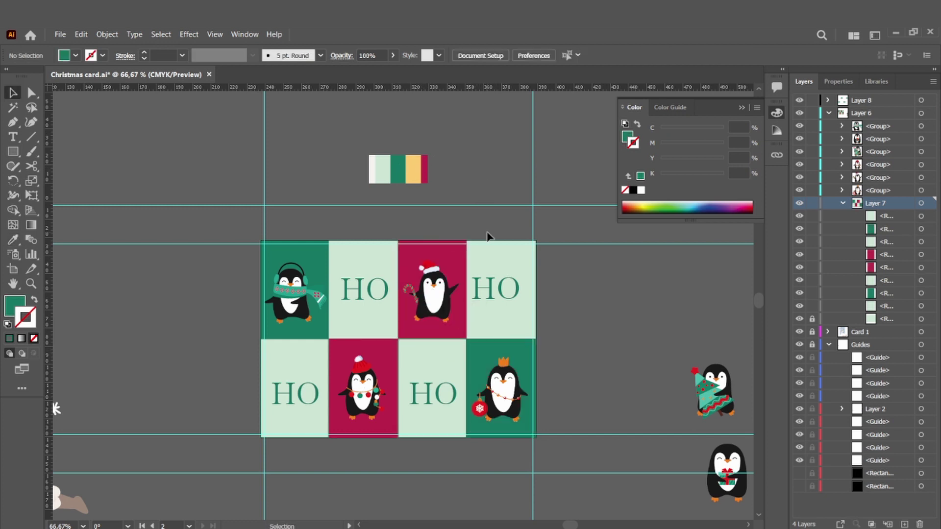
scroll(487, 235, "down", 2)
left_click(460, 245)
scroll(460, 245, "up", 1)
left_click(602, 272)
scroll(602, 271, "up", 2)
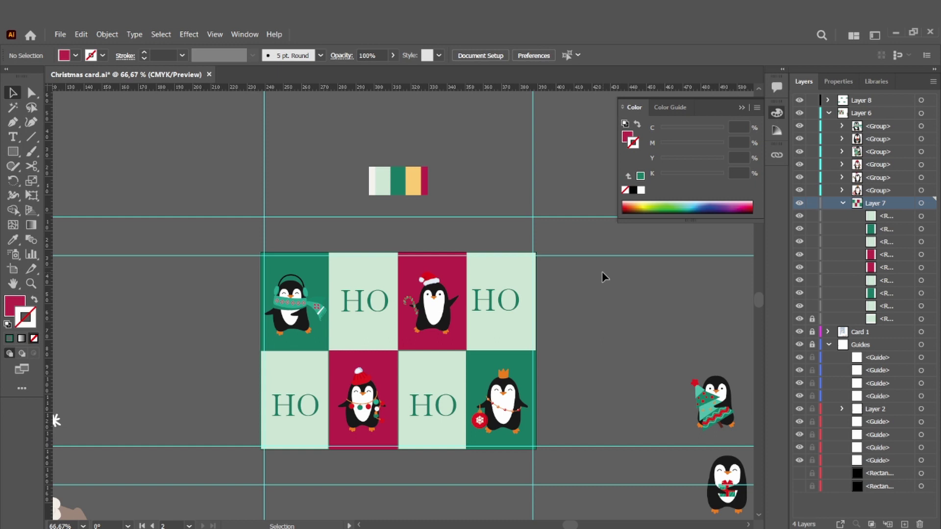
Step: Change the upper row's third panel and the lower row's second panel from crimson to dark green
key("ctrl+z")
key("ctrl+z")
key("ctrl+z")
key("ctrl+z")
key("ctrl+z")
key("ctrl+z")
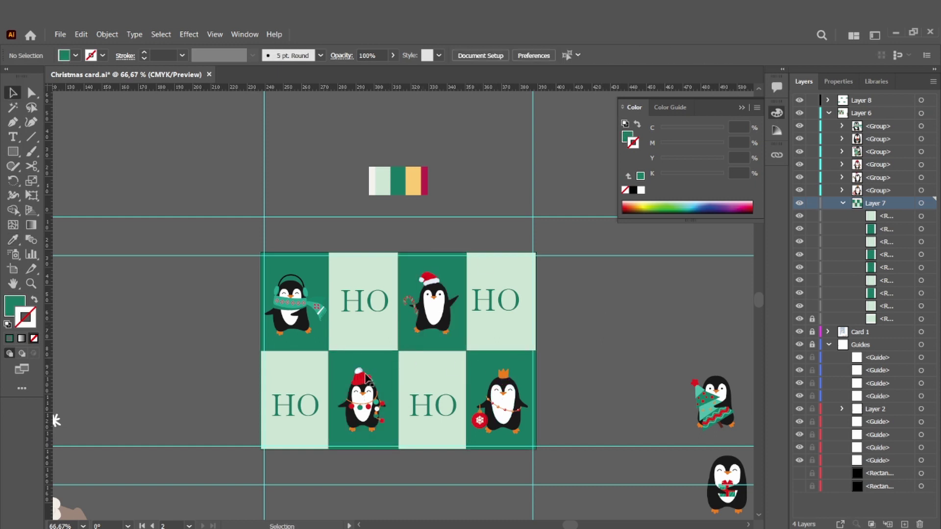
left_click(617, 322)
Step: Centre the HO lettering within the upper row's fourth panel
key("ctrl+plus")
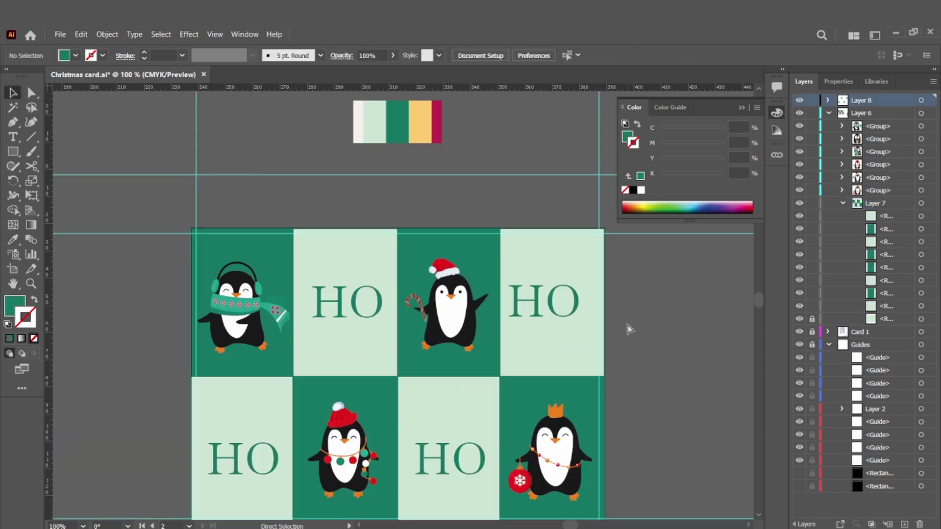
scroll(629, 326, "down", 2)
left_click_drag(547, 265, 555, 267)
left_click(556, 219, "shift")
scroll(596, 170, "up", 2)
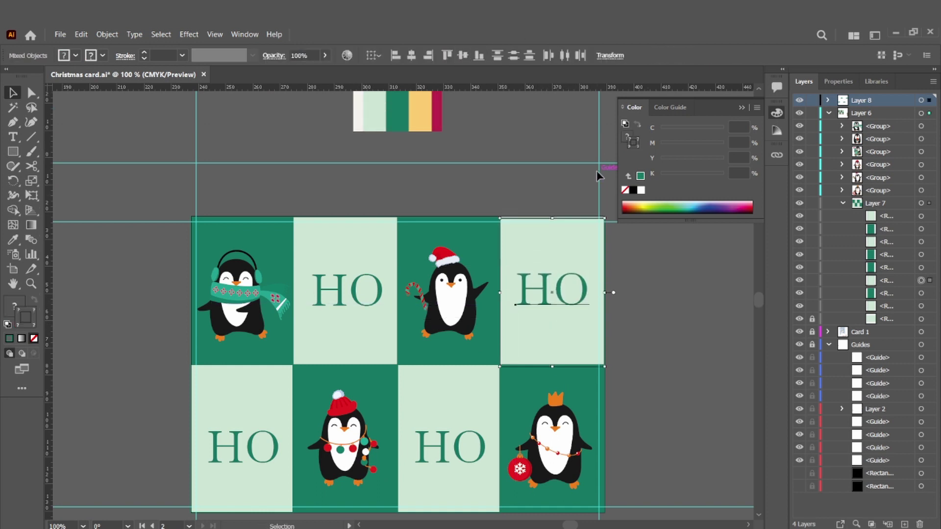
left_click(595, 170)
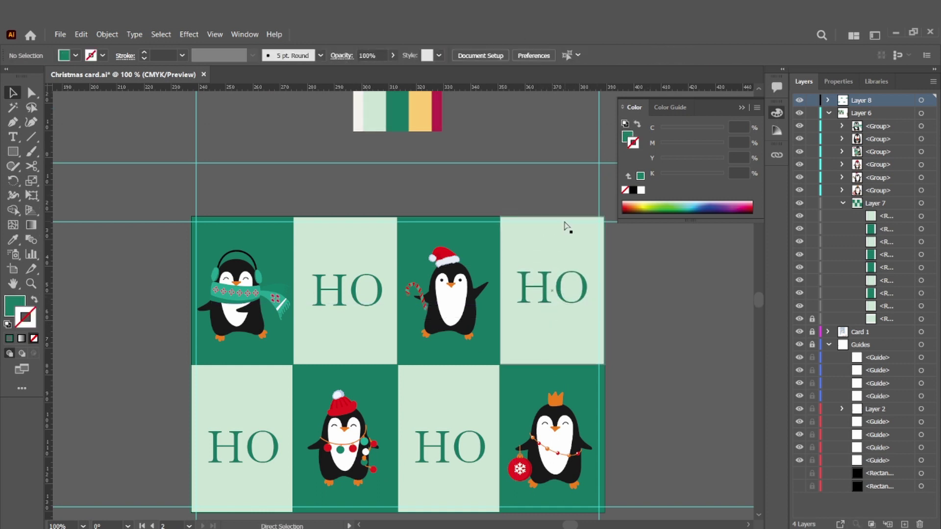
Step: Nudge the upper row's third panel slightly down, working close up at its upper edge
key("ctrl+z")
key("ctrl+plus")
key("ctrl+plus")
key("ctrl+plus")
key("ctrl+plus")
scroll(578, 216, "up", 7)
key("ctrl+plus")
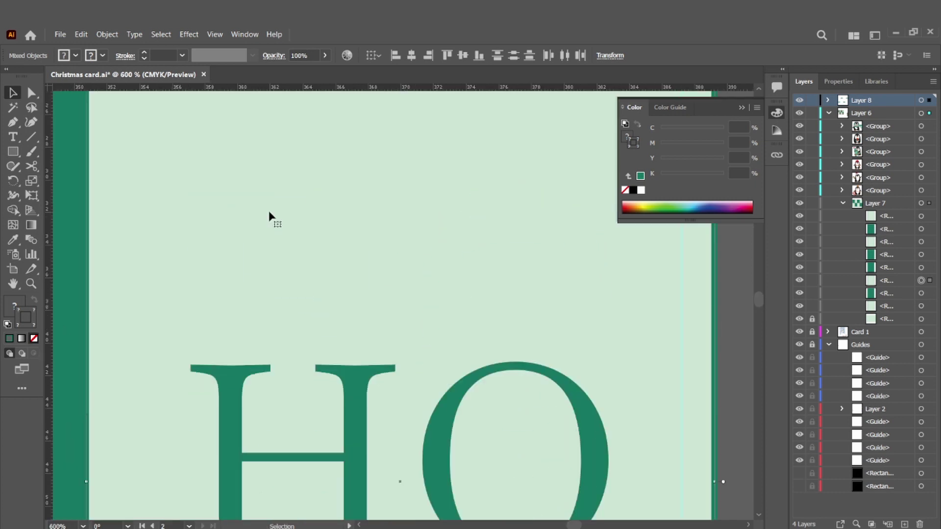
scroll(265, 212, "up", 4)
scroll(240, 210, "left", 3)
left_click_drag(239, 208, 242, 212)
left_click(149, 212)
scroll(150, 212, "left", 5)
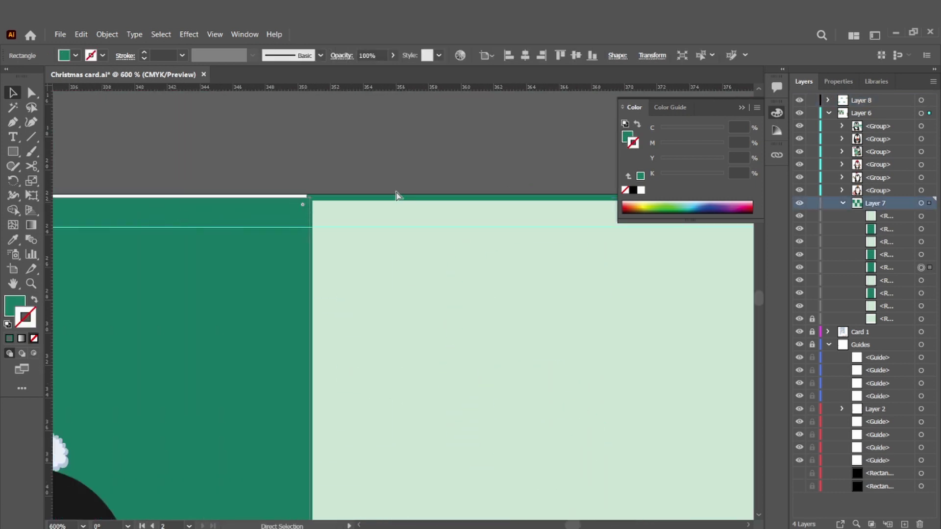
key("Down")
Step: Align the upper edges of the upper row's third and fourth panels
left_click(382, 211, "shift")
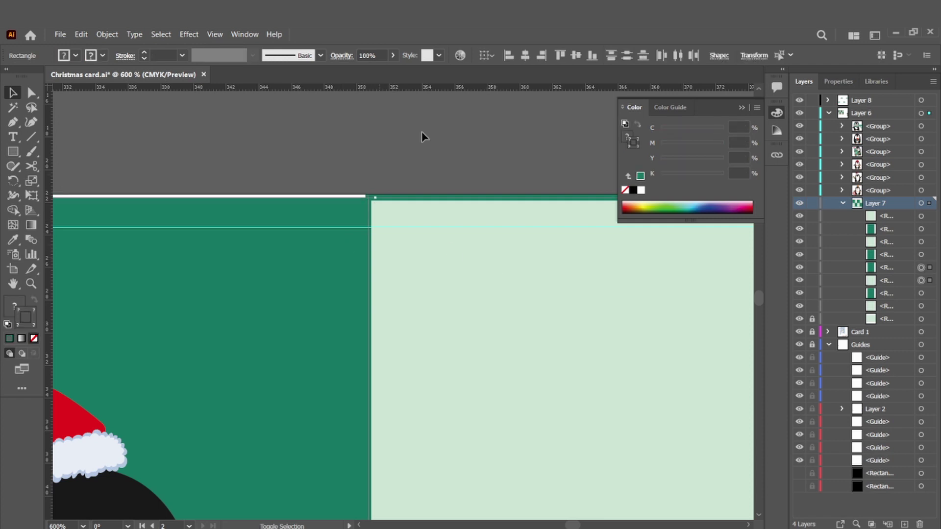
left_click(559, 55)
left_click(264, 321)
left_click(418, 134)
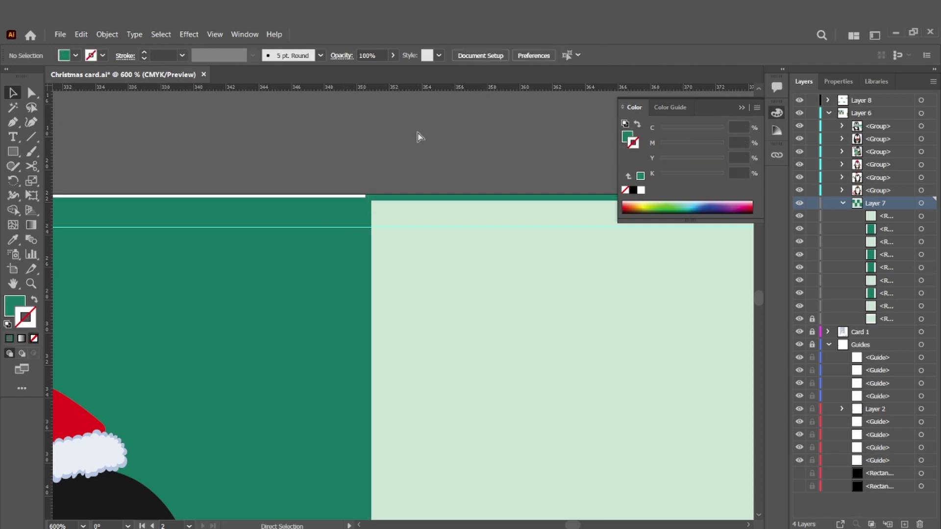
Step: Align the upper row's two HO letterings with each other by their upper edges
key("ctrl+minus")
key("ctrl+minus")
key("ctrl+minus")
scroll(480, 204, "down", 2)
scroll(529, 214, "left", 3)
key("ctrl+minus")
scroll(648, 257, "down", 3)
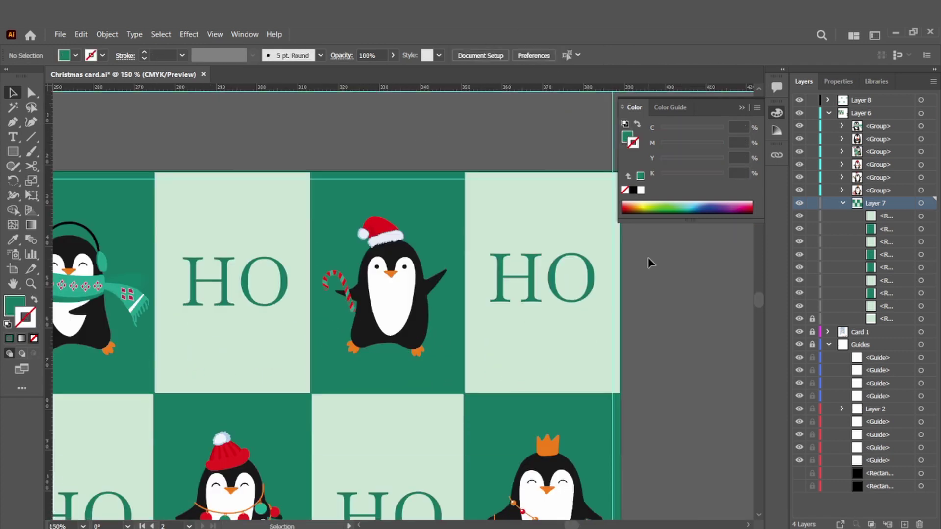
scroll(666, 274, "left", 2)
left_click(289, 245)
left_click(619, 253, "shift")
left_click(838, 81)
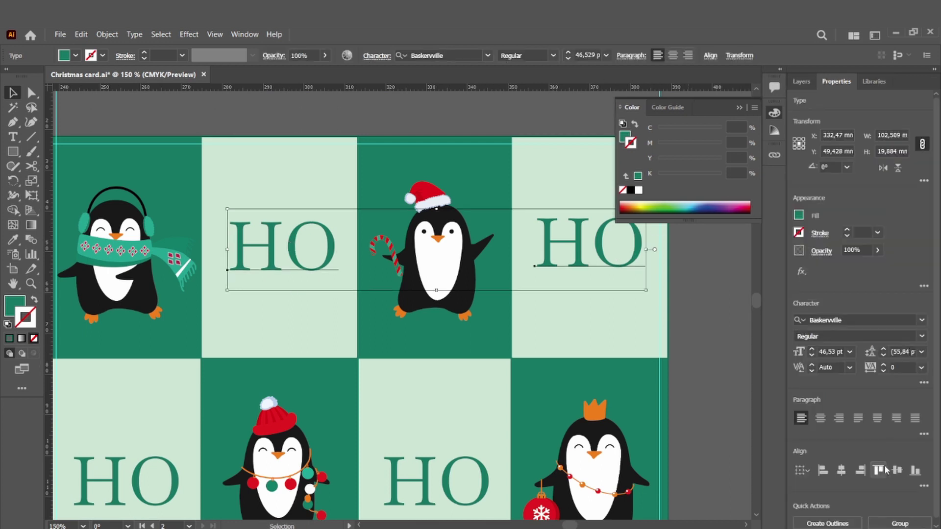
left_click(663, 294)
Step: Shift the HO letterings in the upper row's fourth and second panels slightly left so each sits centred
scroll(663, 294, "up", 2)
left_click(620, 298)
key("Left")
left_click(664, 304)
left_click(615, 308)
key("Left")
left_click(716, 310)
left_click(624, 312)
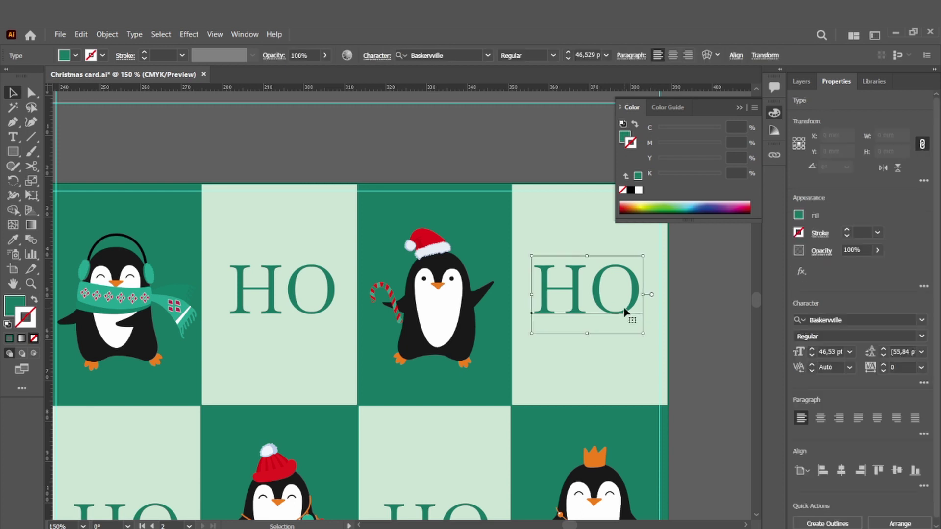
left_click_drag(625, 311, 296, 293)
left_click(707, 360)
Step: Centre the HO lettering horizontally and vertically with the lower row's first panel
scroll(707, 363, "down", 5)
scroll(707, 363, "left", 4)
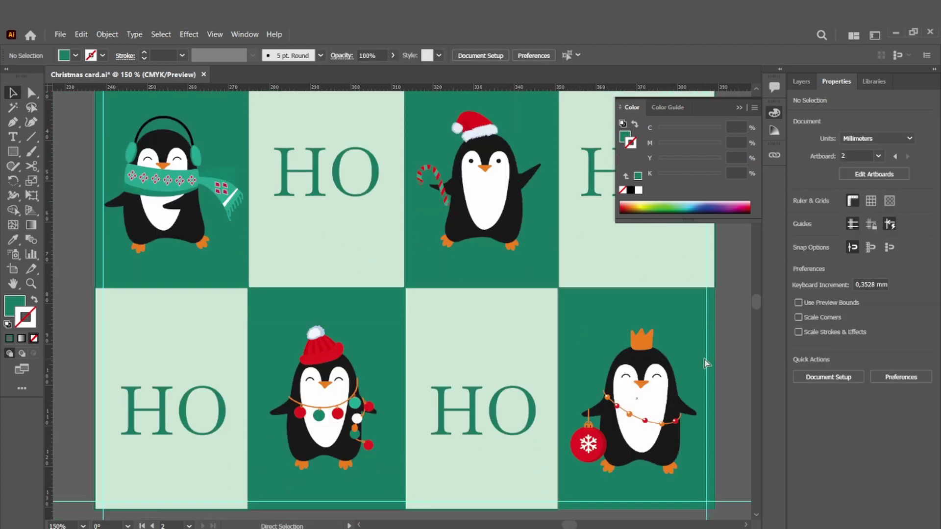
left_click(253, 415)
left_click(233, 351, "shift")
left_click(463, 56)
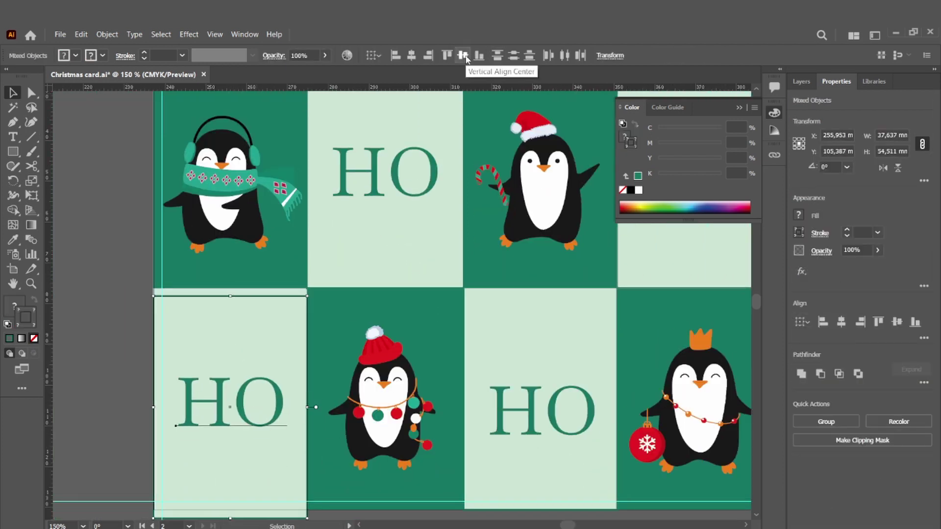
left_click(416, 56)
Step: Move the lower row's first panel and its HO up and slightly left, and shift the HO alone slightly right
key("Up")
key("Up")
key("Up")
key("Up")
key("Up")
key("Left")
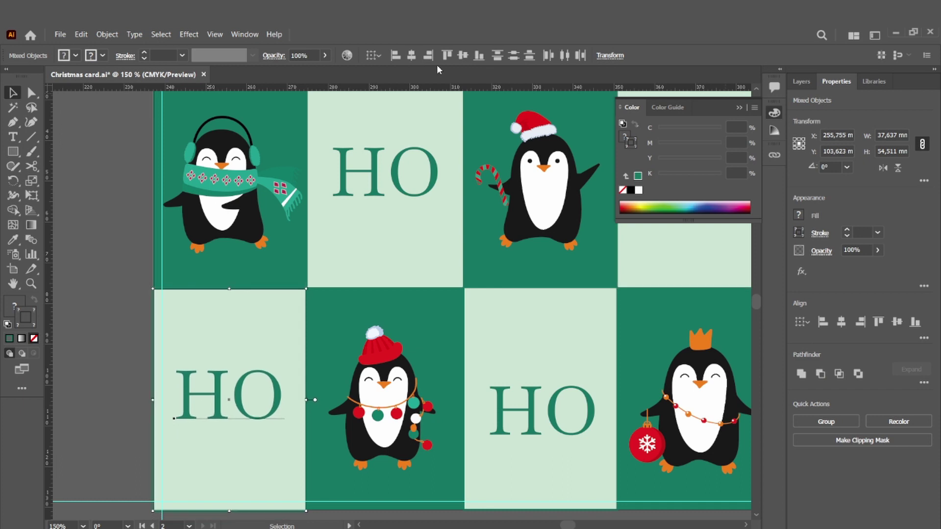
left_click(237, 391)
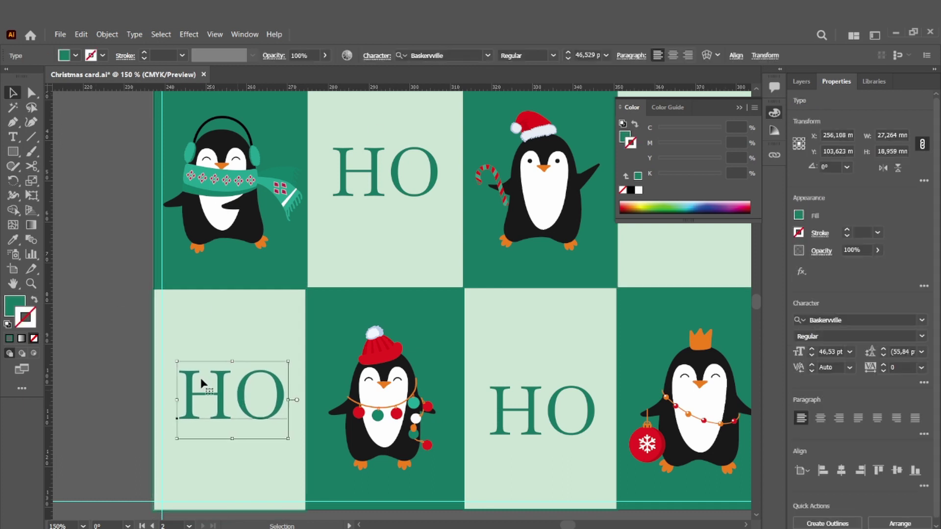
left_click(122, 354)
Step: Fine-tune the position of the lower row's first panel and its HO against the neighbouring panels' edges
left_click(240, 478)
left_click(243, 402, "shift")
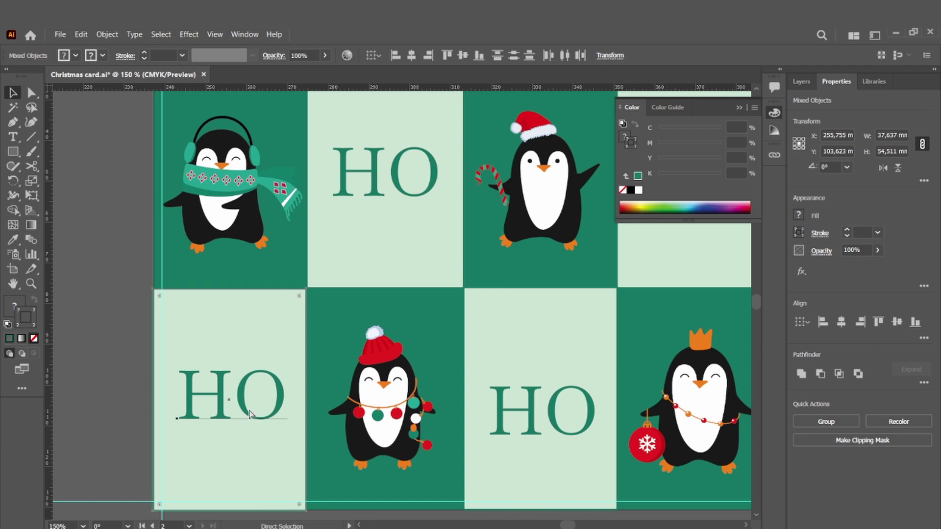
key("ctrl+equal")
key("ctrl+equal")
key("ctrl+equal")
scroll(250, 401, "down", 4)
key("ctrl+equal")
scroll(250, 402, "down", 5)
scroll(362, 370, "down", 1)
key("Up")
key("Down")
left_click_drag(373, 434, 372, 426)
left_click_drag(195, 376, 180, 375)
scroll(180, 375, "up", 6)
left_click(98, 188)
scroll(98, 187, "up", 5)
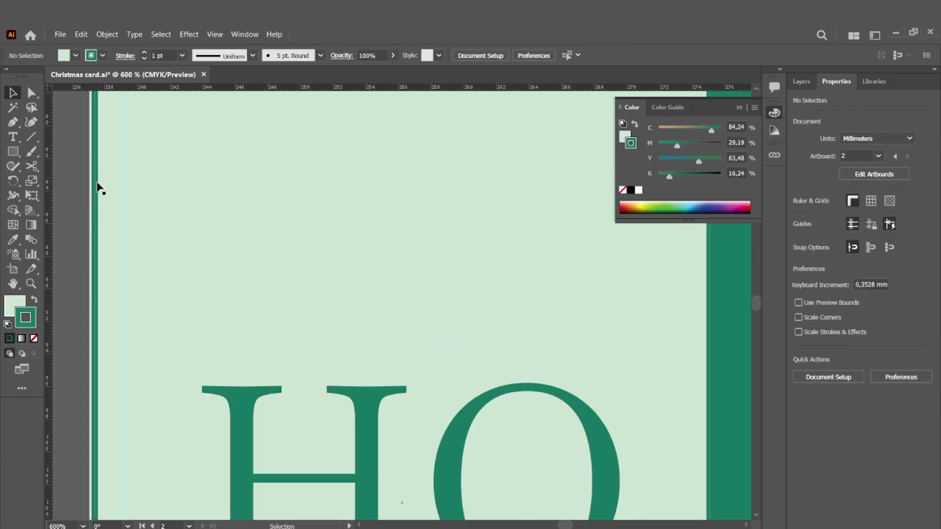
Step: Give the upper row's first panel a 1 pt green stroke in colour #167764
scroll(234, 397, "up", 6)
left_click(124, 218)
left_click(124, 249)
scroll(192, 250, "up", 2)
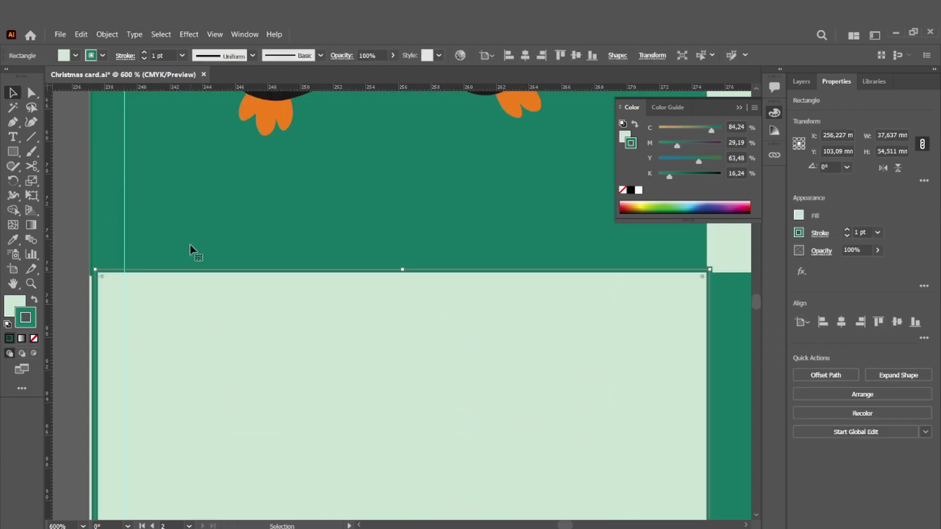
left_click(191, 250)
scroll(109, 209, "up", 2)
scroll(109, 215, "up", 4)
scroll(550, 384, "right", 5)
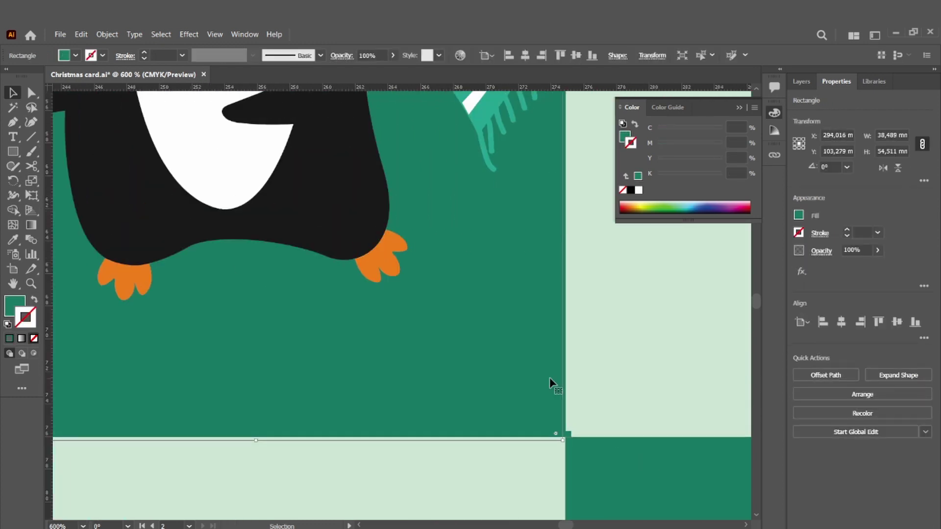
left_click(102, 55)
double_click(26, 317)
type("167764")
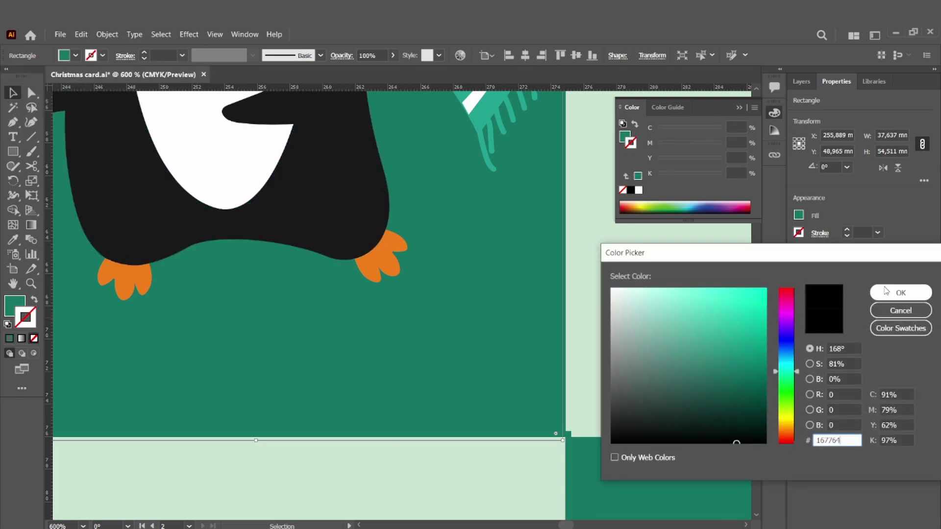
left_click(885, 291)
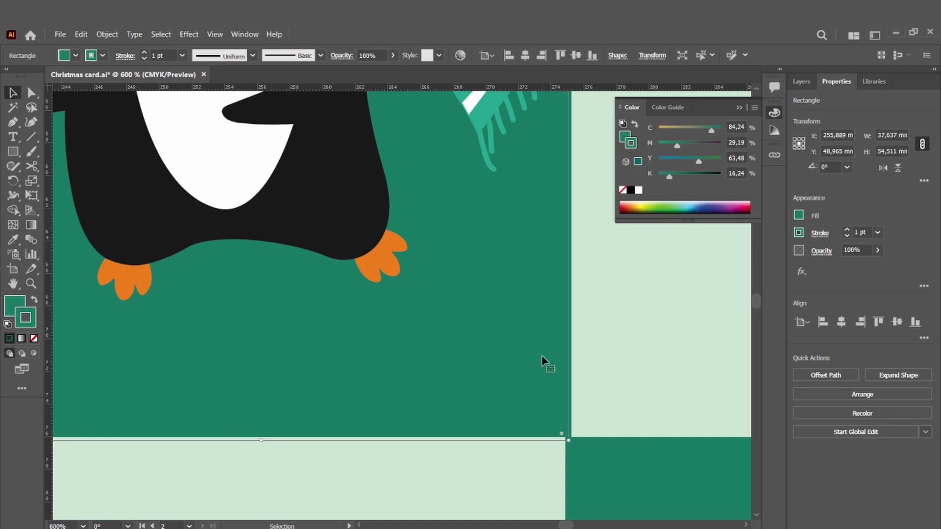
Step: Add a matching 1 pt green stroke to the lower row's second panel and reselect the upper row's first panel
left_click(621, 487)
left_click(453, 380)
left_click(607, 457)
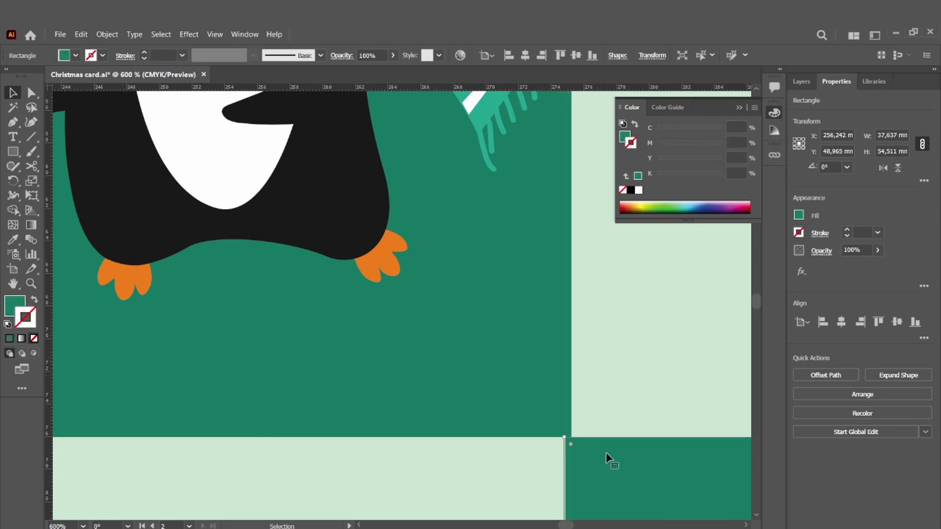
double_click(34, 326)
left_click(897, 292)
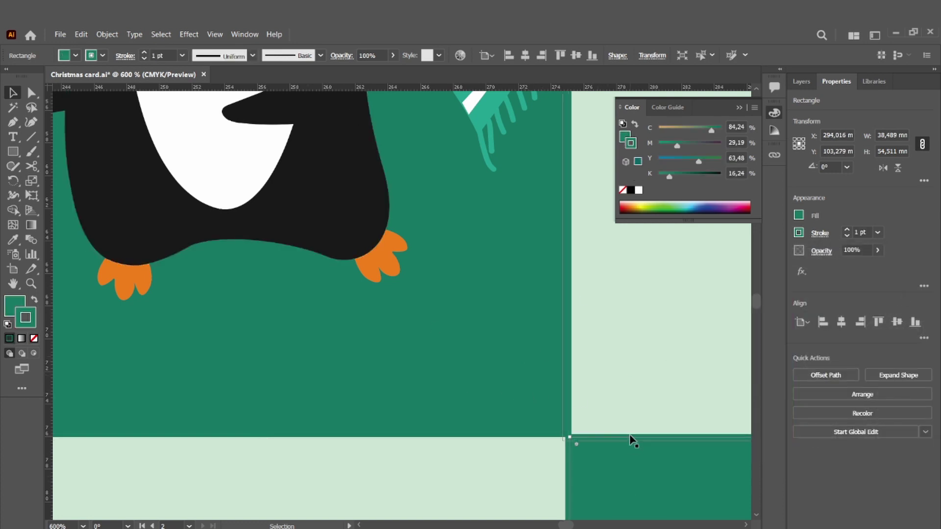
left_click(563, 393)
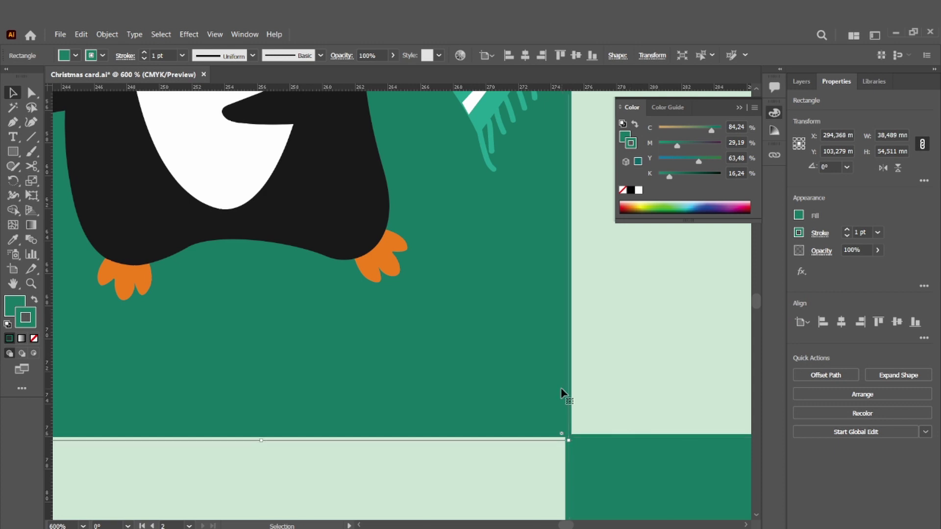
Step: Apply the matching 1 pt green stroke to the third panel of the upper row
key("ctrl+minus")
key("ctrl+minus")
key("ctrl+minus")
scroll(505, 387, "right", 5)
scroll(392, 377, "down", 1)
left_click(445, 373)
double_click(29, 321)
left_click(898, 292)
scroll(460, 120, "up", 3)
left_click(452, 143)
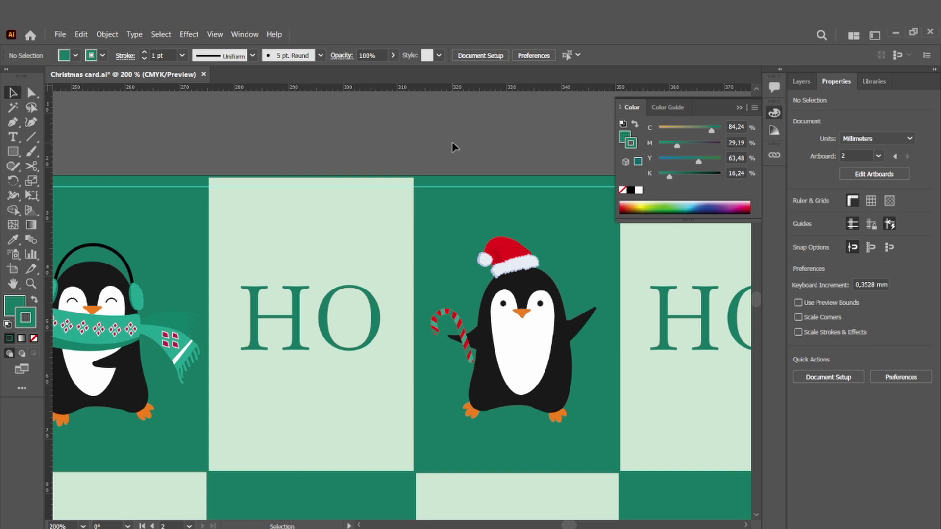
Step: Check the 1 pt strokes of the lower row's fourth panel and the upper row's green panels, and review the whole card
left_click(642, 485)
scroll(656, 428, "down", 3)
scroll(665, 375, "down", 1)
left_click(598, 307)
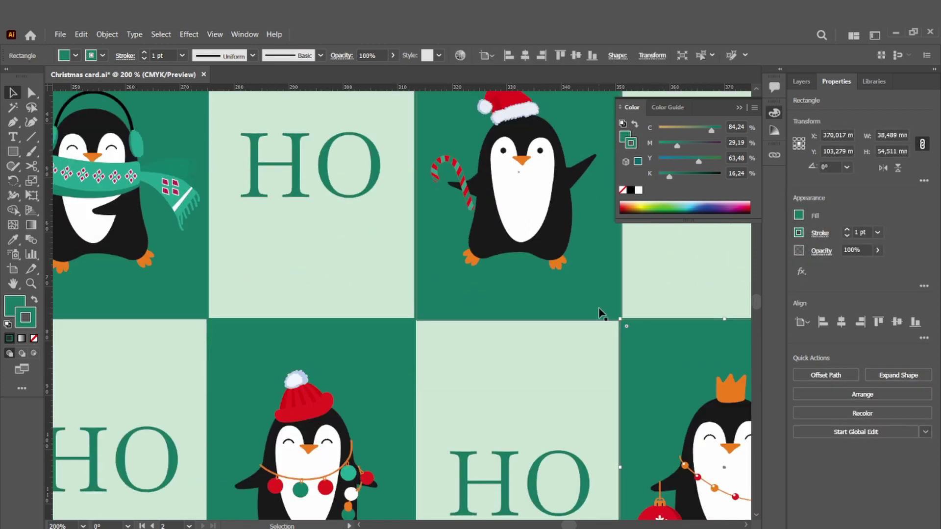
left_click(313, 294, "shift")
left_click(163, 300, "shift")
scroll(163, 299, "up", 2)
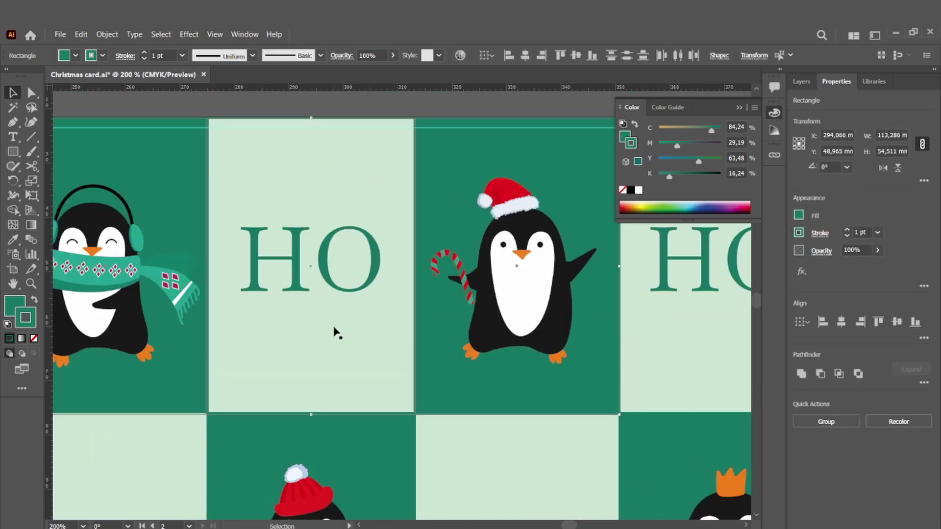
left_click(341, 98)
key("ctrl+minus")
key("ctrl+minus")
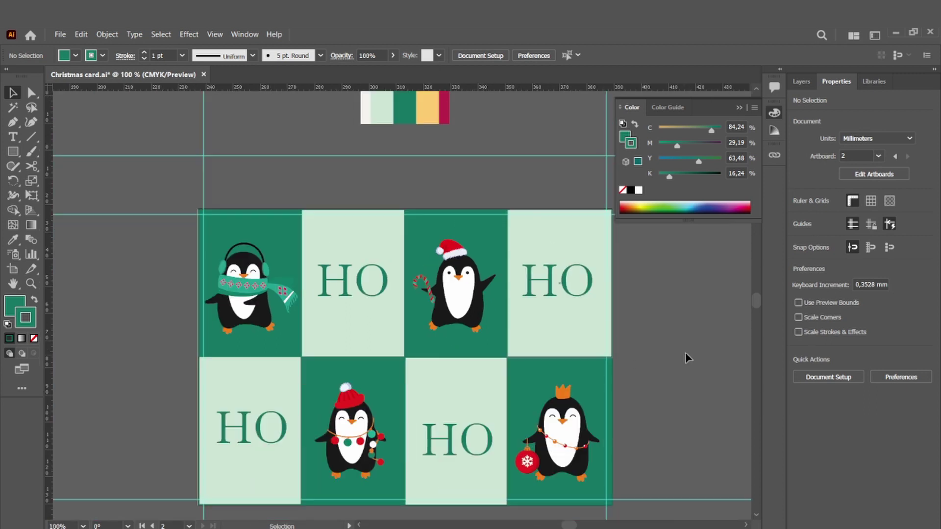
scroll(684, 345, "down", 1)
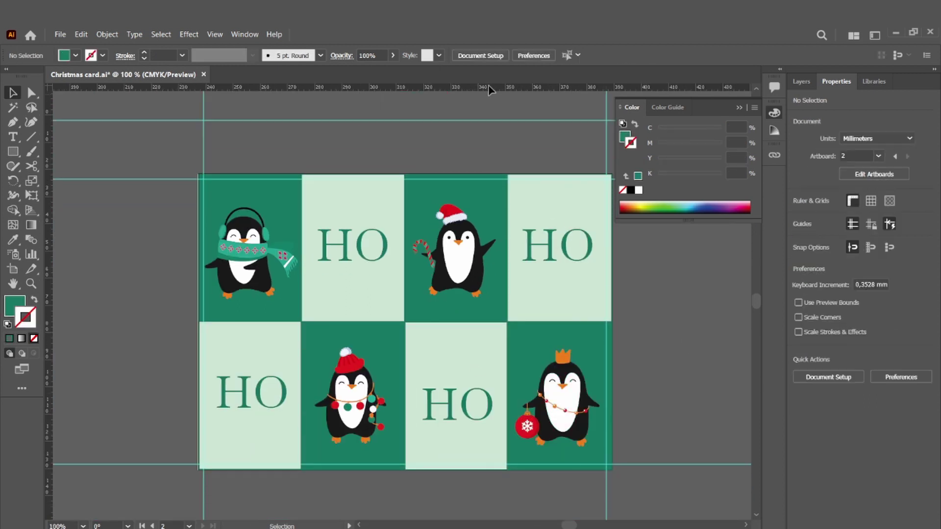
Step: Draw a rectangle about 29 × 38 mm around the red-hat penguin, with a 1 pt black stroke and no fill
key("m")
left_click_drag(311, 343, 391, 446)
left_click(103, 56)
left_click(34, 76)
left_click(75, 55)
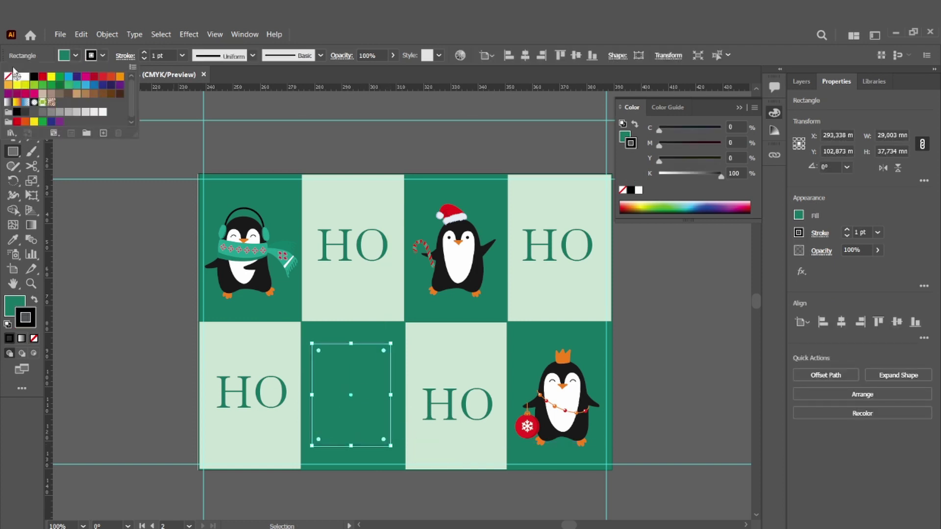
left_click(7, 77)
Step: Lower the rectangle's upper edge to the top of the red-hat penguin, making it about 37 mm high
key("ctrl+plus")
key("ctrl+plus")
key("ctrl+plus")
left_click_drag(402, 147, 532, 175)
key("v")
scroll(426, 167, "right", 1)
key("ctrl+z")
left_click(451, 155)
key("ctrl+minus")
key("ctrl+minus")
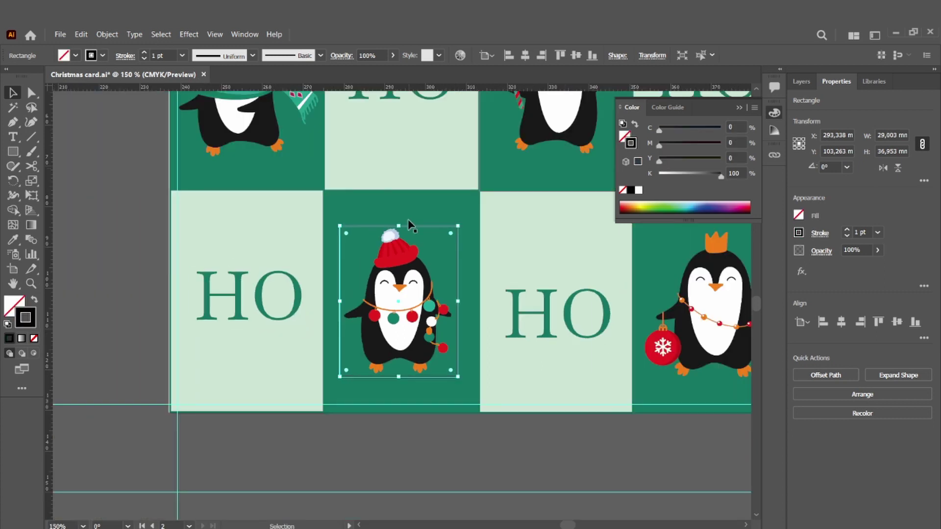
Step: Move the measuring rectangle off the card, then enlarge the red-hat penguin slightly and shift it up and right
left_click_drag(458, 251, 146, 251)
left_click(416, 299)
left_click_drag(398, 228, 398, 222)
left_click_drag(402, 280, 405, 277)
Step: Align the two HO texts in the lower row along their top edges
left_click(524, 314)
left_click(289, 297, "shift")
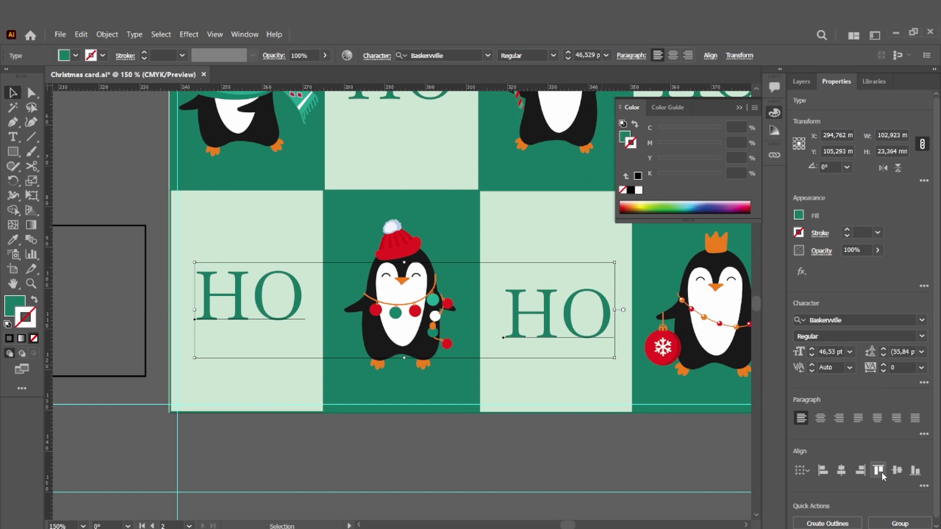
left_click(879, 472)
Step: Enlarge the red-hat penguin slightly downward, then bring the rectangle back around it and fit its height to the penguin
left_click(415, 309)
left_click_drag(399, 369, 399, 376)
left_click(457, 484)
left_click_drag(146, 308, 460, 300)
left_click_drag(402, 371, 404, 379)
Step: Move the measuring rectangle horizontally from the red-hat penguin onto the crowned penguin in the lower row's fourth panel
scroll(402, 373, "right", 3)
left_click_drag(344, 288, 642, 288)
key("ctrl+z")
key("shift+Right")
key("shift+Right")
key("shift+Right")
key("shift+Right")
key("shift+Right")
key("shift+Right")
key("shift+Right")
key("shift+Right")
key("shift+Right")
key("shift+Right")
key("shift+Right")
key("shift+Right")
key("shift+Right")
key("shift+Right")
key("shift+Right")
key("shift+Right")
key("shift+Right")
key("shift+Right")
key("shift+Right")
key("shift+Right")
key("shift+Right")
key("shift+Right")
key("shift+Left")
Step: Scale the crowned penguin to the height of the measuring rectangle, about 38.8 mm, and nudge it left
scroll(337, 276, "right", 2)
left_click(542, 240)
left_click_drag(531, 231, 529, 219)
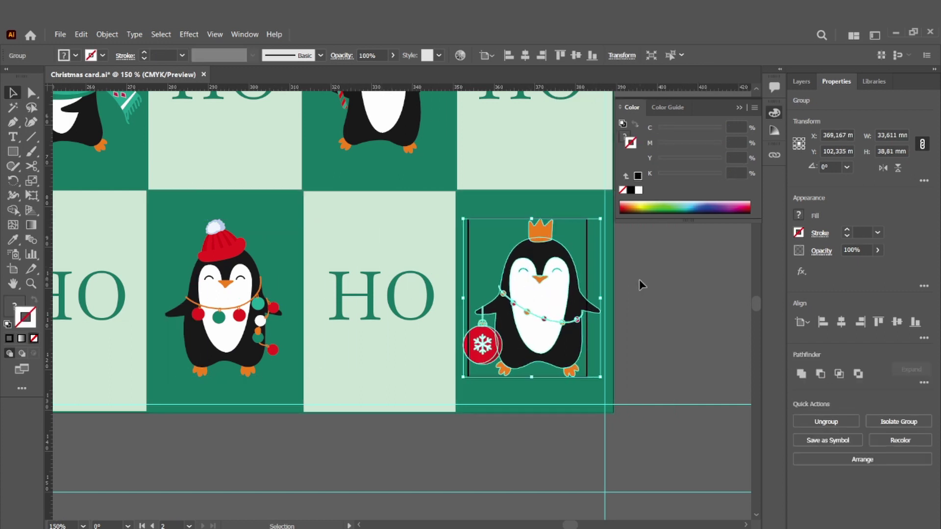
key("Left")
key("Left")
key("Left")
key("Left")
Step: Move the measuring rectangle straight up onto the HO in the upper row's fourth panel
left_click(669, 301)
left_click(582, 220)
key("shift+Up")
key("shift+Up")
key("shift+Up")
key("shift+Up")
key("shift+Up")
key("shift+Up")
key("shift+Up")
key("shift+Up")
key("shift+Up")
key("shift+Up")
key("shift+Up")
key("shift+Up")
key("shift+Up")
Step: Fine-tune the crowned penguin's position and reduce it to about 32.7 × 37.8 mm
left_click_drag(553, 290, 557, 291)
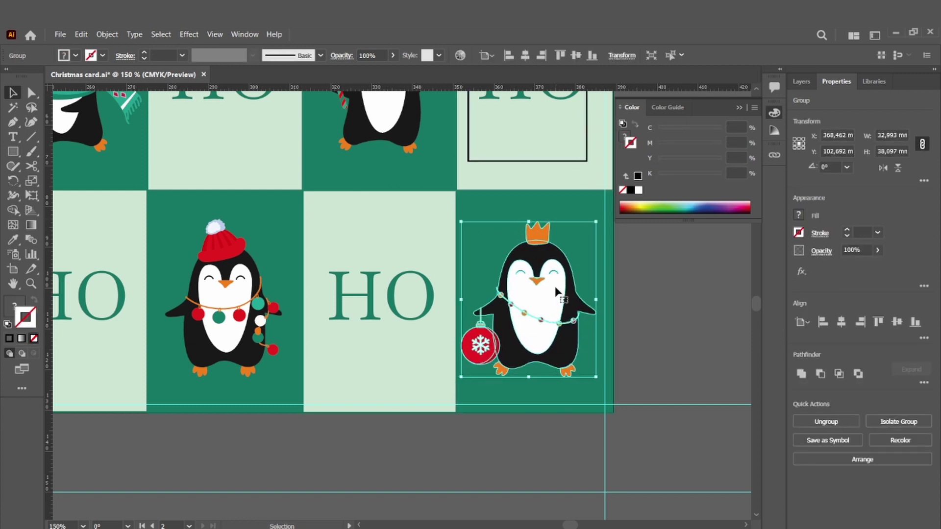
left_click(673, 315)
key("ctrl+1")
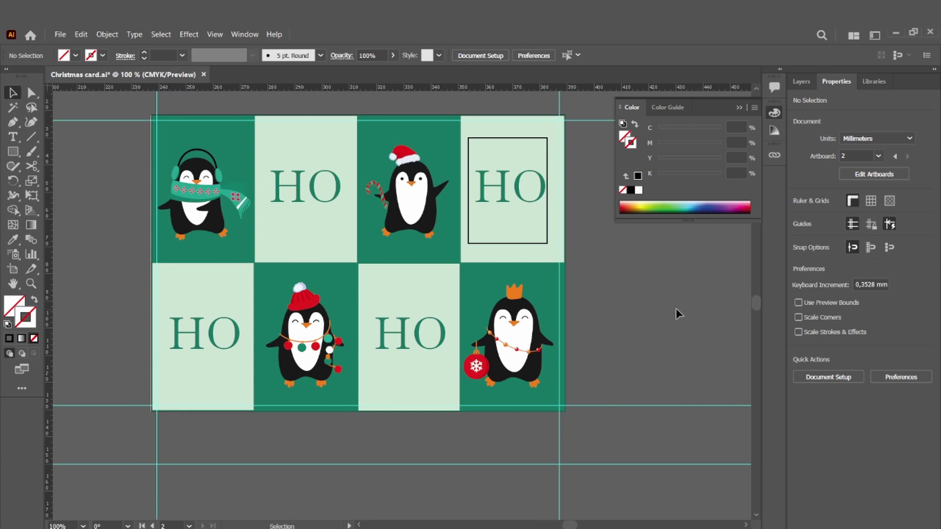
left_click(527, 337)
left_click_drag(509, 388, 510, 387)
left_click(663, 336)
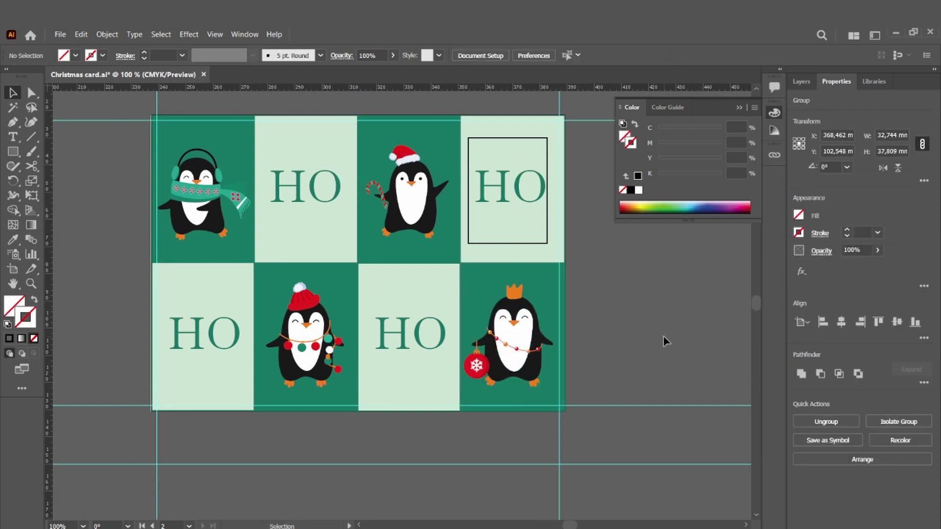
Step: Move the crowned penguin over the red-hat penguin and reduce it to about 31.8 × 36.7 mm to match
left_click_drag(512, 355, 305, 356)
key("ctrl+=")
key("ctrl+=")
left_click_drag(396, 401, 399, 399)
Step: Move the crowned penguin horizontally back into the lower row's fourth panel and nudge it to the panel's centre
key("shift+Right")
key("shift+Right")
key("shift+Right")
key("shift+Right")
key("shift+Right")
key("shift+Right")
key("shift+Right")
key("shift+Right")
key("shift+Right")
key("shift+Right")
key("shift+Right")
key("shift+Right")
key("shift+Right")
key("shift+Right")
key("shift+Right")
key("shift+Right")
key("shift+Right")
key("shift+Right")
key("shift+Right")
key("shift+Right")
scroll(449, 435, "right", 3)
key("Left")
key("Left")
key("ctrl+minus")
key("Left")
key("Left")
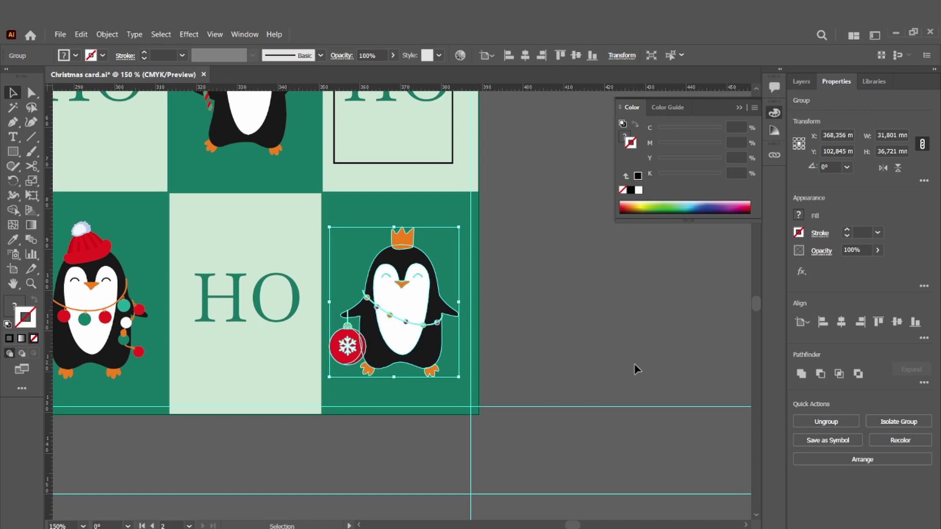
left_click(634, 363)
Step: Delete the black measuring rectangle from the upper row's fourth panel
scroll(668, 385, "up", 3)
scroll(668, 385, "left", 3)
left_click(557, 293)
key("Delete")
scroll(465, 235, "down", 1)
left_click_drag(390, 181, 232, 401)
key("ctrl+z")
Step: Enlarge the Santa-hat penguin in the upper row slightly to about 30.9 × 34.2 mm
scroll(374, 196, "up", 3)
left_click_drag(372, 168, 371, 166)
scroll(704, 327, "left", 4)
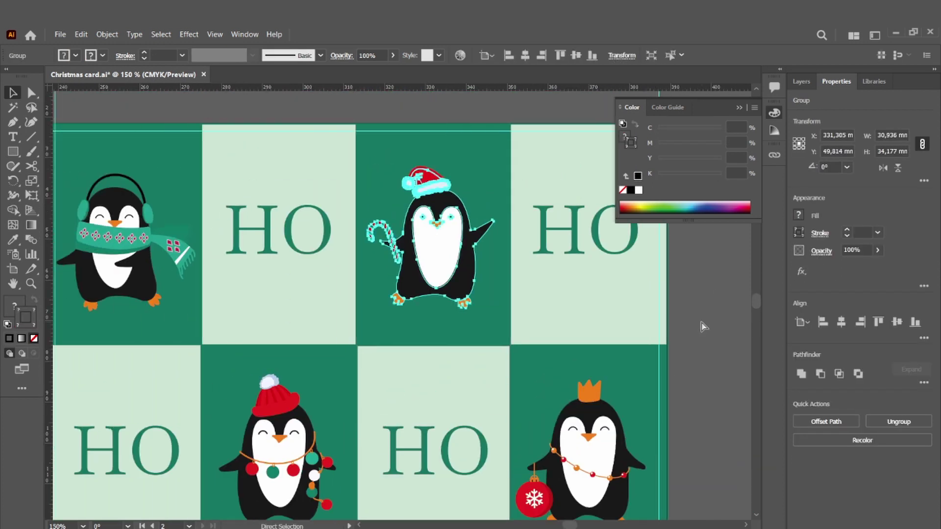
left_click(704, 327)
Step: Enlarge the headphone penguin to about 35.2 × 34.8 mm and nudge it right about 3 mm, letting its scarf overlap the neighbouring panel
scroll(704, 327, "up", 1)
left_click(142, 289)
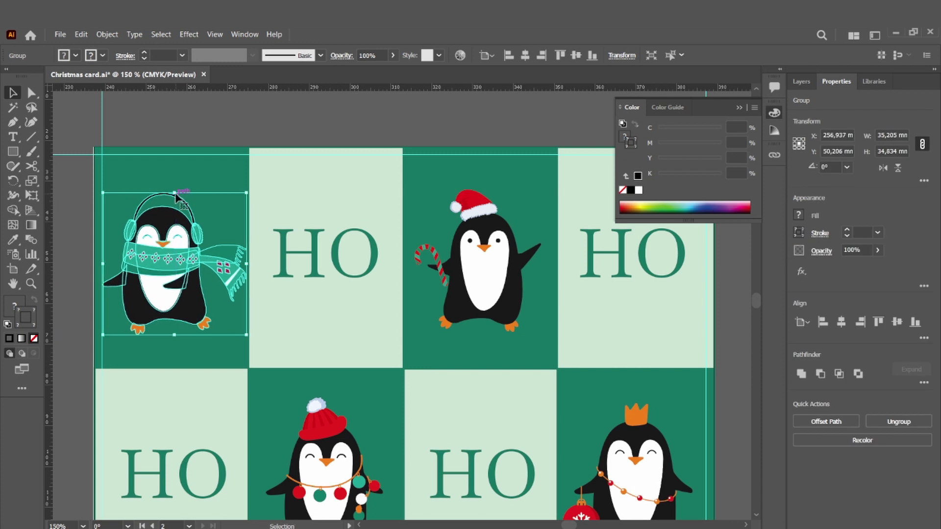
key("Right")
key("Right")
key("Right")
key("Right")
key("Right")
key("Right")
key("Right")
left_click(256, 175)
left_click(195, 272)
key("Right")
key("Right")
left_click(325, 126)
scroll(325, 126, "up", 1)
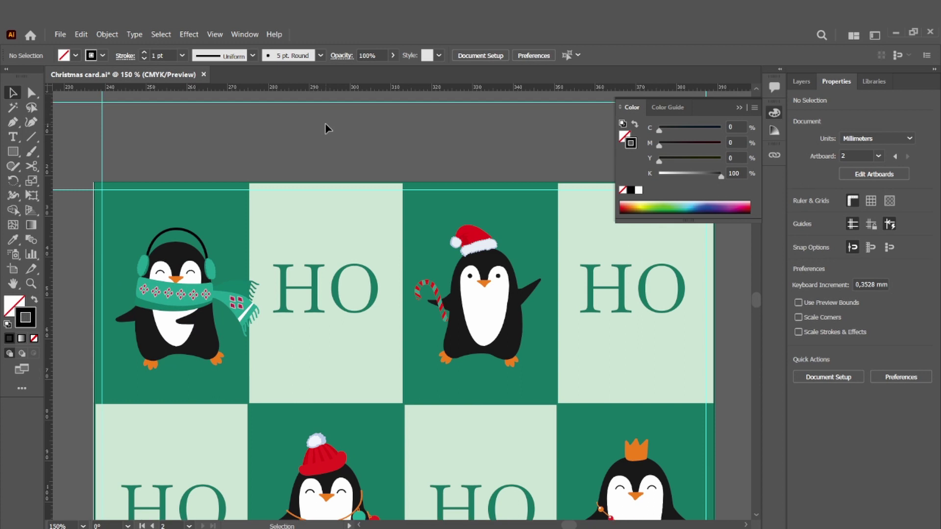
Step: Mask the headphone penguin with a copy of a dark green panel placed over its panel, trimming the scarf at the panel's edge
key("ctrl+minus")
scroll(363, 123, "down", 2)
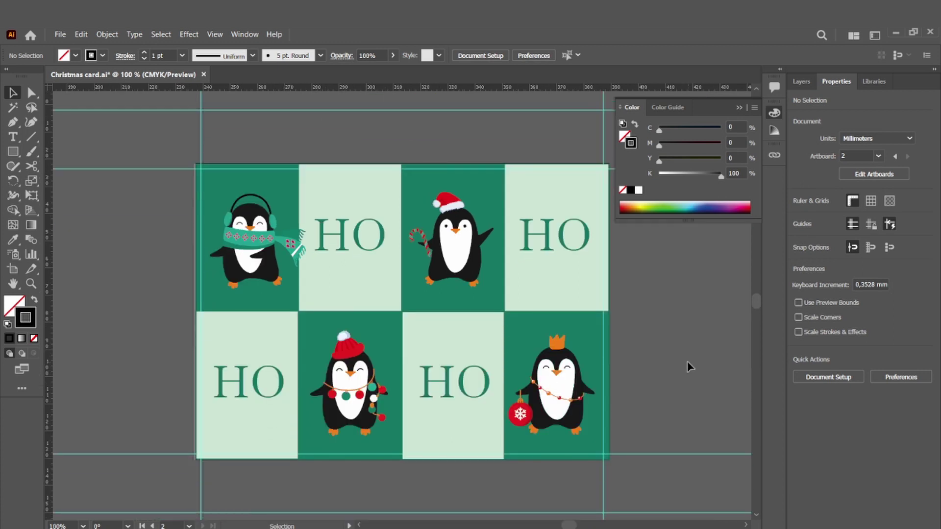
left_click(259, 299)
key("ctrl+c")
key("ctrl+v")
left_click_drag(409, 301, 253, 232)
left_click_drag(888, 217, 881, 119)
left_click_drag(274, 241, 275, 243)
right_click(290, 245)
left_click(337, 348)
left_click(735, 289)
scroll(735, 289, "up", 1)
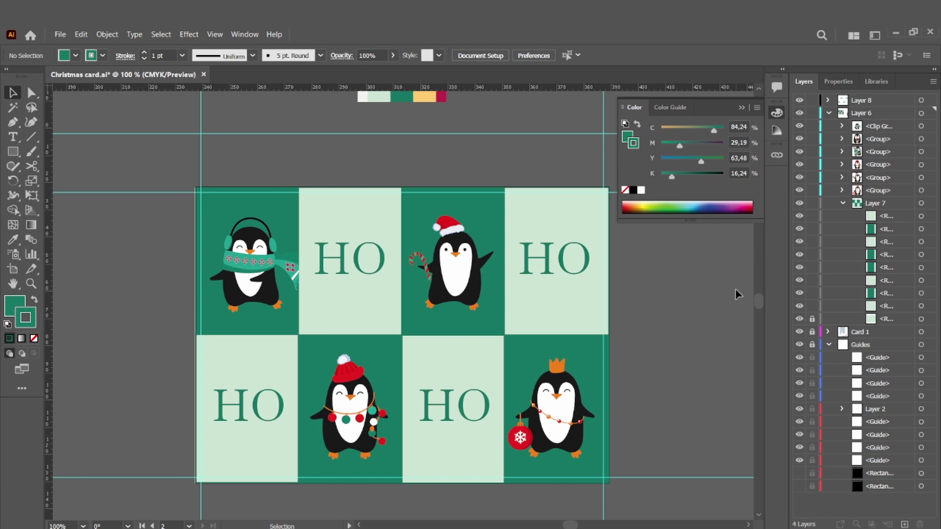
Step: Preview the second card in Trim View to check the finished layout without guides, and return to the normal view
left_click(215, 34)
left_click(250, 82)
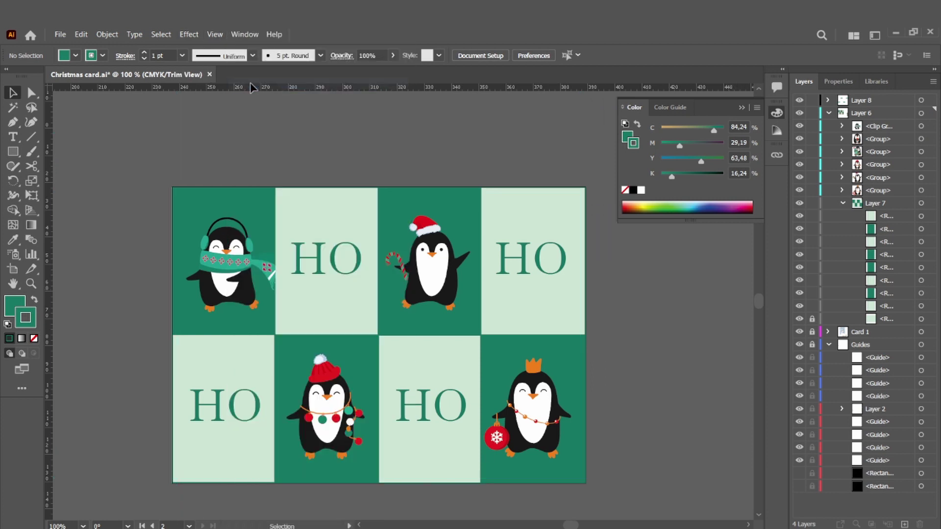
key("ctrl+minus")
key("ctrl+plus")
left_click(215, 35)
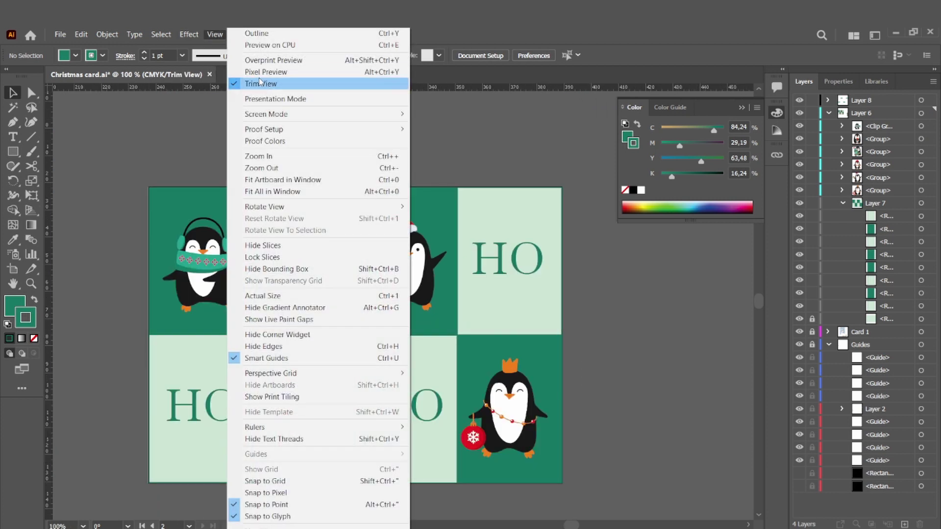
left_click(250, 84)
Step: Isolate the Santa-hat penguin and recolour the hat's red inner shape with the crimson from the palette above the card
double_click(401, 223)
scroll(402, 220, "up", 3)
key("i")
left_click(395, 192)
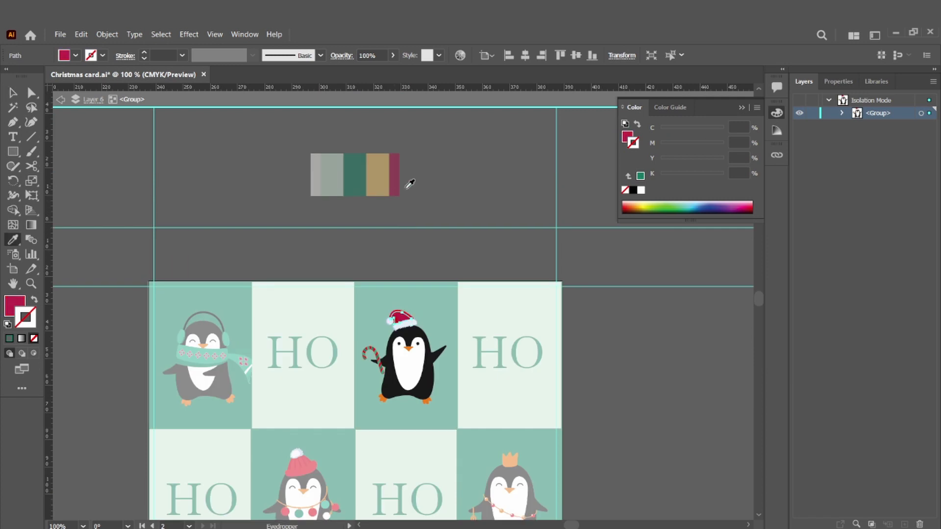
key("v")
double_click(420, 315)
double_click(406, 320)
left_click(406, 319)
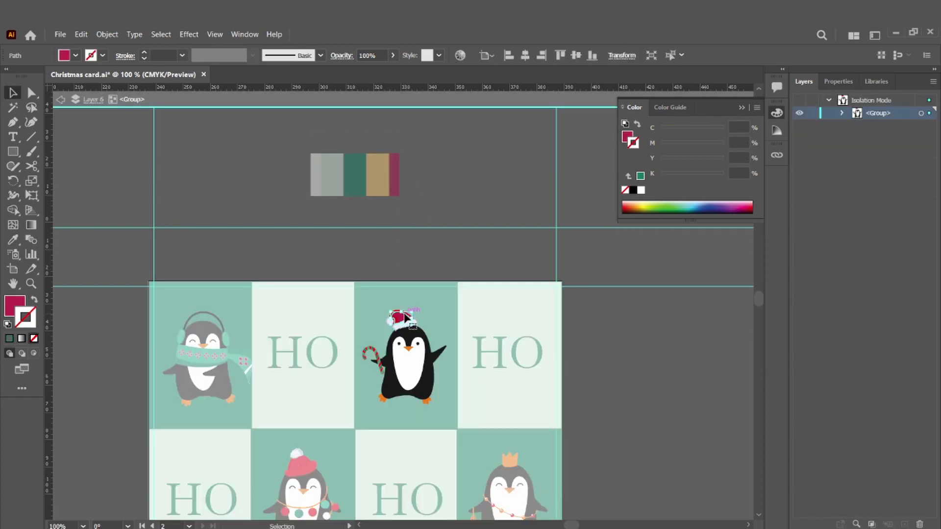
key("ctrl+plus")
key("ctrl+plus")
key("ctrl+plus")
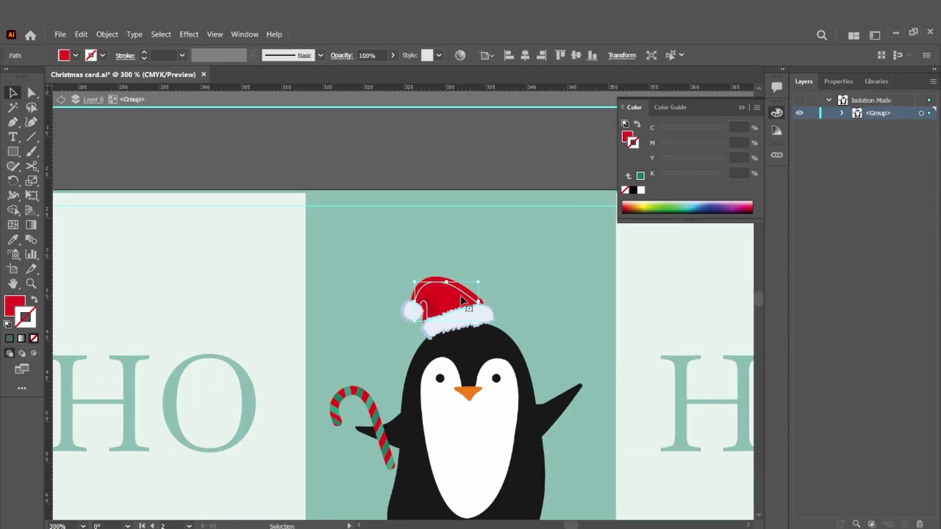
scroll(461, 300, "up", 5)
key("i")
left_click(431, 141)
scroll(431, 140, "down", 3)
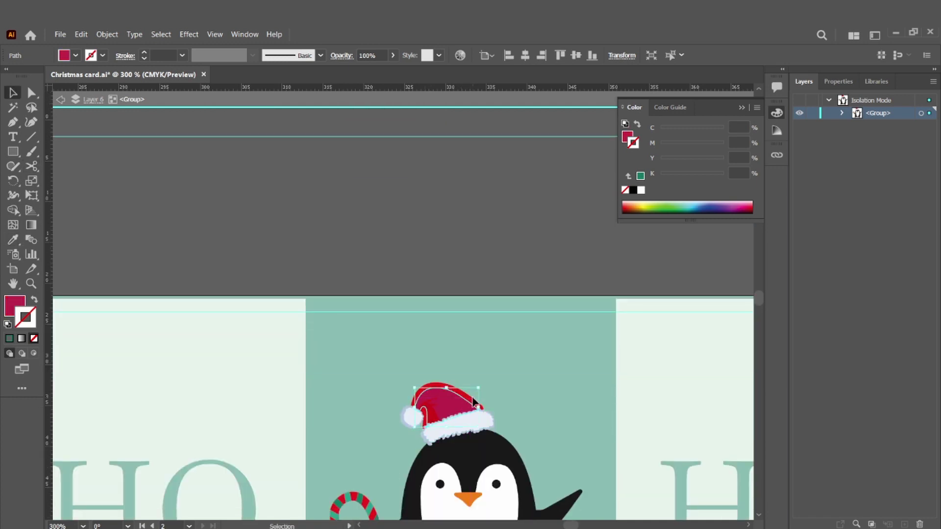
Step: Recolour the fold shape on the Santa hat, next to its pompom, with the hat's crimson
double_click(473, 398)
double_click(469, 398)
double_click(469, 398)
double_click(469, 398)
key("Escape")
left_click(813, 204)
double_click(457, 397)
double_click(458, 391)
left_click(455, 392)
key("Escape")
left_click(426, 424)
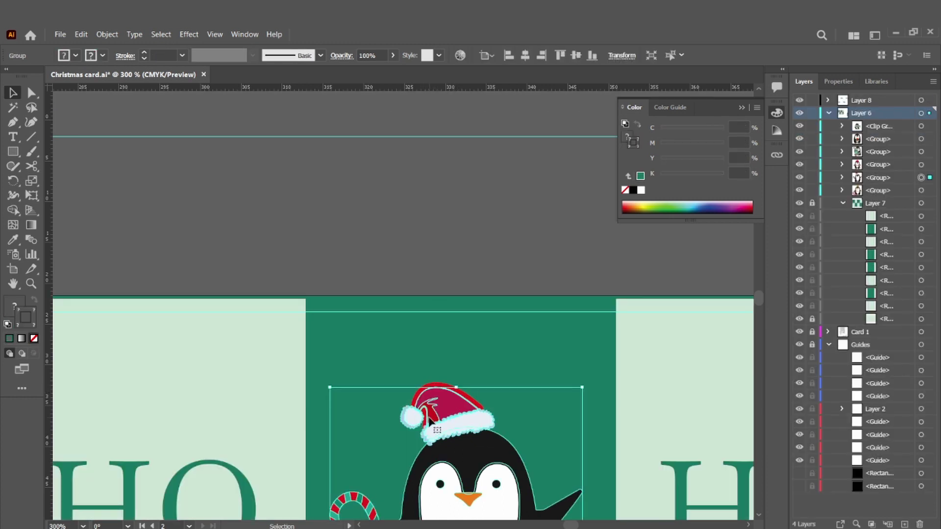
double_click(430, 420)
scroll(431, 414, "up", 5)
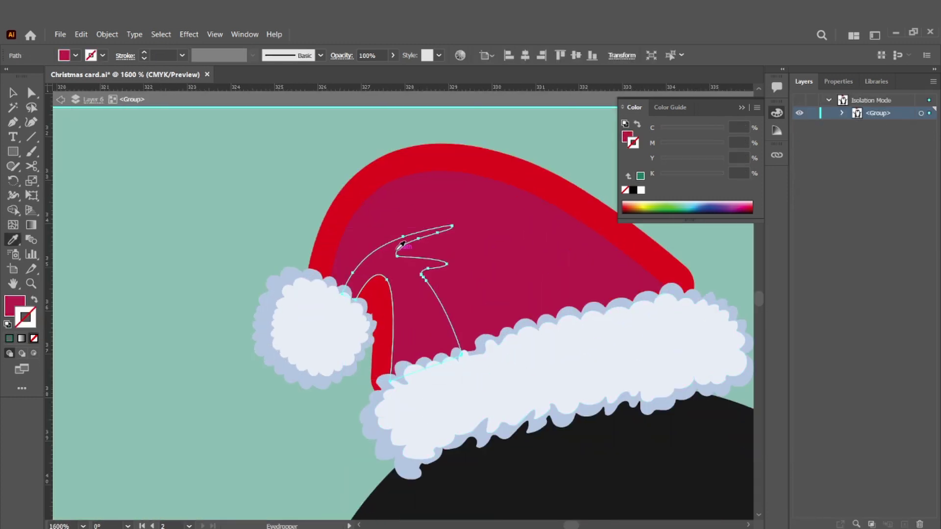
Step: Recolour the fill of the Santa hat's two outlined underlying red shapes with the hat's crimson
key("v")
key("Escape")
double_click(351, 258)
left_click(338, 250)
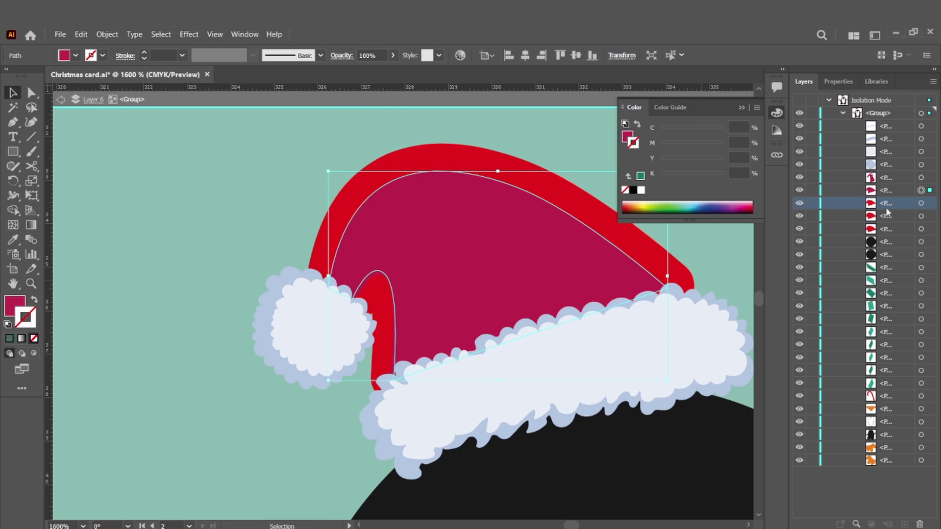
left_click(923, 215)
left_click(922, 229, "shift")
key("i")
left_click(489, 201)
key("ctrl+z")
left_click(521, 204)
Step: Give the underlying Santa hat shapes a stroke in the same crimson as their fill
double_click(15, 305)
left_click(904, 312)
double_click(26, 318)
key("ctrl+v")
left_click(917, 293)
left_click(144, 52)
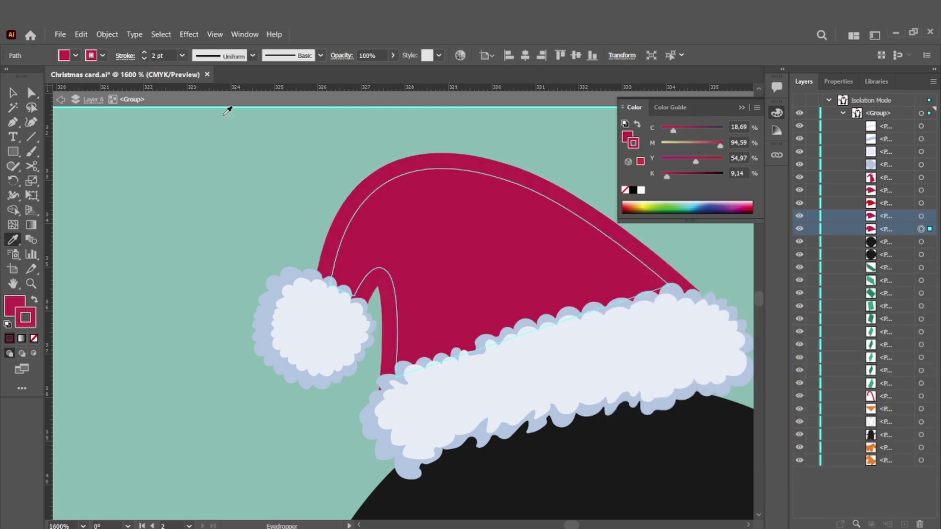
Step: Darken the Santa hat's fold shape to a deeper crimson of C 25.19, M 98.46, Y 56.14, K 21.98
key("v")
left_click(466, 259)
left_click(929, 178)
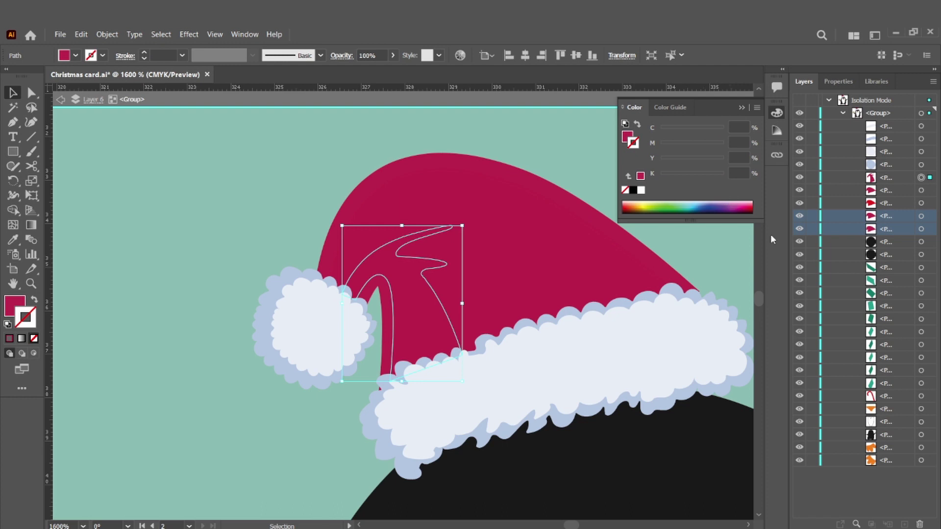
double_click(15, 308)
left_click(744, 346)
left_click(900, 293)
double_click(491, 153)
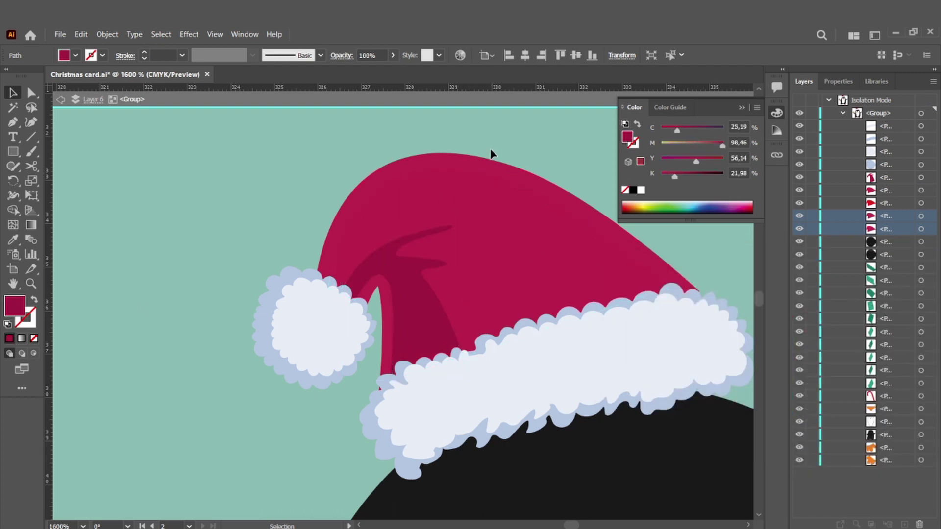
Step: Recolour the red base of the Santa-hat penguin's candy cane with the crimson and leave isolation mode
key("ctrl+minus")
key("ctrl+minus")
key("ctrl+minus")
key("ctrl+minus")
scroll(472, 319, "down", 4)
left_click(381, 280)
double_click(324, 343)
left_click(318, 334)
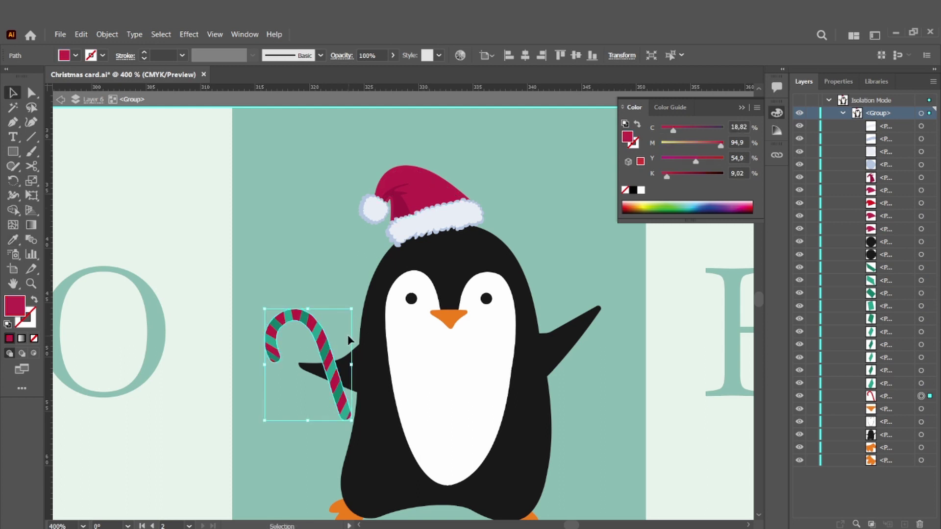
double_click(605, 290)
left_click(326, 356)
scroll(355, 334, "up", 2)
left_click(378, 196)
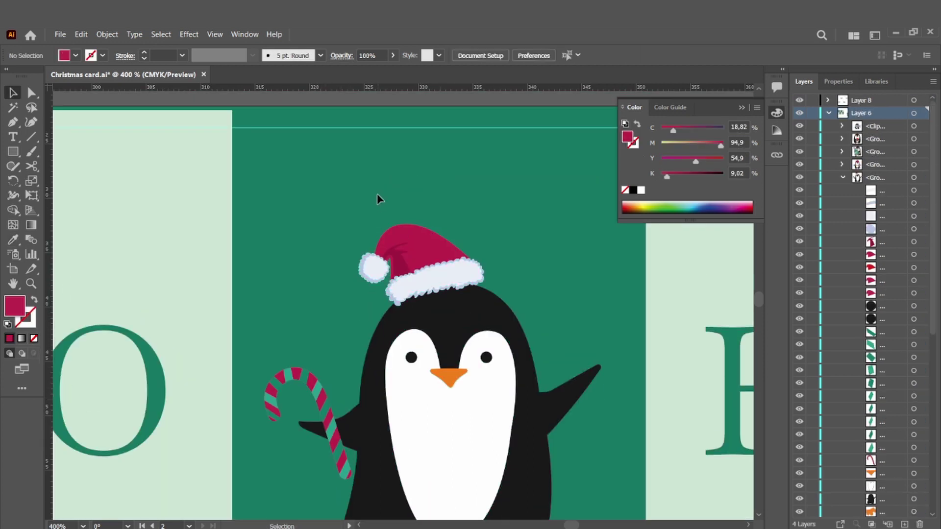
Step: Recolour alternate green stripes of the candy cane with the palette's yellow (C 0, M 23.92, Y 63.53, K 0)
double_click(327, 415)
left_click(276, 415, "shift")
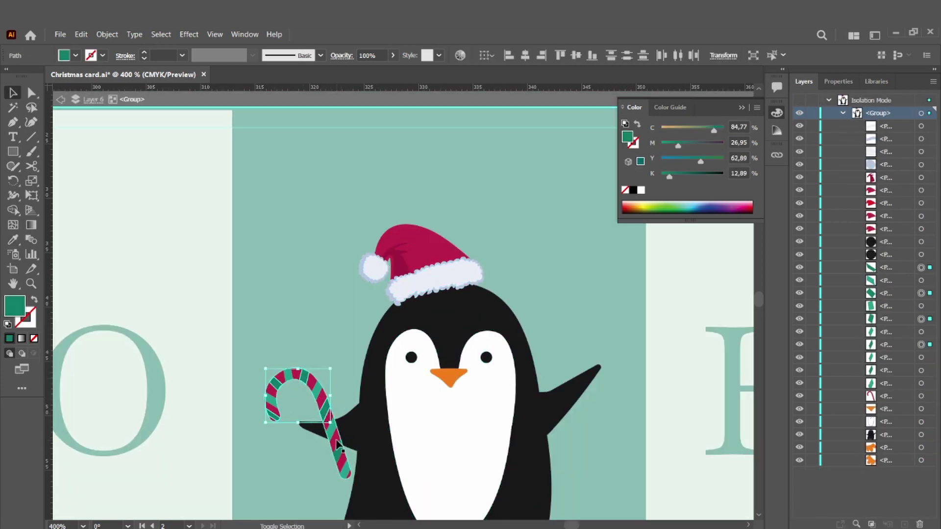
key("ctrl+minus")
key("ctrl+minus")
key("ctrl+minus")
scroll(422, 366, "up", 4)
key("i")
left_click(412, 167)
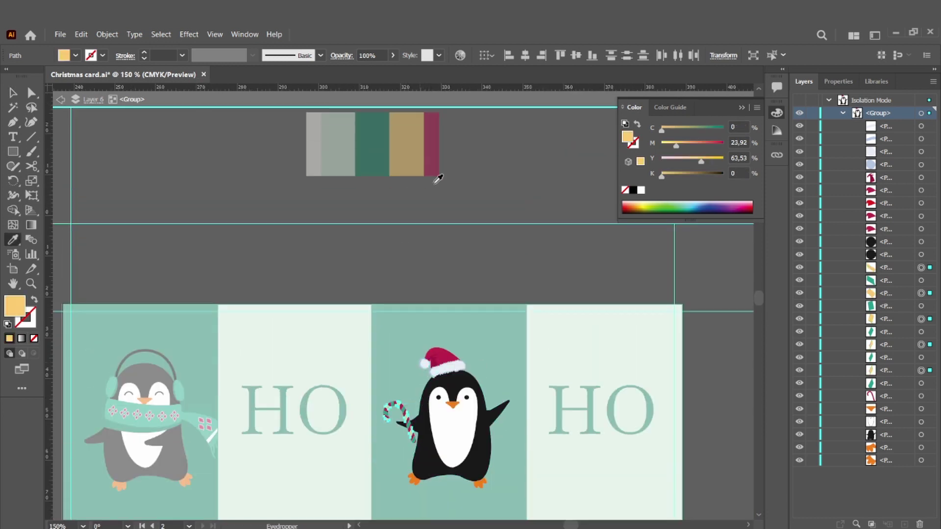
double_click(452, 273)
scroll(454, 276, "down", 1)
scroll(452, 277, "down", 4)
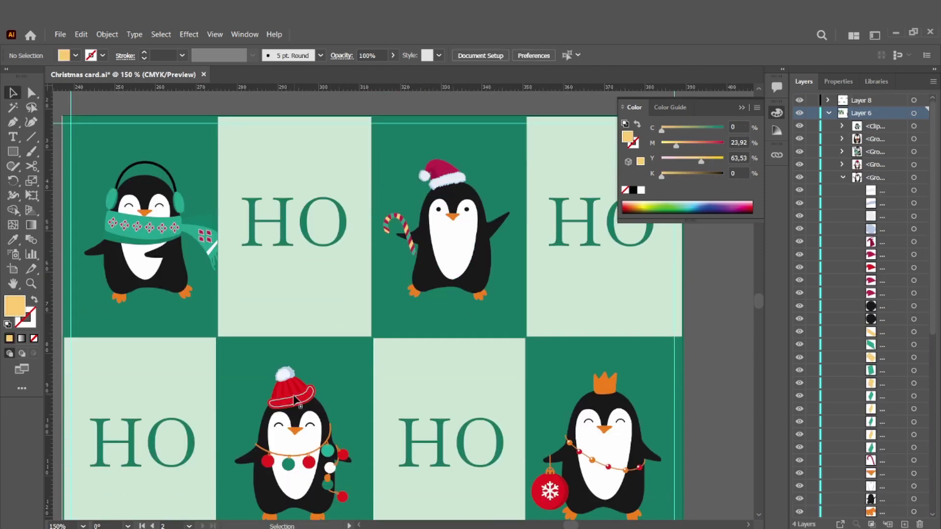
Step: Recolour the fill and stroke of the beanie's brim on the lower row's penguin with the Santa hat's crimson
left_click(299, 400)
double_click(300, 403)
key("i")
left_click(452, 166)
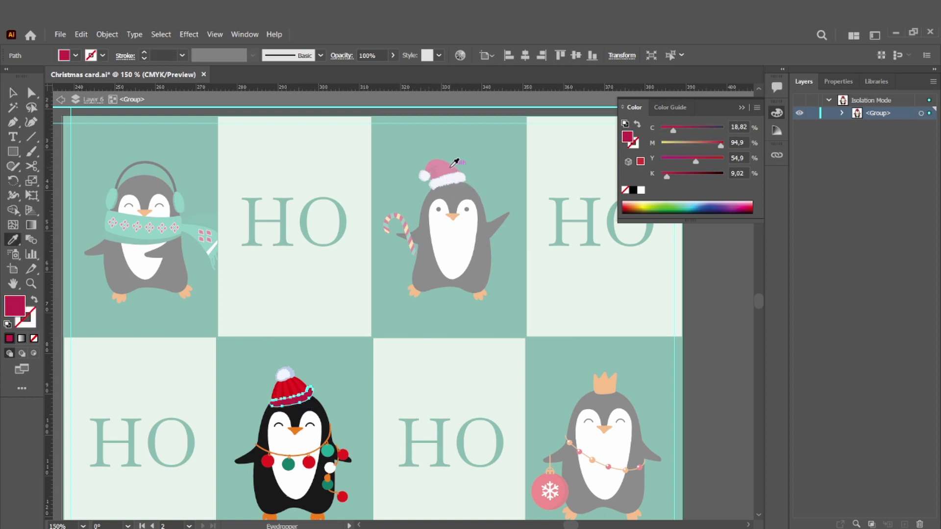
double_click(24, 319)
left_click(899, 292)
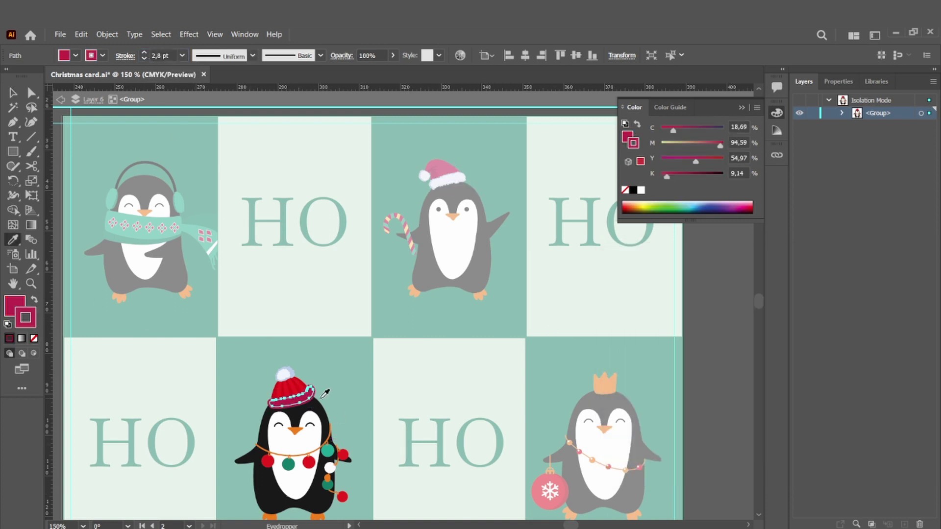
Step: Recolour the red baubles on the beanie penguin's garland with the same crimson
left_click(268, 462)
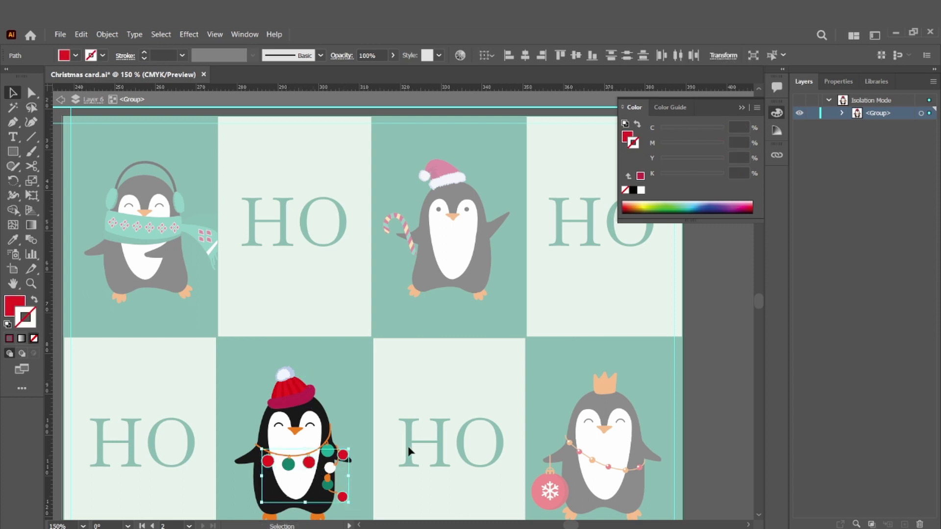
scroll(471, 250, "down", 1)
key("v")
Step: Recolour the beanie's lighter red ribs with the brim's crimson and no stroke
left_click(285, 356)
key("ctrl+plus")
key("ctrl+plus")
key("ctrl+plus")
key("ctrl+plus")
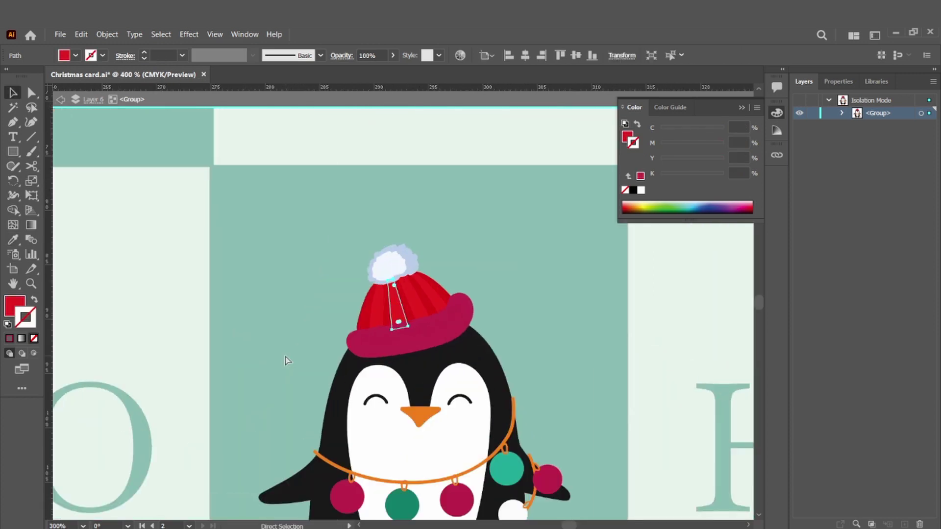
left_click(447, 312, "shift")
key("i")
left_click(418, 362)
key("ctrl+z")
left_click(417, 354)
left_click(102, 55)
left_click(7, 77)
key("v")
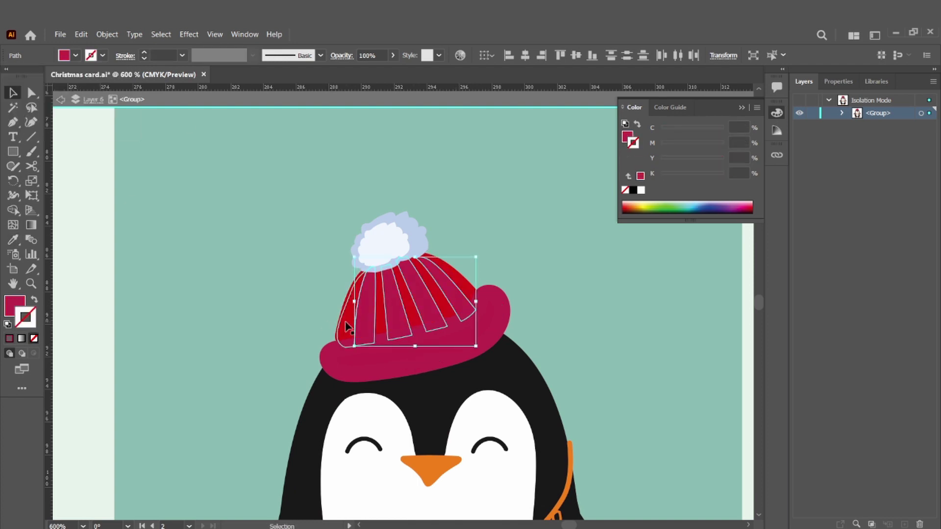
Step: Recolour the beanie's remaining red ribs and edge strip with a darker crimson of C 25.98, M 98.21, Y 54.61, K 24.22
left_click(350, 300)
left_click(381, 301, "shift")
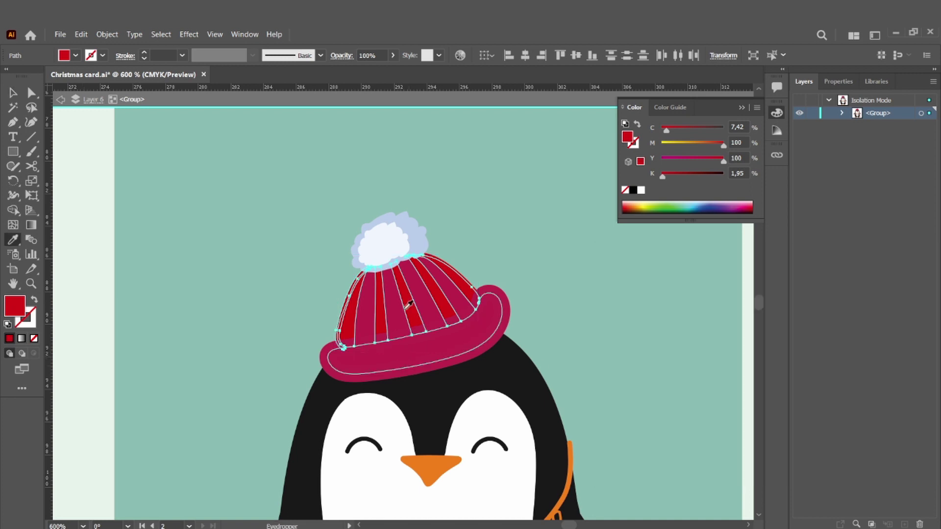
left_click(409, 305)
double_click(15, 306)
left_click(886, 300)
key("v")
left_click(467, 282)
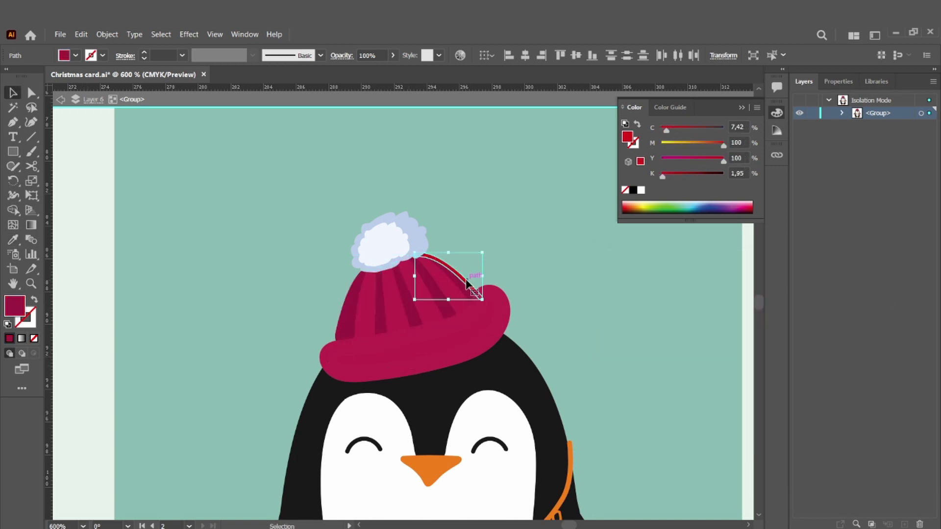
key("v")
left_click(533, 267)
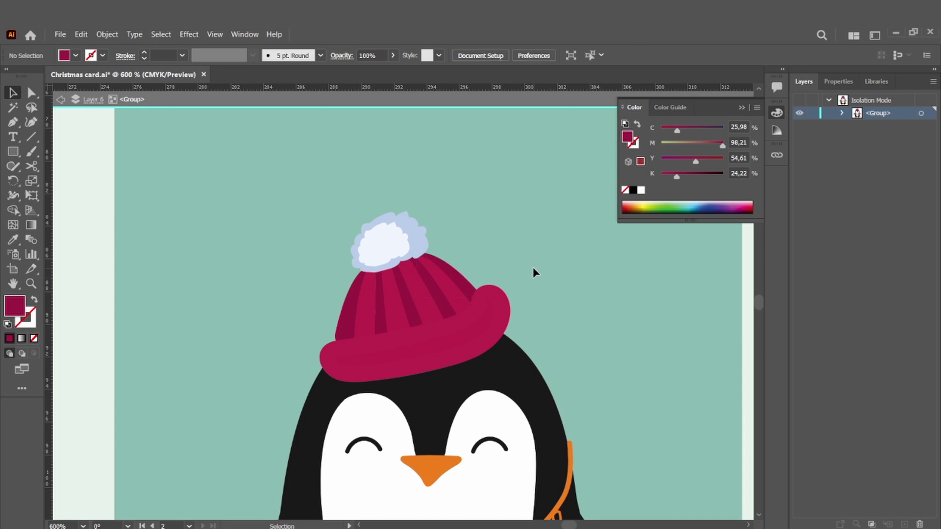
Step: Isolate the crowned penguin and recolour its orange crown with the palette's yellow (C 0, M 23.92, Y 63.53, K 0)
key("ctrl+minus")
key("ctrl+minus")
key("ctrl+minus")
key("ctrl+minus")
scroll(535, 272, "right", 2)
key("Escape")
scroll(614, 334, "up", 1)
scroll(616, 339, "up", 2)
double_click(601, 370)
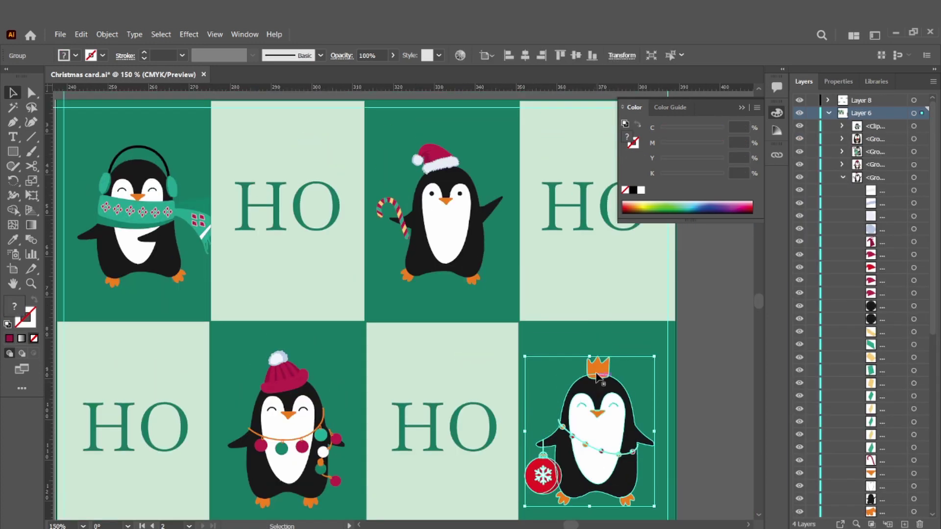
left_click(600, 369)
scroll(588, 374, "up", 11)
key("i")
left_click(399, 215)
scroll(431, 245, "down", 9)
scroll(580, 387, "down", 3)
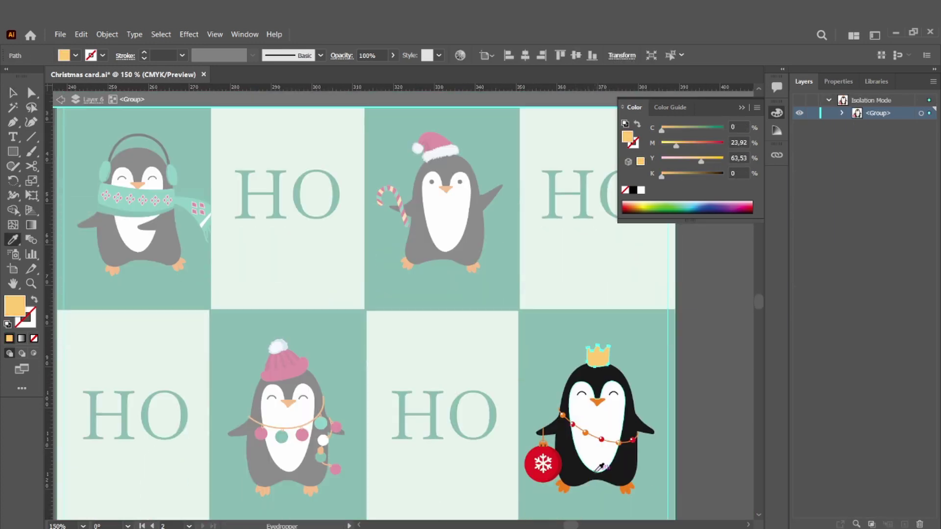
Step: Recolour the crowned penguin's red snowflake ornament with the beanie's crimson and its edge shading with the ribs' darker crimson
left_click(544, 460, "ctrl")
left_click(561, 468)
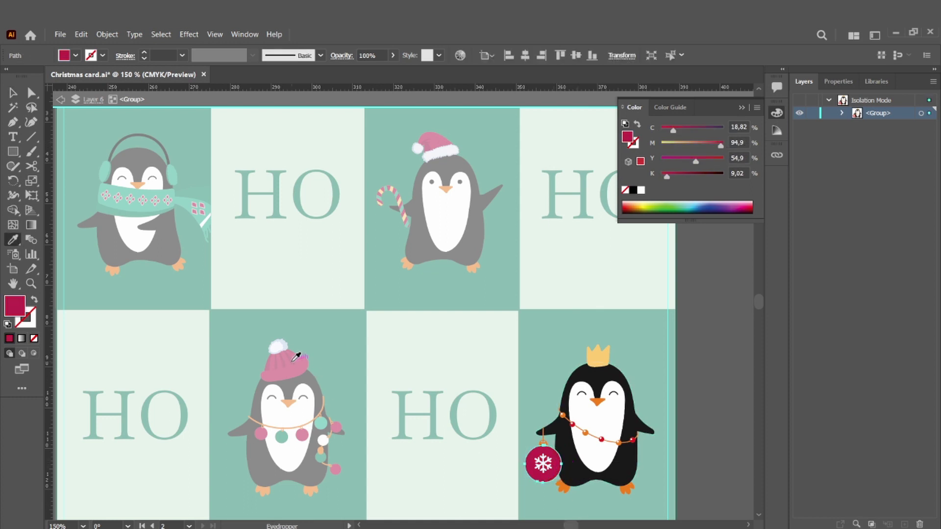
key("ctrl+plus")
key("ctrl+plus")
key("ctrl+plus")
scroll(702, 323, "up", 10)
scroll(702, 323, "down", 6)
scroll(693, 361, "left", 8)
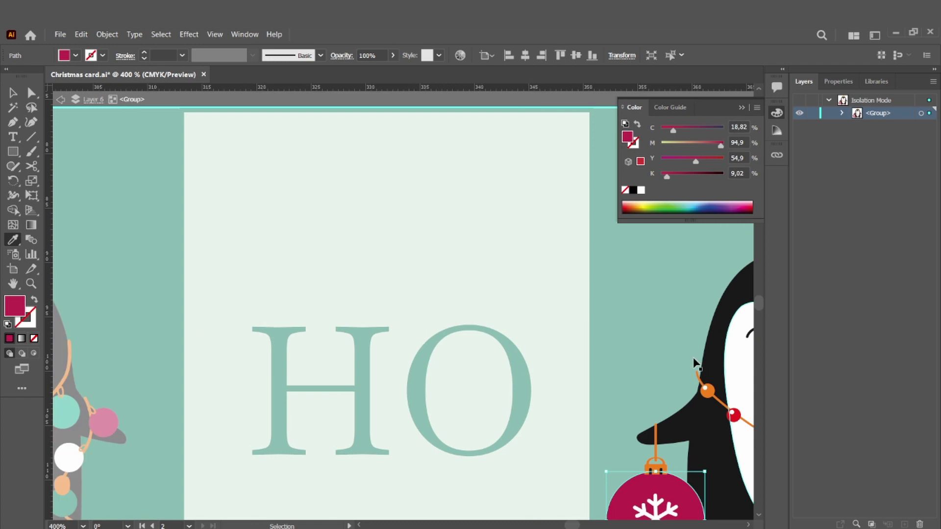
left_click(129, 244)
scroll(323, 235, "right", 6)
scroll(556, 299, "down", 2)
key("v")
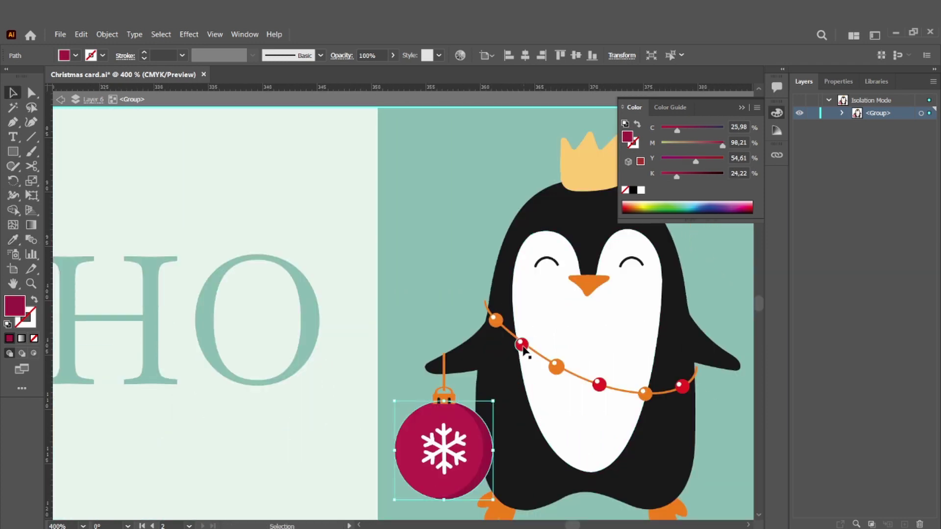
Step: Recolour the red beads on the crowned penguin's garland with the snowflake ornament's crimson
left_click(522, 346)
left_click(599, 385, "shift")
key("i")
left_click(477, 435)
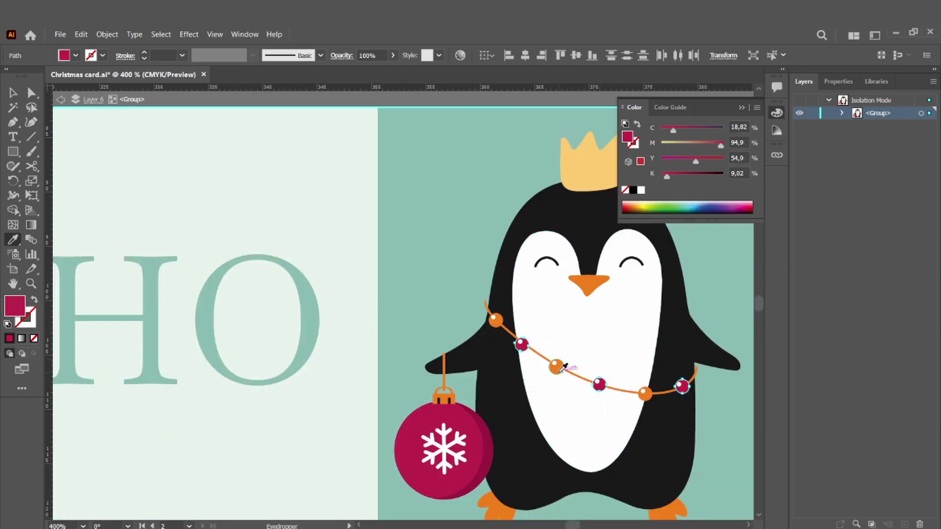
Step: Recolour the crowned penguin's garland string and its orange beads with the crown's yellow
left_click(496, 322)
left_click(664, 394, "shift")
scroll(594, 337, "up", 1)
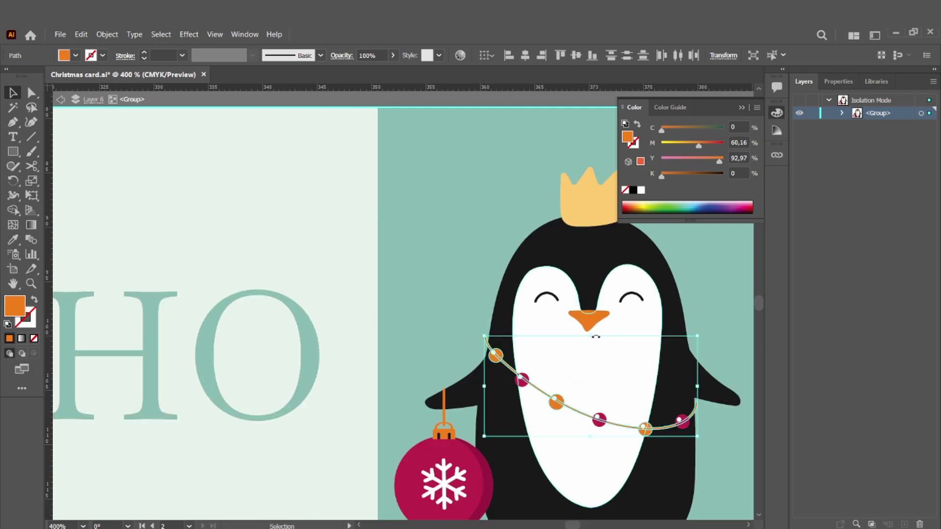
key("i")
left_click(577, 210)
key("v")
left_click(479, 183)
Step: Recolour the snowflake ornament's cap and hanging string with the crown's yellow and exit the penguin's isolation
left_click(446, 430)
left_click(447, 407, "shift")
key("i")
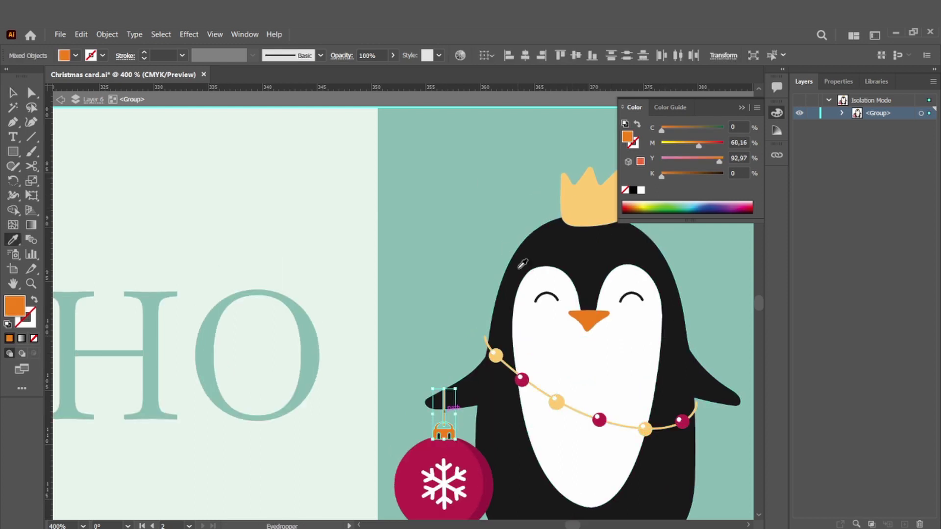
left_click(572, 212)
scroll(403, 250, "down", 3)
key("v")
double_click(455, 483)
key("ctrl+minus")
key("ctrl+minus")
scroll(453, 486, "left", 2)
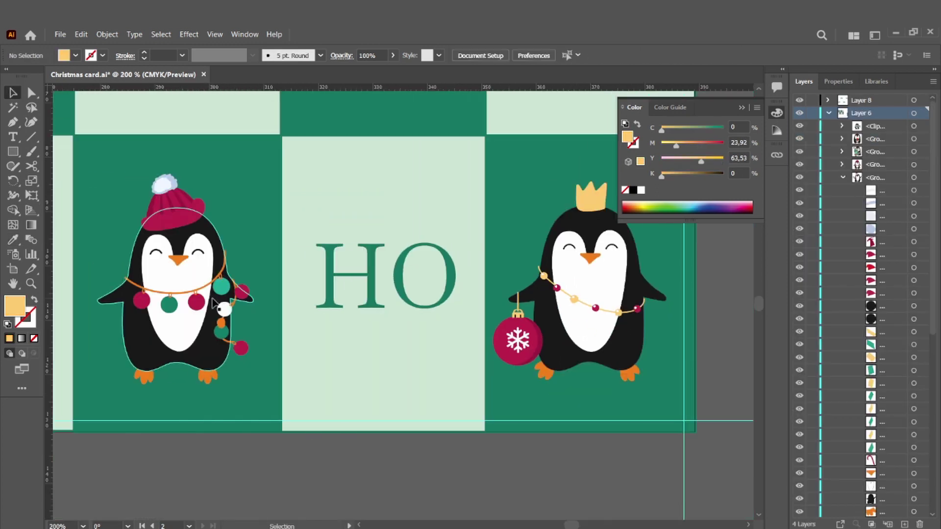
Step: Isolate the beanie penguin and recolour its garland string and bauble loops with the yellow of the snowflake ornament's cap
double_click(198, 297)
left_click(197, 297)
key("ctrl+minus")
key("ctrl+plus")
key("ctrl+plus")
key("ctrl+plus")
left_click(337, 341, "shift")
left_click(389, 348, "shift")
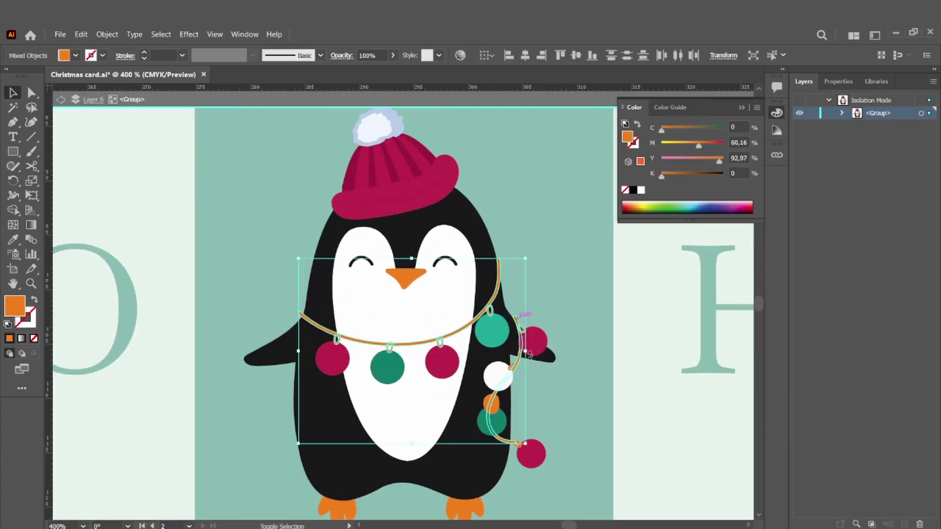
left_click(504, 404, "shift")
scroll(444, 325, "right", 10)
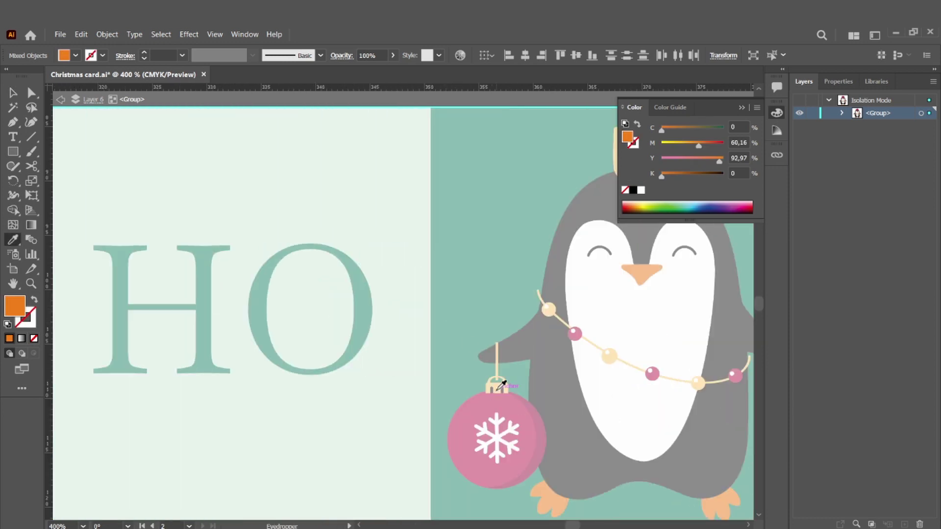
left_click(502, 384)
scroll(539, 392, "left", 6)
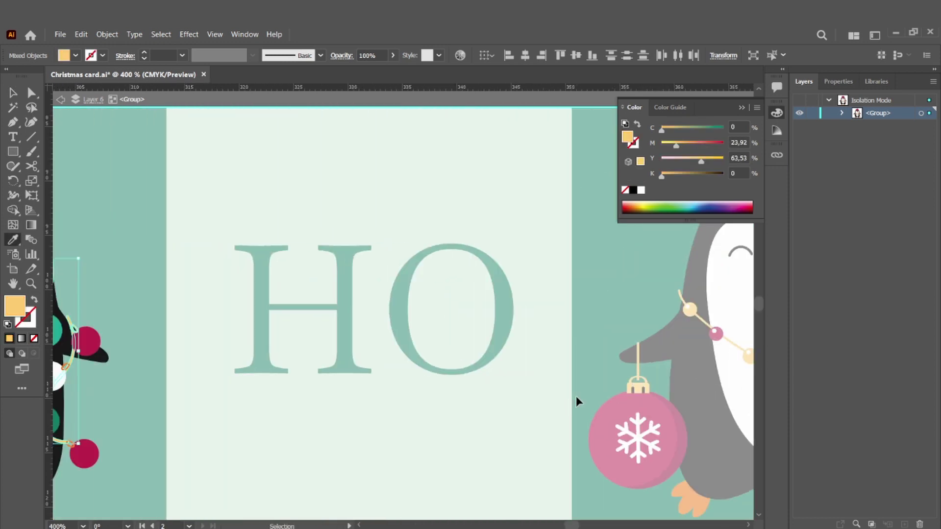
key("v")
Step: Recolour the beanie penguin's remaining orange garland pieces, including the lower string, loops and small oval, with the palette's yellow
left_click(273, 365)
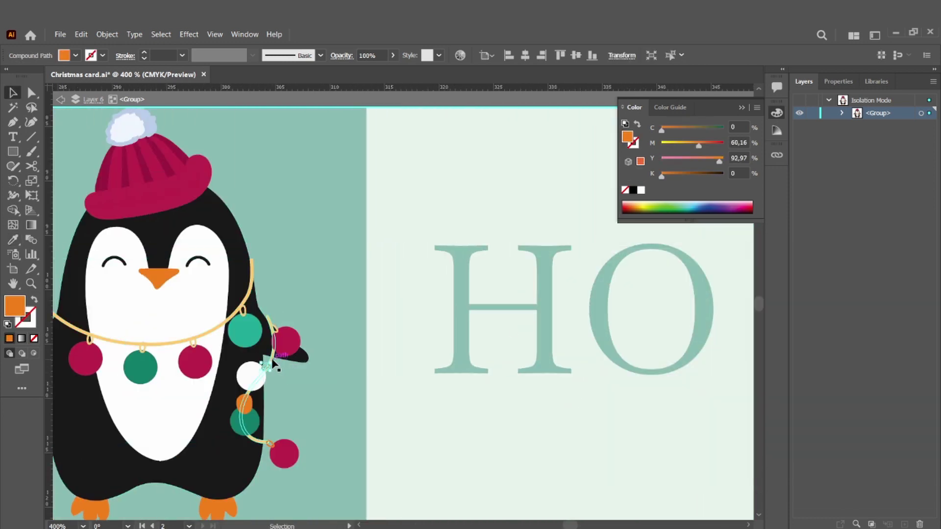
left_click(277, 443)
left_click(272, 361)
key("v")
left_click(245, 408)
double_click(26, 318)
key("ctrl+v")
key("Return")
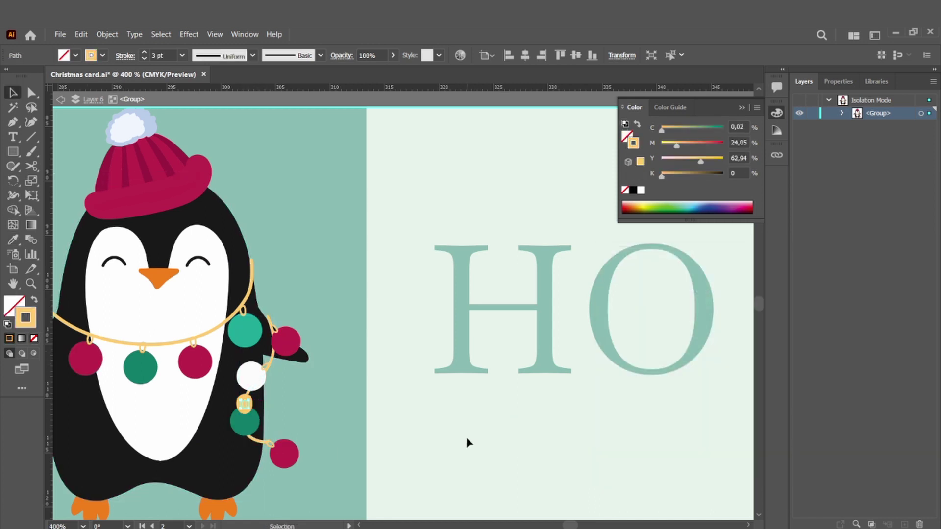
key("a")
left_click(466, 439)
left_click(266, 369)
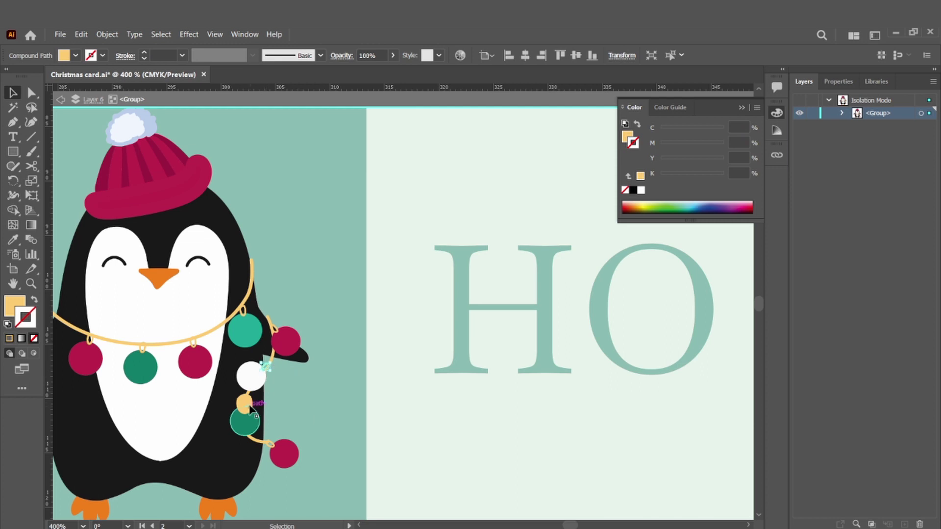
Step: Recolour the garland's white bauble with the neighbouring bauble's dark green and exit the beanie penguin's isolation
left_click(249, 382)
scroll(265, 376, "left", 1)
key("i")
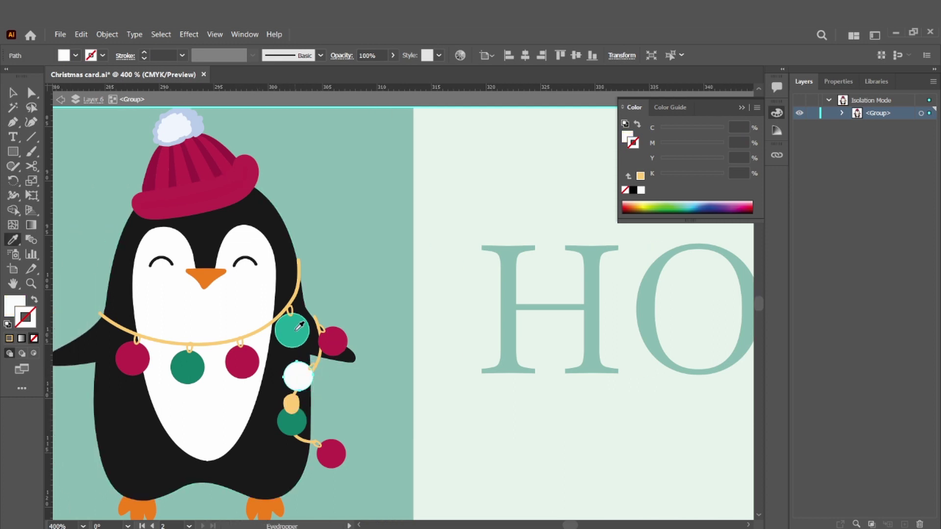
left_click(185, 368)
key("v")
left_click(433, 416)
key("ctrl+minus")
key("ctrl+minus")
key("ctrl+minus")
key("ctrl+minus")
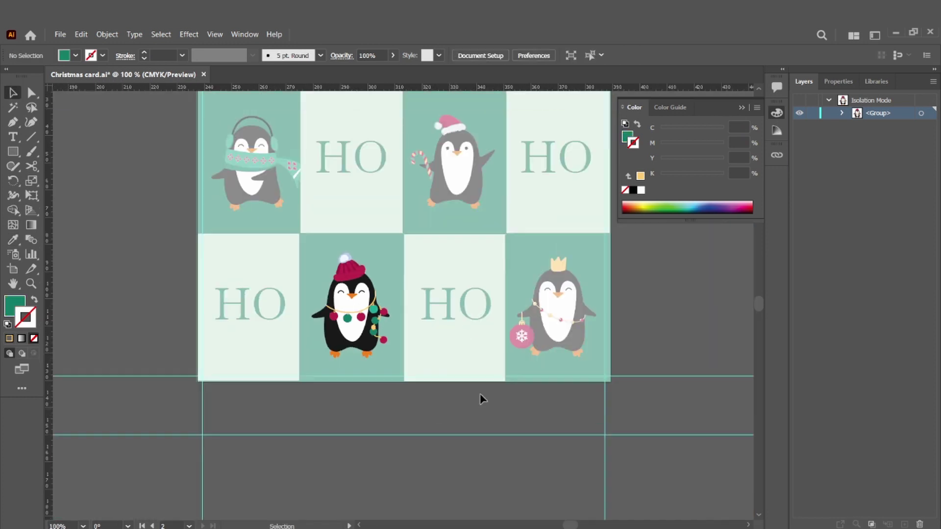
double_click(481, 398)
scroll(669, 329, "up", 6)
scroll(669, 333, "up", 2)
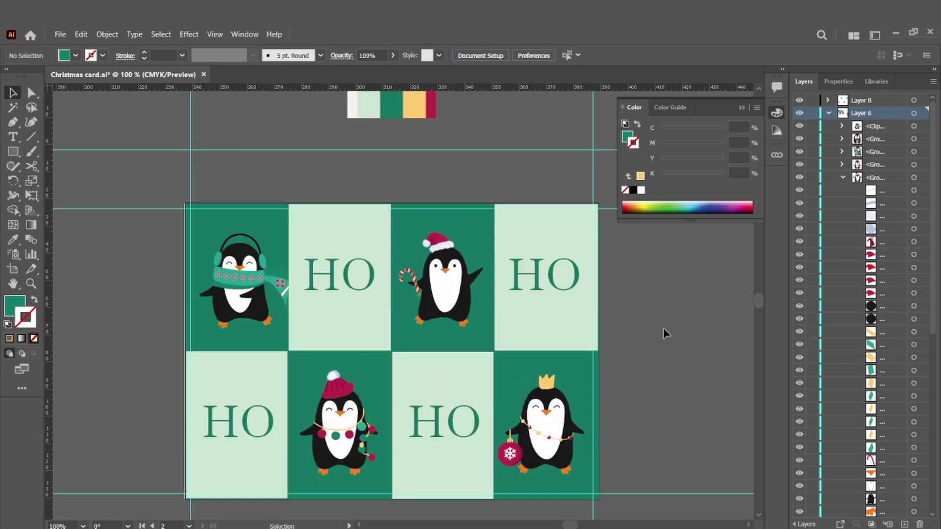
Step: Preview the penguin card in Trim View and return to the normal view
left_click(207, 35)
left_click(245, 82)
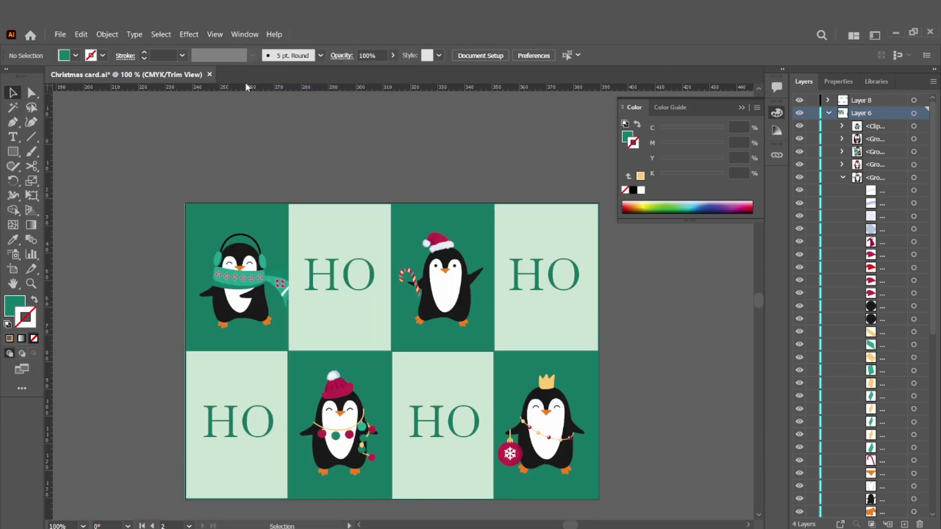
left_click(214, 34)
left_click(245, 84)
scroll(281, 279, "down", 1)
Step: Reposition the two spare penguins, one with the tree and one with the gift, below the card area
left_click_drag(671, 380, 595, 482)
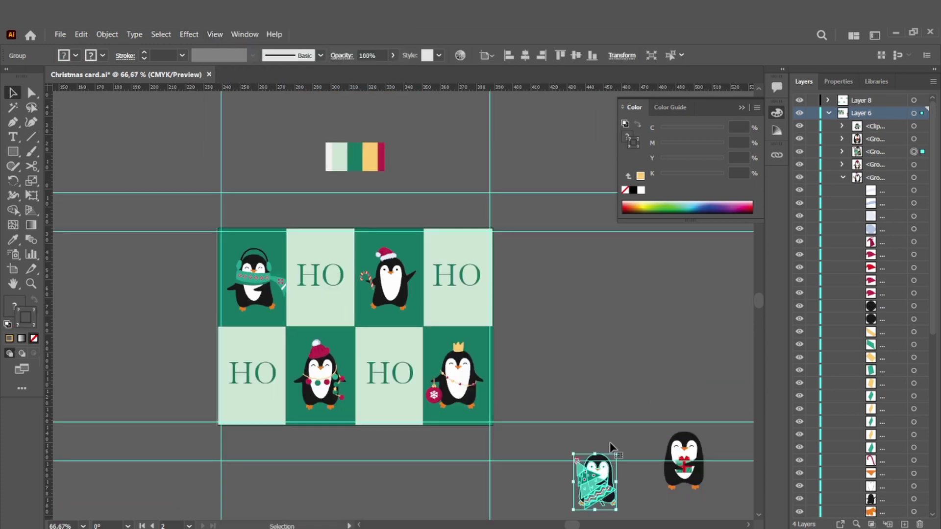
left_click_drag(684, 463, 673, 483)
left_click(612, 386)
Step: Add a third 152 x 109 mm artboard beside the second card and shift it to leave a wider gap
left_click(837, 82)
left_click(874, 174)
left_click(910, 204)
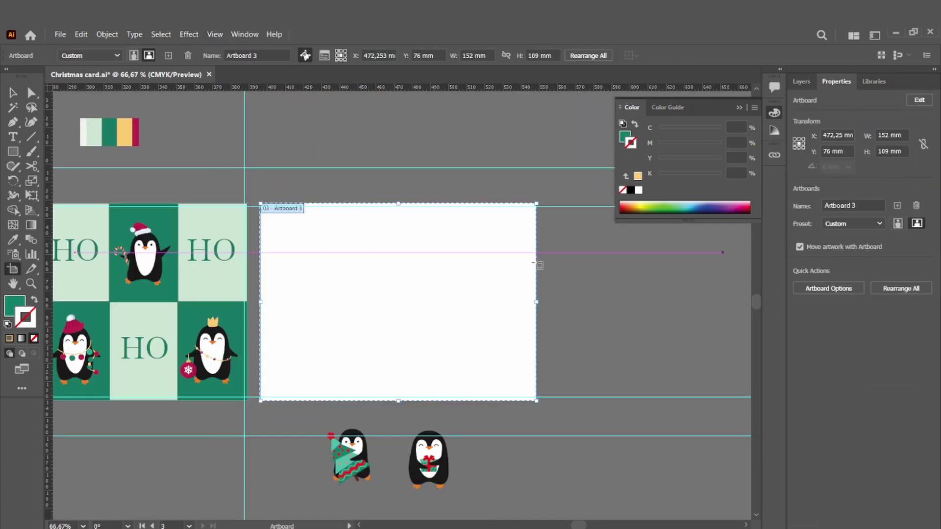
left_click_drag(477, 280, 496, 281)
scroll(464, 279, "left", 3)
key("Escape")
Step: Draw a rectangle covering the third artboard, 152 mm wide, and fill it with the palette's light green
key("r")
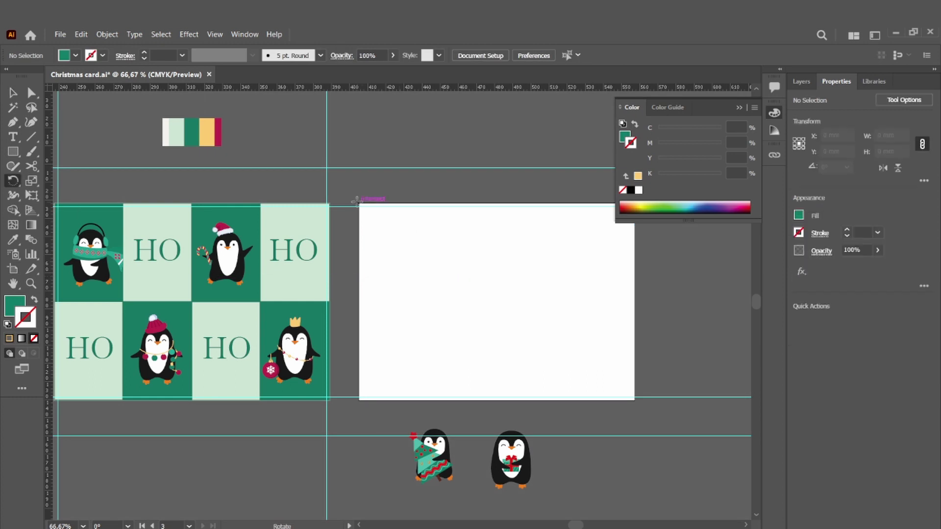
left_click_drag(356, 200, 634, 399)
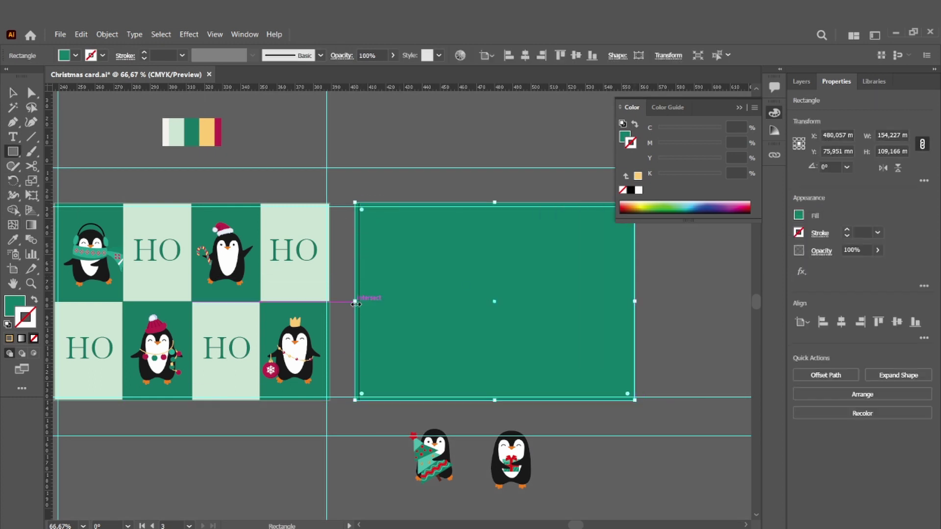
key("i")
left_click(182, 133)
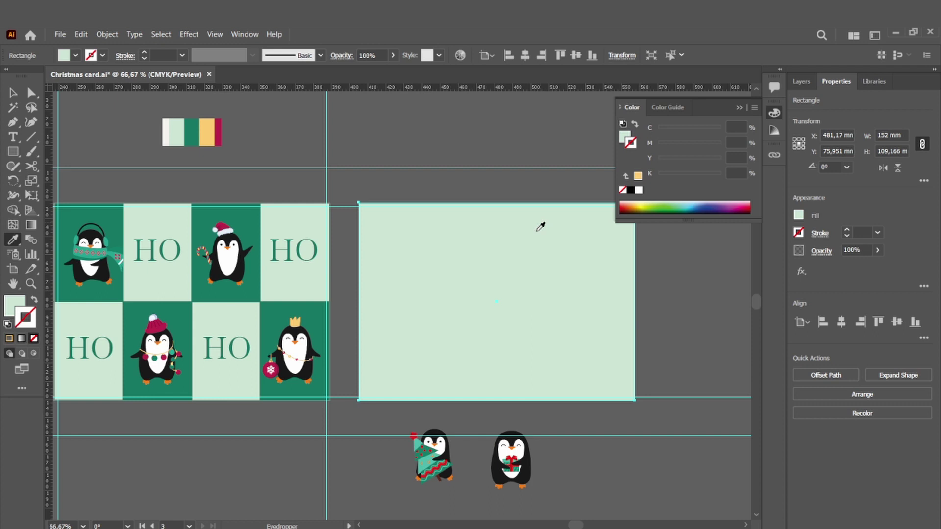
scroll(653, 291, "up", 1)
key("v")
scroll(654, 291, "down", 1)
left_click(654, 291)
Step: Copy a light green panel from the HO card onto the upper-left area of the third card, above its background
key("a")
left_click(238, 301)
left_click(800, 82)
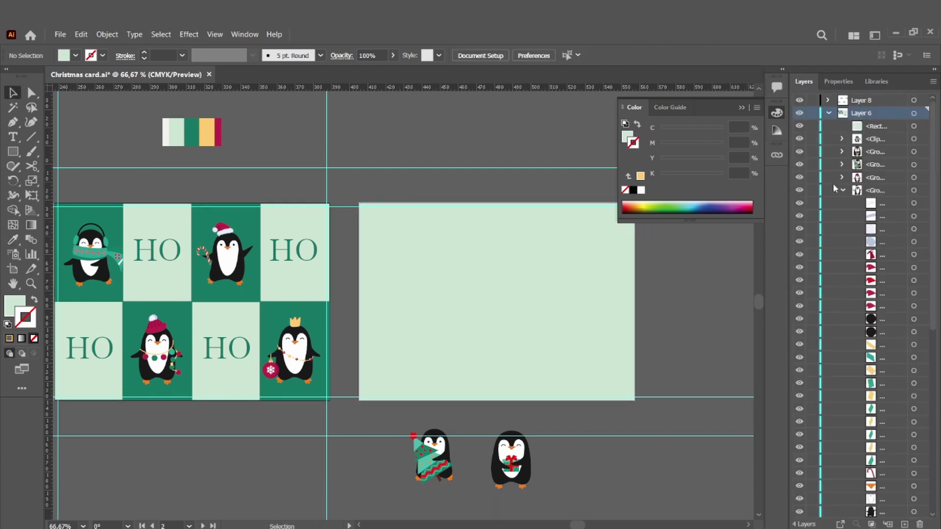
left_click(841, 191)
left_click(812, 216)
left_click(318, 328)
left_click_drag(281, 289, 395, 292)
left_click_drag(887, 229, 882, 133)
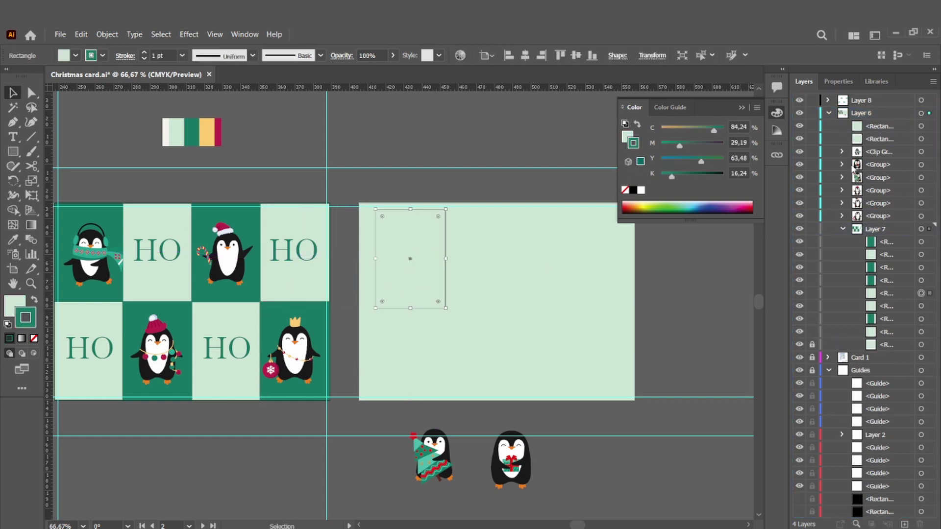
Step: Create a new top layer, Layer 9, and move the copied panel rectangle into it
left_click(921, 138)
key("ctrl+l")
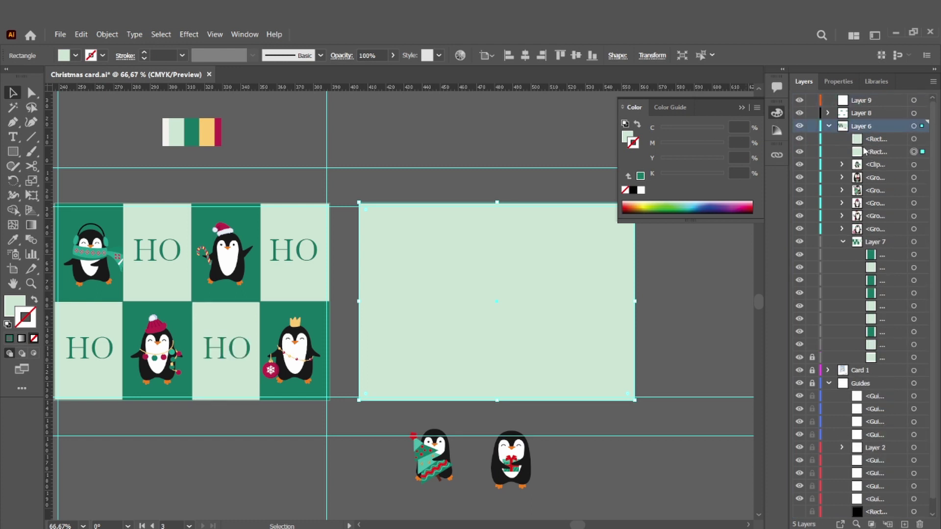
left_click(864, 151)
left_click(801, 153)
left_click(802, 153)
left_click_drag(872, 140, 876, 243)
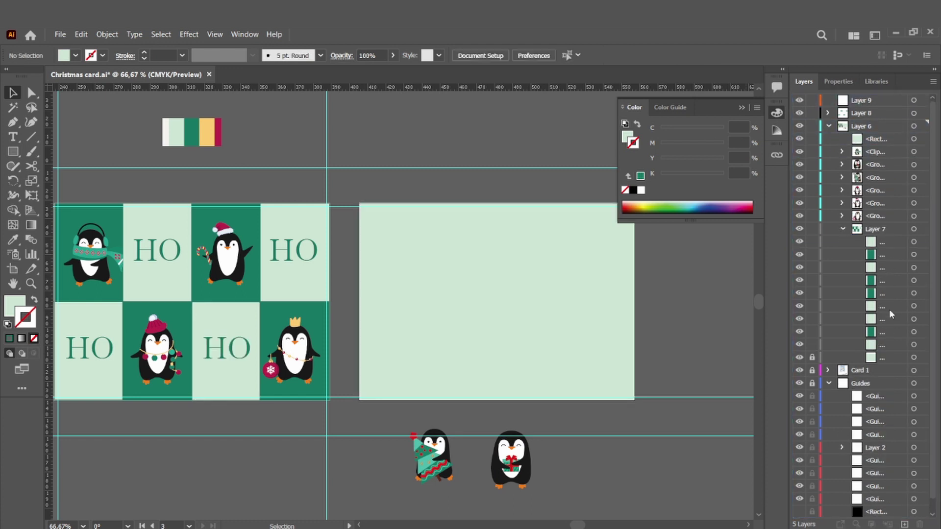
left_click(800, 308)
left_click_drag(882, 307, 882, 100)
Step: Remove the copied panel's fill to leave a green outline, and move it slightly down and shorten it
left_click_drag(424, 263, 425, 272)
left_click(75, 56)
left_click(6, 70)
left_click(506, 271)
left_click(445, 258)
left_click_drag(410, 318, 410, 313)
Step: Move the gift penguin into the outlined frame, put it on Layer 9 and enlarge it to nearly fill the frame's width
left_click_drag(514, 461, 411, 280)
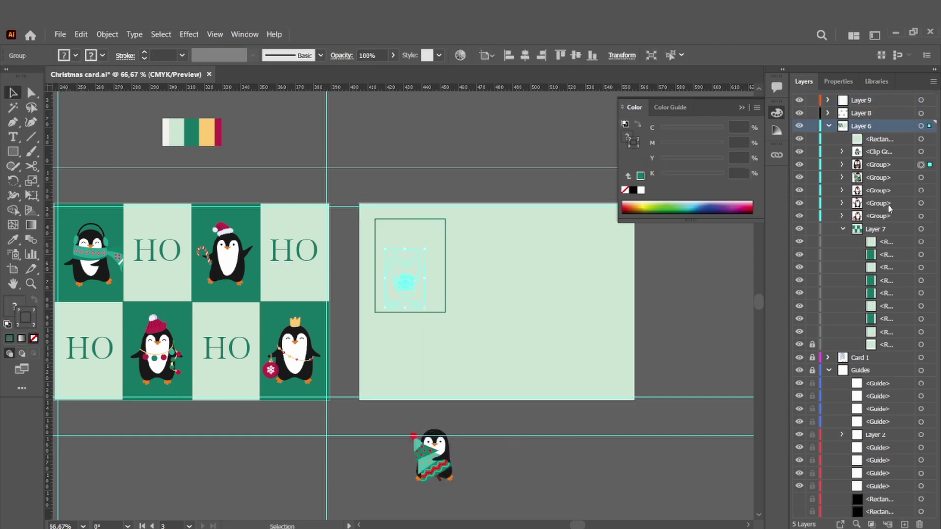
left_click_drag(861, 104, 861, 100)
mouse_move(421, 271)
left_mouse_down()
mouse_move(425, 259)
mouse_move(426, 284)
left_mouse_up()
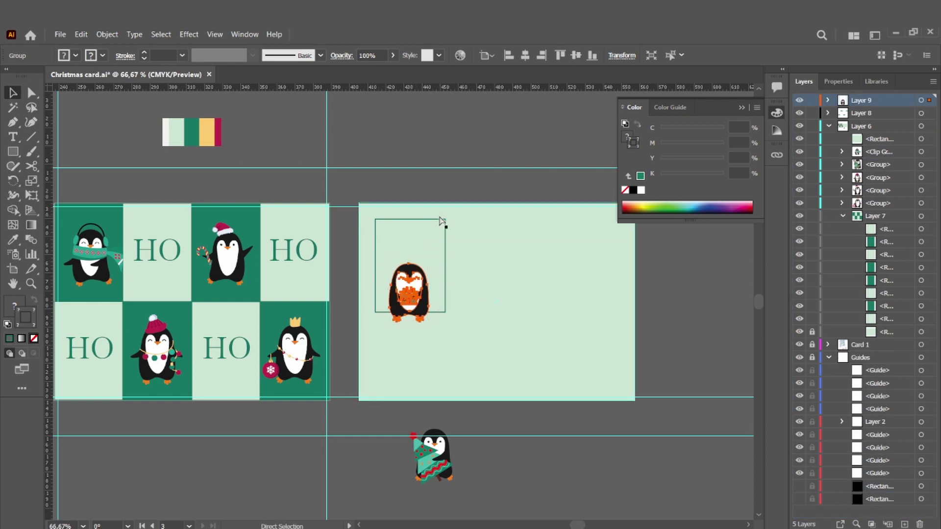
key("ctrl+plus")
key("ctrl+plus")
key("ctrl+plus")
left_click_drag(404, 216, 406, 179)
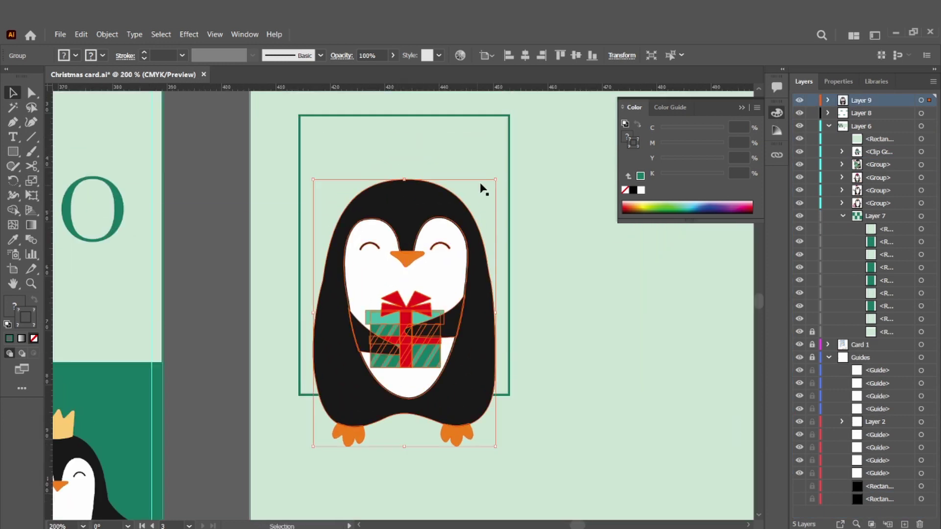
Step: Fill the frame rectangle with yellow and bring it in front of the gift penguin
left_click(509, 172)
left_click_drag(510, 173, 510, 172)
left_click(75, 55)
left_click(50, 77)
key("ctrl+shift+bracketright")
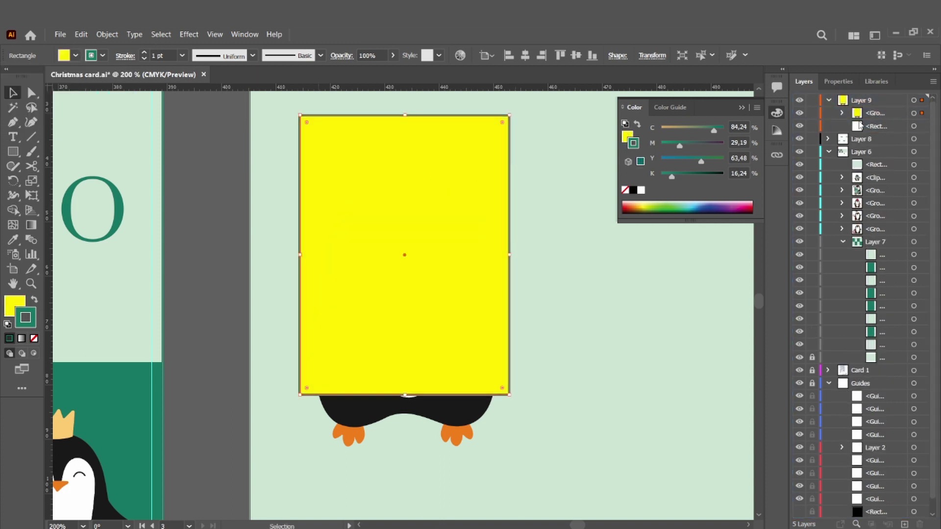
Step: Clip the gift penguin to the frame with a clipping mask, cutting off its feet and keeping the green outline
right_click(455, 410)
left_click(497, 416)
left_click(454, 423)
left_click(520, 343)
left_click(496, 288)
left_click(841, 113)
left_click_drag(901, 128, 878, 109)
left_click(539, 373)
left_click(490, 373)
left_click(452, 444, "shift")
right_click(455, 199)
left_click(505, 291)
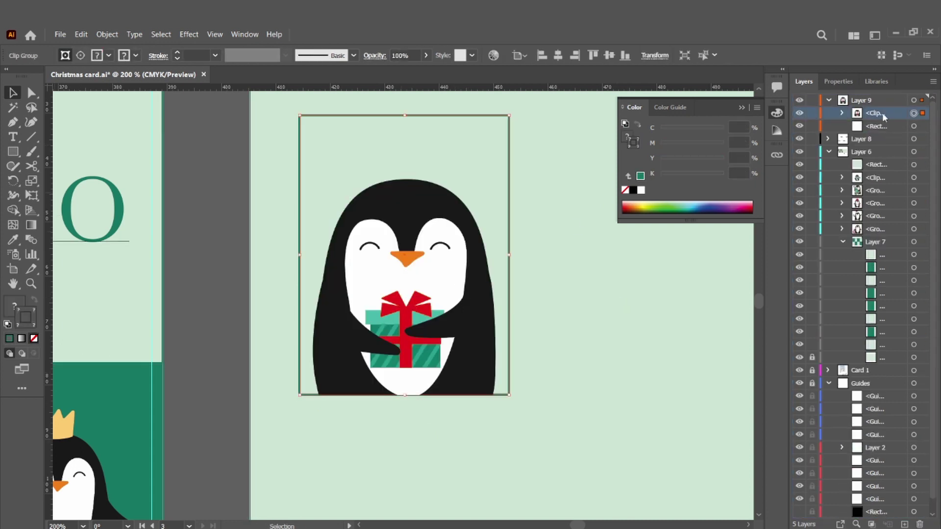
Step: Try the frame with the HO card's dark green fill behind the clipped gift penguin, and undo it
scroll(639, 299, "up", 2)
key("ctrl+minus")
scroll(621, 289, "left", 8)
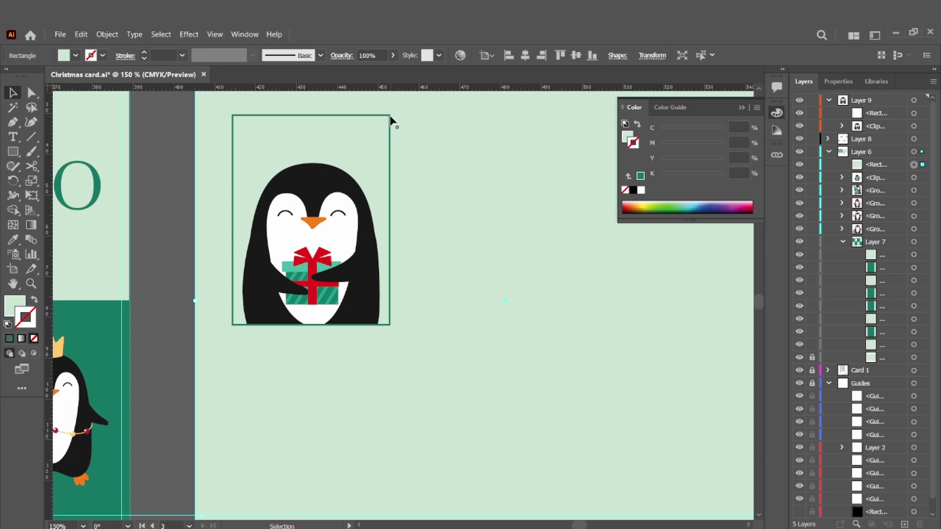
left_click(398, 116)
left_click(76, 56)
key("i")
left_click(199, 326)
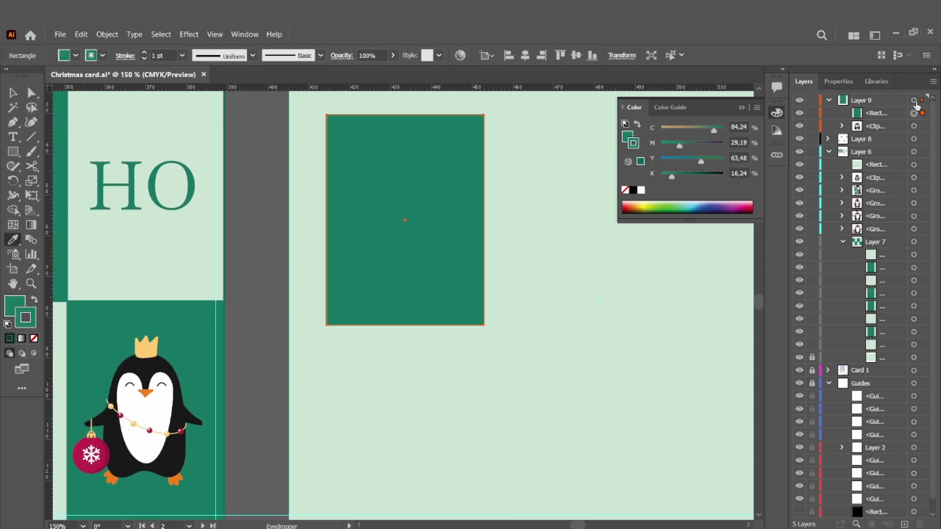
left_click_drag(877, 113, 878, 132)
left_click(266, 312)
scroll(265, 313, "up", 2)
key("ctrl+minus")
scroll(284, 351, "right", 2)
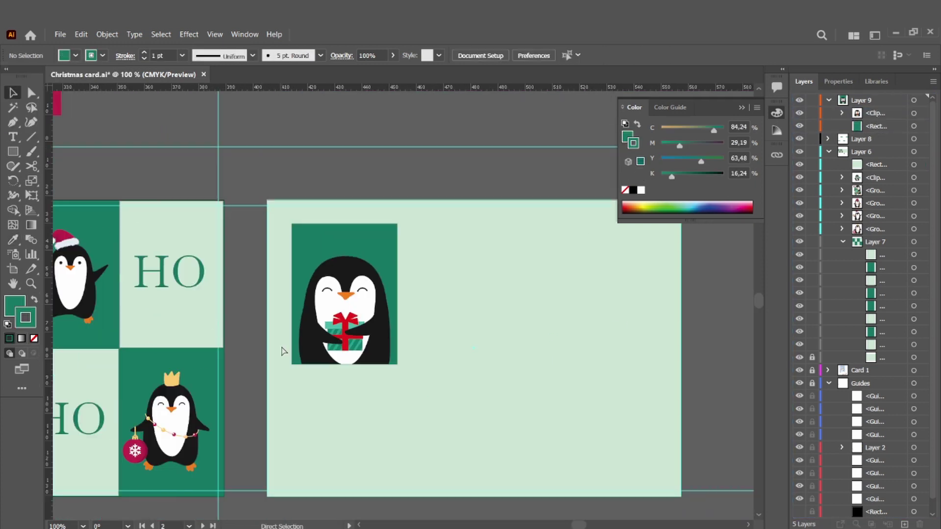
key("ctrl+z")
key("ctrl+z")
Step: Shrink the frame to crop the gift penguin more closely and place vertical guides just inside the third card's side edges
left_click(255, 323)
left_click(365, 321)
double_click(365, 321)
left_click_drag(336, 388, 347, 415)
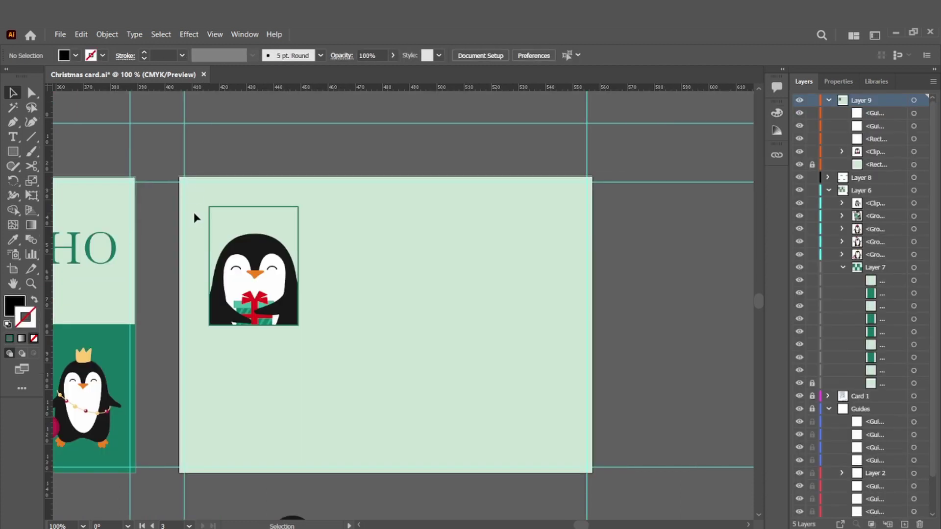
scroll(193, 212, "down", 1)
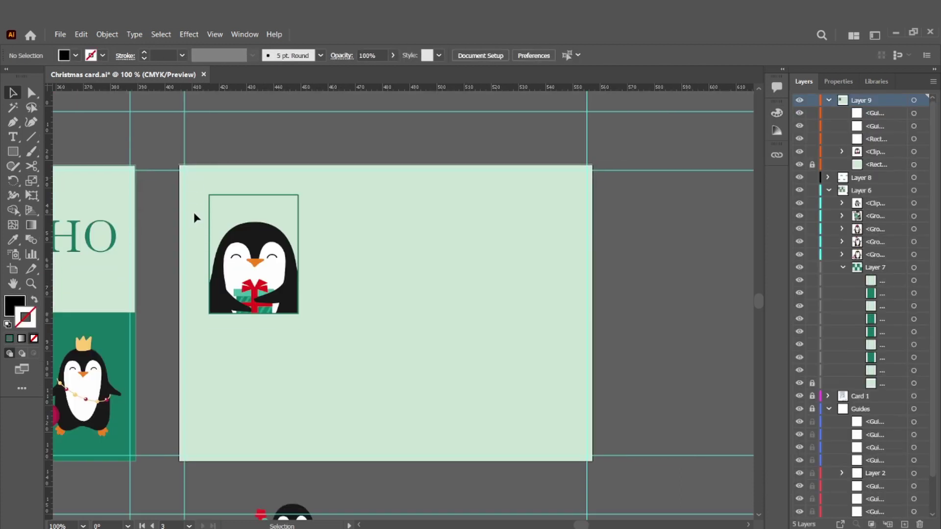
Step: Draw a thin horizontal bar across the third card's upper part, extending past its left edge, and fill it with the palette's yellow
key("m")
left_click_drag(357, 198, 580, 220)
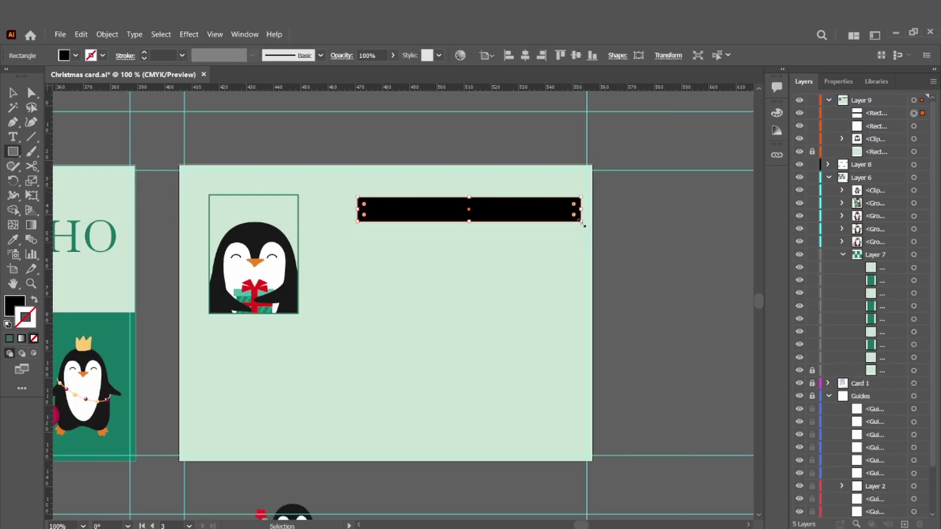
key("ctrl+minus")
key("ctrl+minus")
scroll(418, 347, "left", 5)
left_click_drag(406, 302, 307, 300)
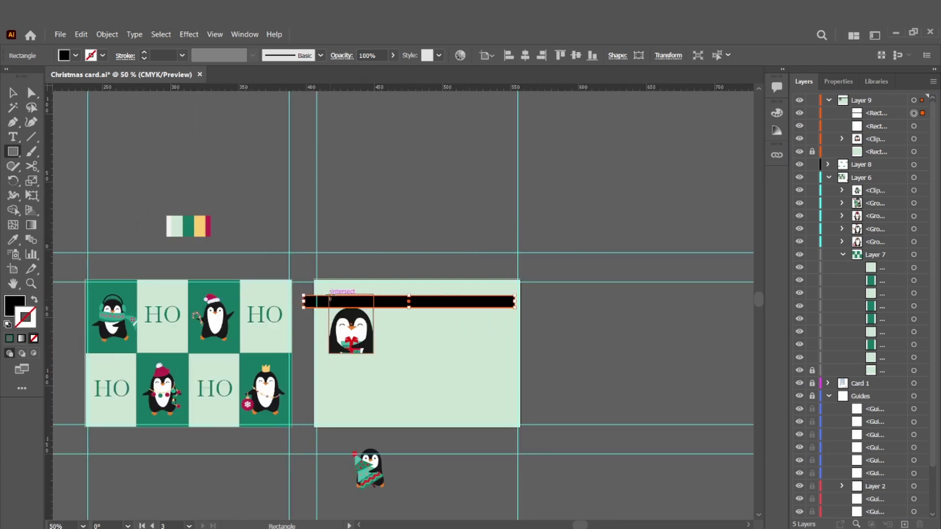
key("i")
left_click(194, 223)
key("v")
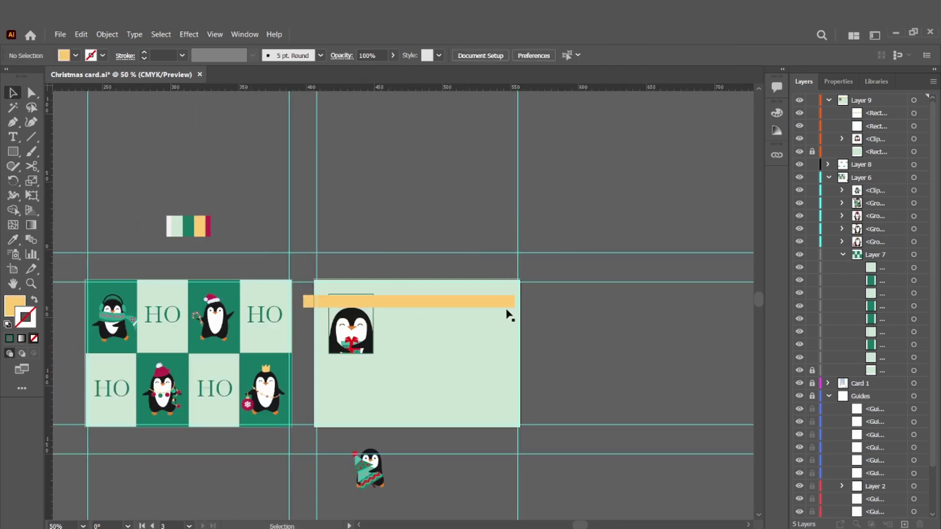
Step: Duplicate the yellow bar directly below it on the third card and fill the copy with the palette's dark green
left_click_drag(454, 307, 447, 319)
key("i")
left_click(192, 228)
left_click(446, 339)
key("ctrl+z")
key("v")
Step: Duplicate the dark green bar below it and fill the new copy with the palette's crimson
left_click_drag(432, 316, 431, 337)
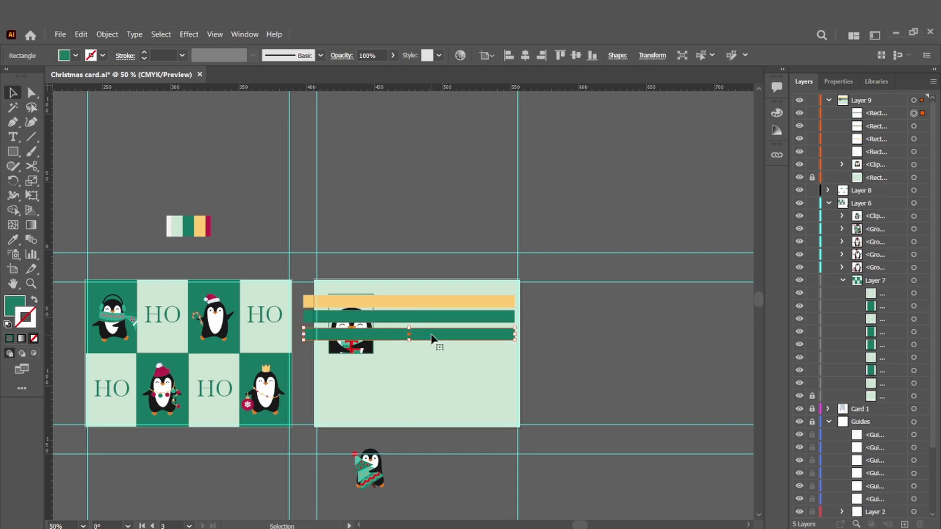
left_click(209, 229)
scroll(466, 234, "down", 1)
key("ctrl+plus")
left_click(455, 329)
key("ctrl+z")
left_click(460, 331)
key("ctrl+z")
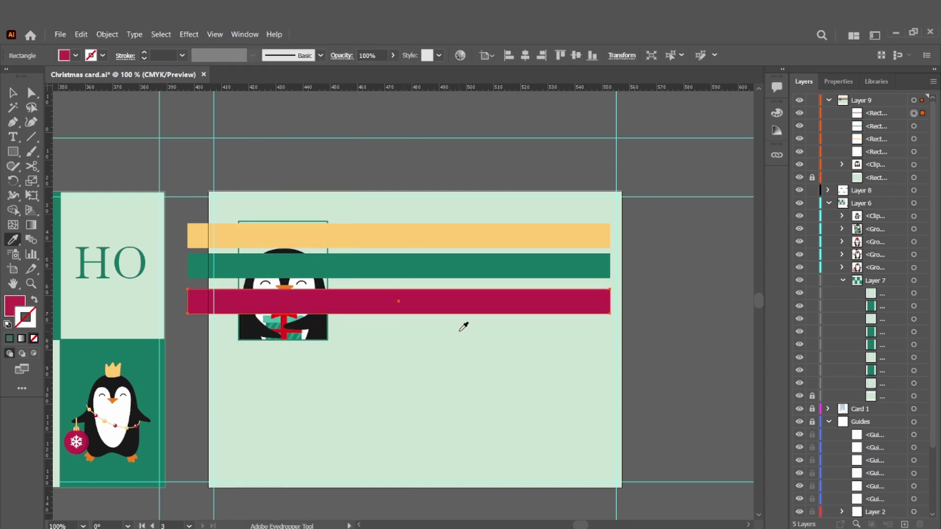
Step: Make the yellow, green and crimson bars slightly thicker and distribute them evenly in the vertical direction
key("v")
left_click(449, 266)
left_click(448, 240, "shift")
left_click(472, 302, "shift")
left_click_drag(400, 316, 399, 319)
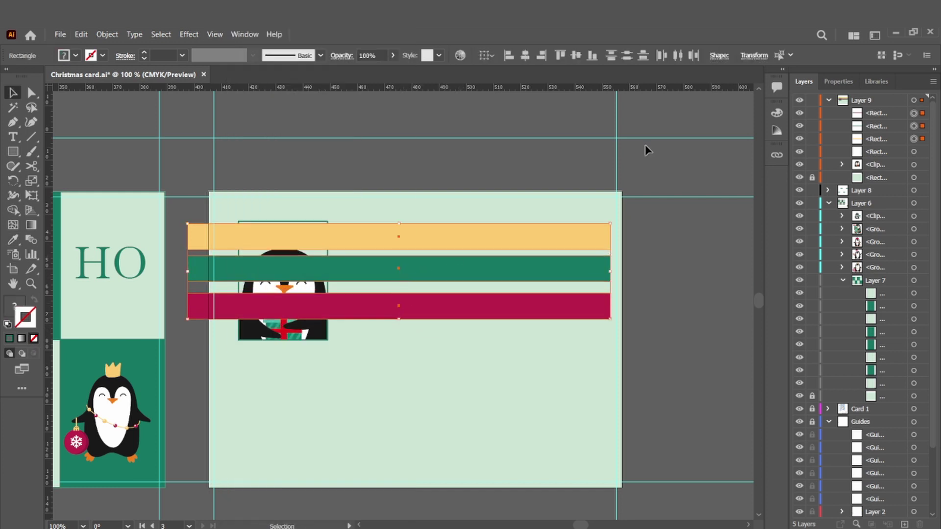
left_click(637, 58)
Step: Rotate the three bars upright and repeat the set side by side until 15 stripes span the third card
left_click_drag(621, 226, 458, 250)
left_click_drag(458, 250, 564, 253)
left_click_drag(562, 258, 666, 261, "alt")
left_click_drag(733, 256, 219, 216)
Step: Distribute all the vertical stripes horizontally by their centres and align their top edges
left_click_drag(201, 162, 734, 180)
left_click(677, 55)
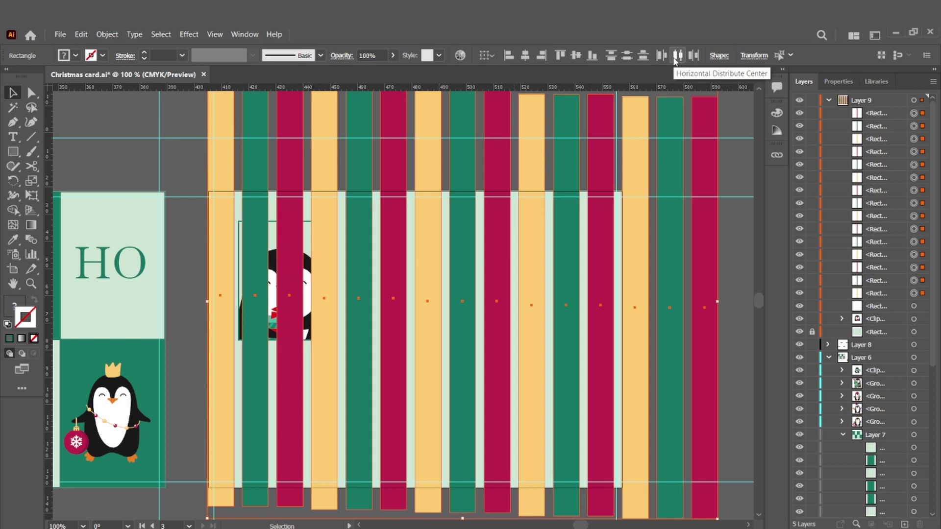
scroll(578, 201, "up", 1)
left_click(560, 56)
scroll(479, 193, "down", 1)
scroll(478, 191, "down", 1)
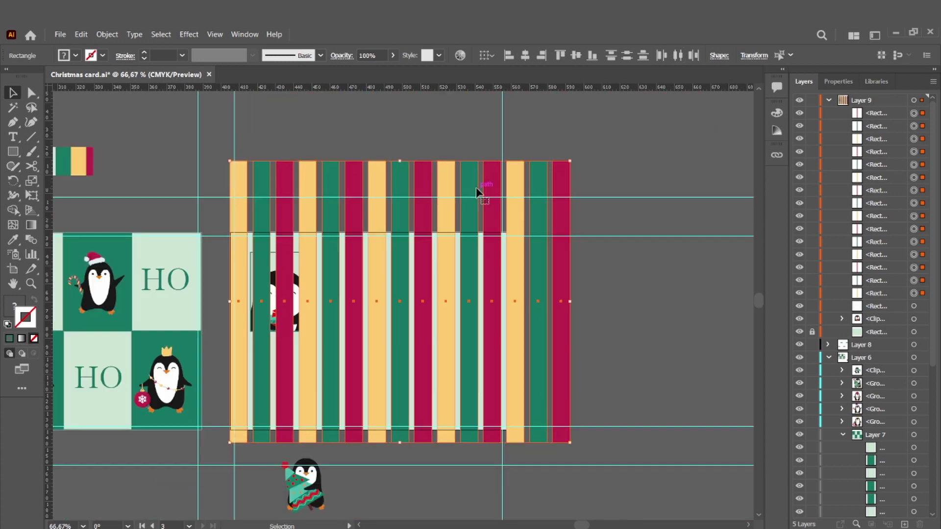
Step: Rotate the stripes to a 45-degree diagonal, enlarge them to cover the third card, and group them
left_click_drag(607, 233, 468, 230)
scroll(508, 219, "down", 2)
left_click_drag(275, 405, 236, 430)
left_click(664, 304)
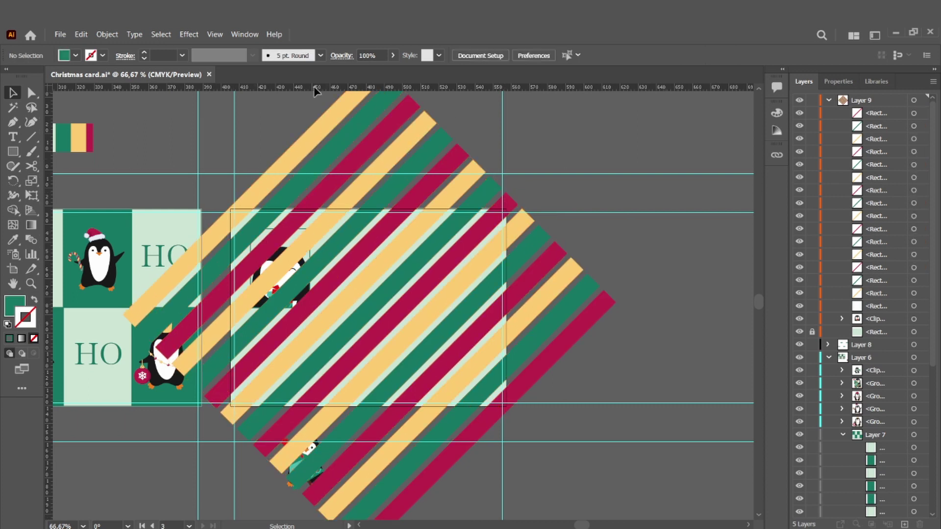
scroll(407, 114, "up", 2)
left_click_drag(587, 334, 624, 372)
key("ctrl+g")
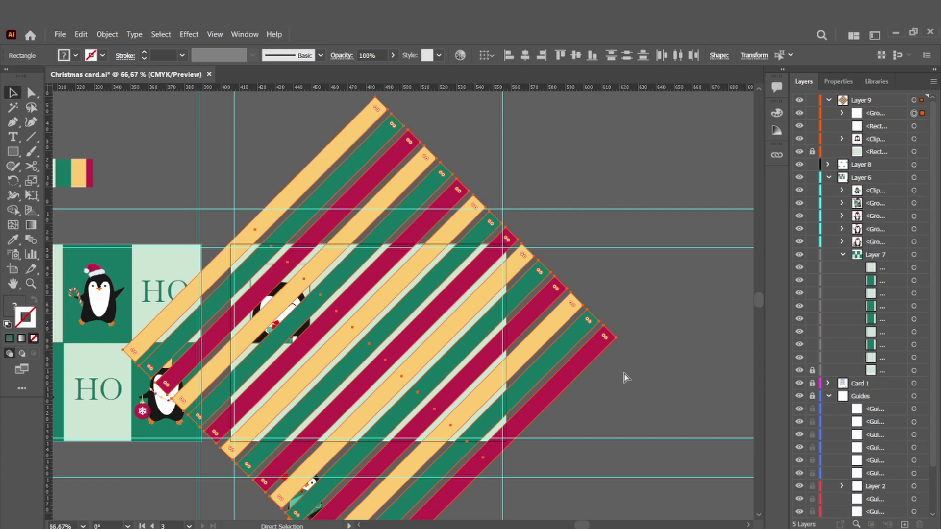
left_click(651, 314)
scroll(312, 332, "down", 1)
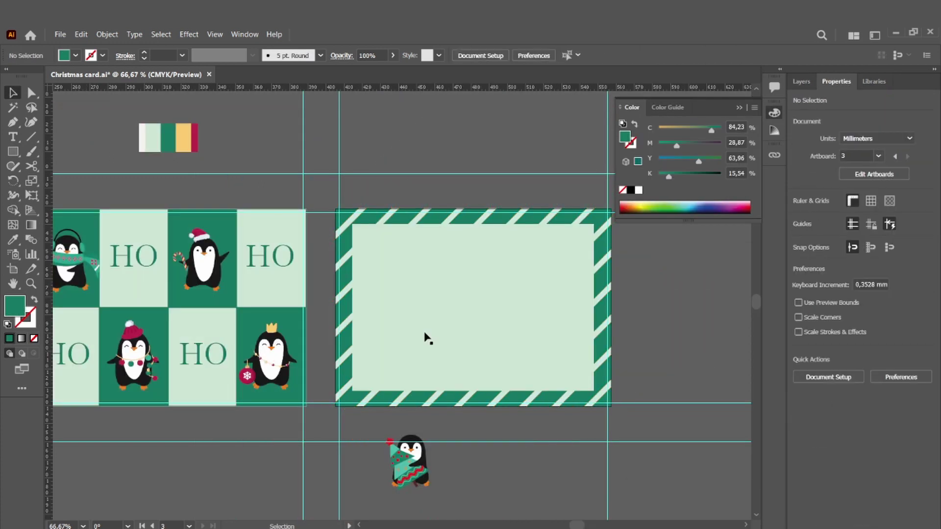
Step: Enlarge the light green inner panel to about 134.8 × 93.1 mm and centre it on the third card
left_click(428, 338)
left_click_drag(473, 390, 473, 393)
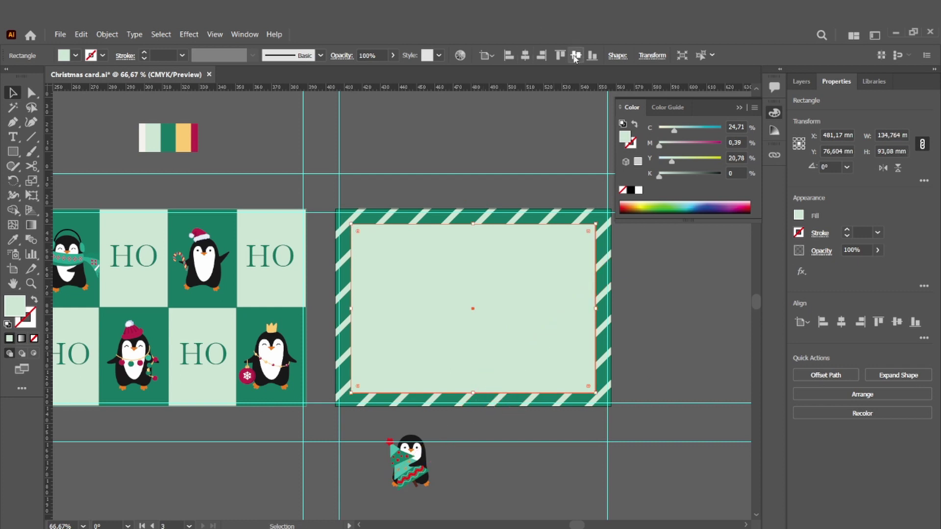
left_click(675, 313)
Step: Bring the frame and the clipped gift penguin in front of the light green panel and move them together inside the striped border
scroll(711, 320, "up", 1)
left_click(801, 82)
left_click(880, 163, "shift")
left_click_drag(880, 163, 875, 106)
key("ctrl+z")
left_click(882, 152)
left_click(877, 139, "shift")
left_click_drag(877, 140, 881, 107)
left_click(397, 303)
key("ctrl+z")
left_click(922, 113)
left_click(922, 126, "shift")
left_click_drag(398, 318, 411, 334)
Step: Enlarge the light green panel further so the striped border around the third card becomes thinner
left_click(516, 331)
left_click_drag(474, 416, 474, 420)
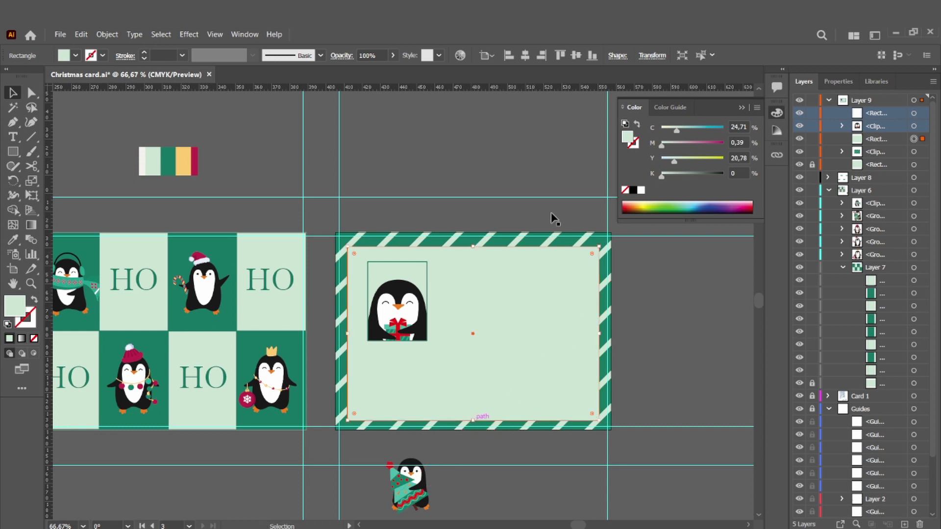
left_click(654, 305)
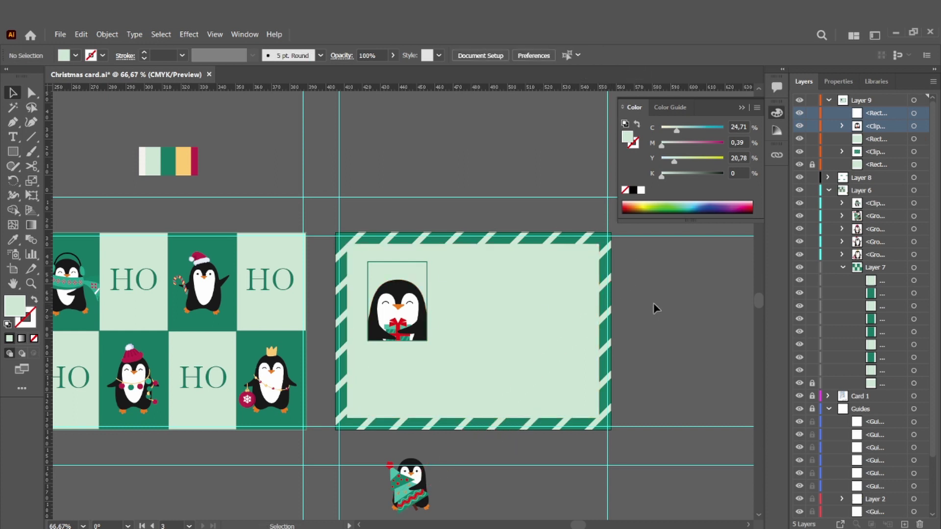
Step: Move the frame and clipped gift penguin together slightly toward the third card's upper-left corner
left_click(403, 309)
left_click(921, 114)
left_click(922, 125, "shift")
left_click_drag(396, 323, 394, 324)
Step: Isolate the gift penguin's artwork and recolour the gift's bow and ribbon with the crimson of the crowned penguin's ornament
key("ctrl+1")
double_click(396, 325)
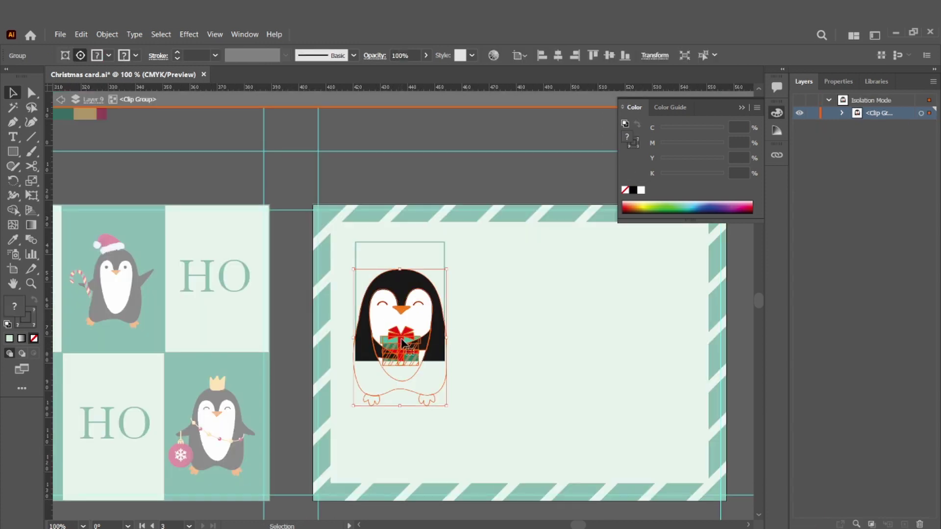
double_click(402, 342)
key("ctrl+plus")
left_click(444, 328)
left_click(455, 310, "shift")
left_click_drag(517, 388, 646, 317)
key("i")
left_click(135, 432)
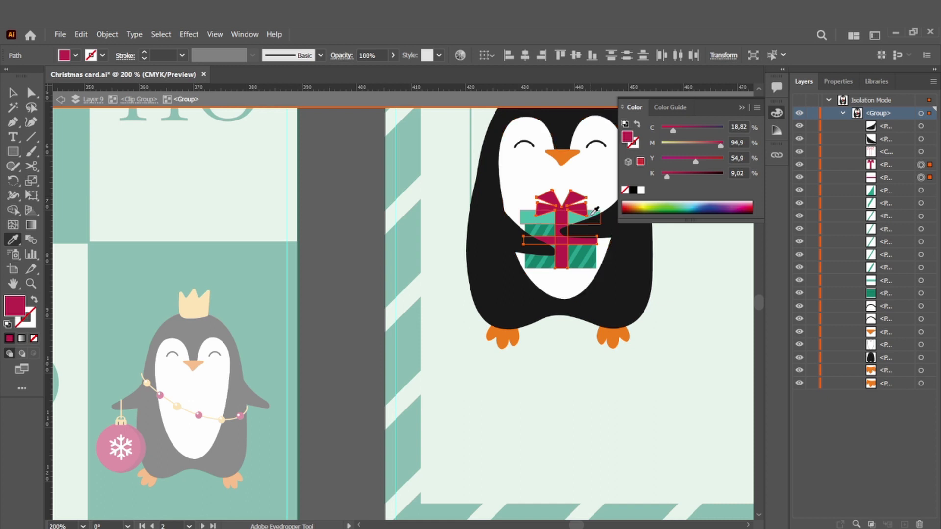
key("v")
double_click(354, 263)
Step: Isolate the gift penguin again and fill the compound path over the gift's ribbon with the same crimson
scroll(355, 263, "up", 3)
left_click(562, 334)
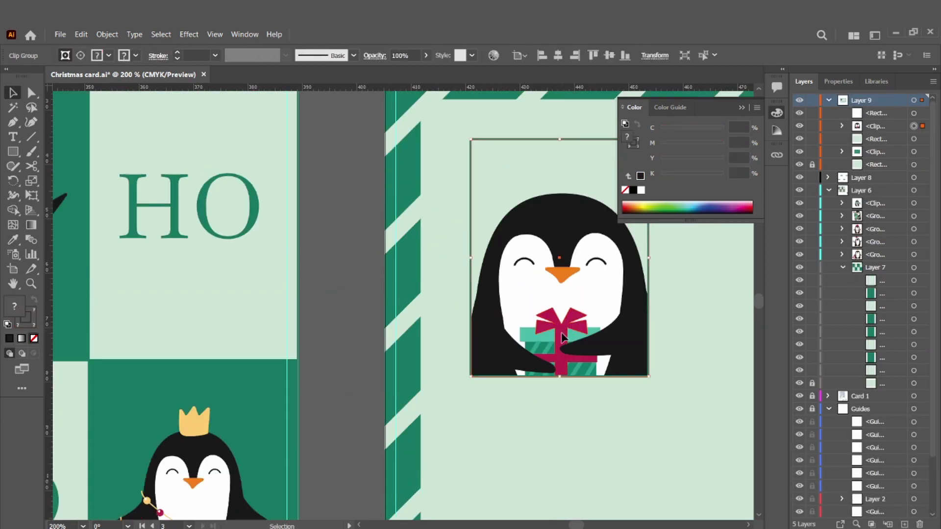
double_click(562, 337)
left_click(573, 327)
left_click(895, 154)
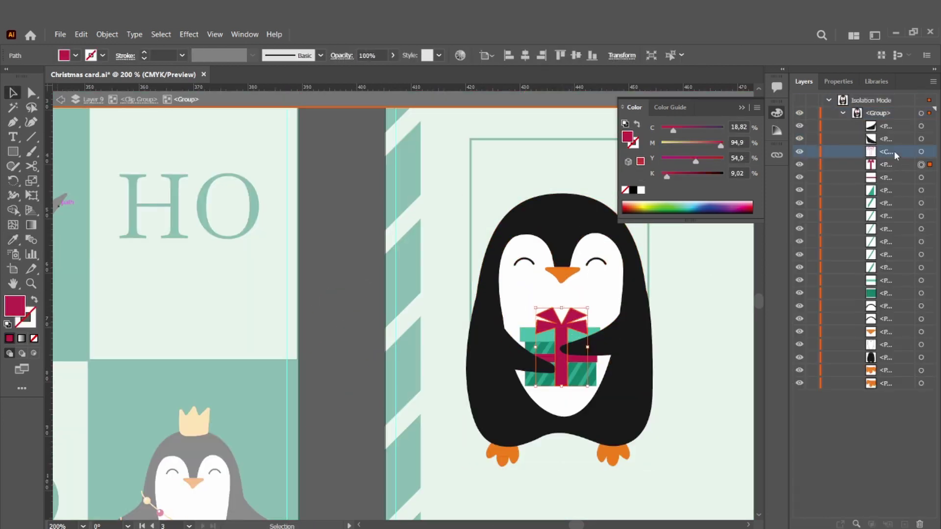
key("v")
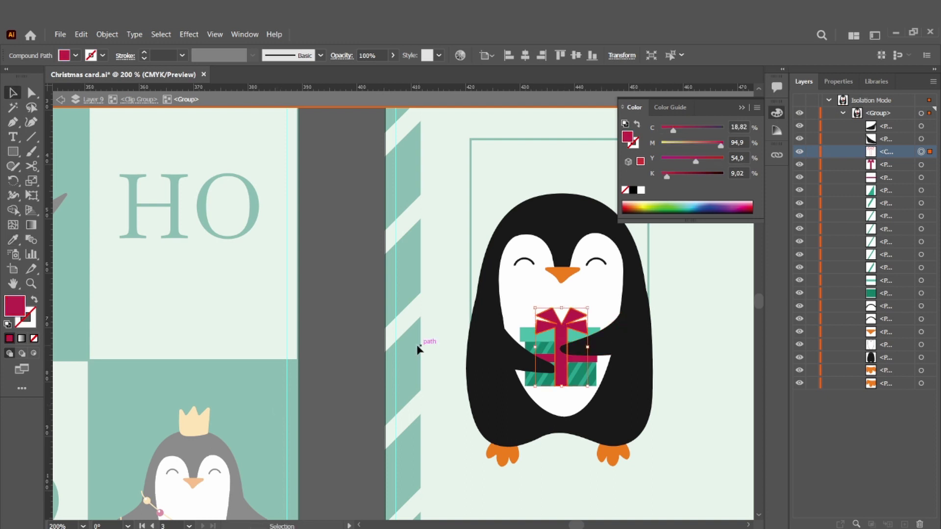
double_click(372, 320)
Step: Nudge the frame and clipped gift penguin together slightly downward inside the third card
key("ctrl+minus")
key("ctrl+minus")
key("ctrl+minus")
scroll(501, 325, "right", 1)
scroll(502, 325, "right", 2)
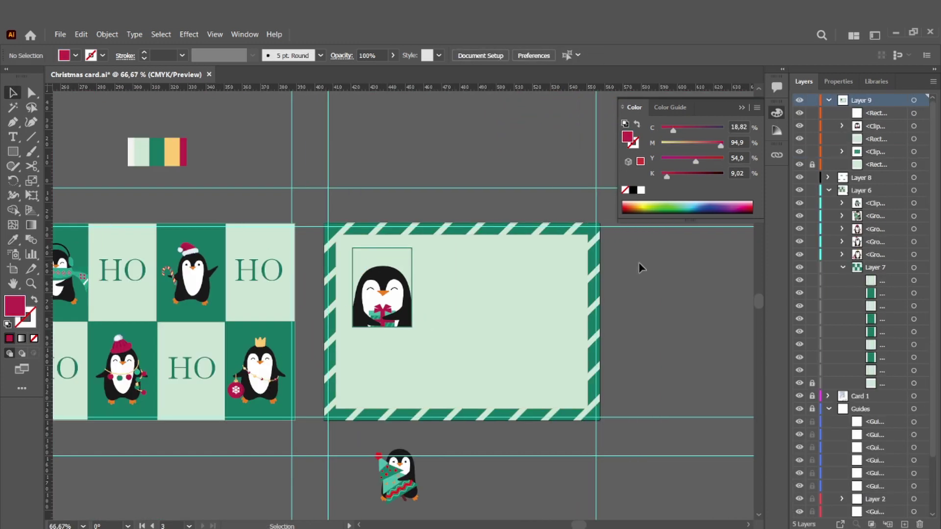
scroll(639, 265, "up", 2)
scroll(607, 272, "right", 1)
key("ctrl+plus")
scroll(607, 275, "right", 3)
scroll(579, 261, "down", 2)
left_click(279, 299)
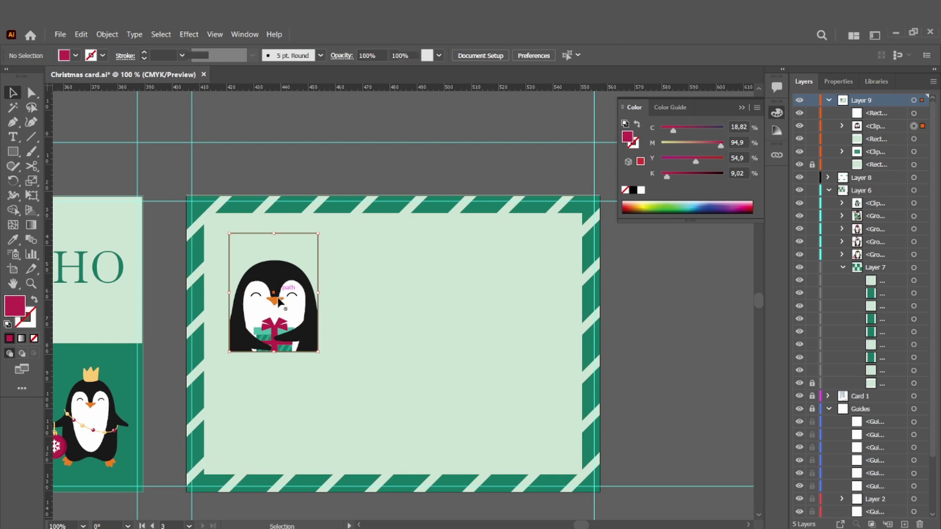
left_click(921, 140)
left_click(922, 113)
left_click(922, 127, "shift")
key("Down")
key("Down")
key("Down")
key("Down")
key("Down")
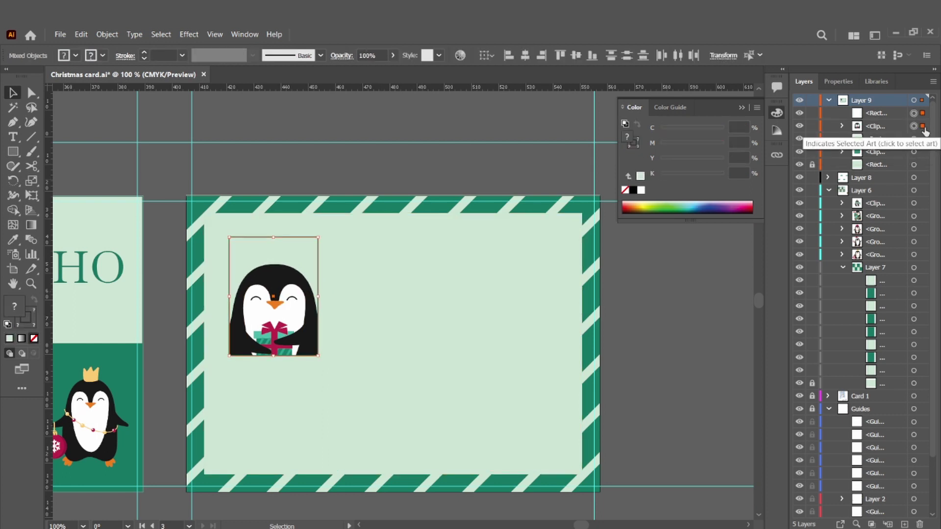
key("ctrl+shift+a")
Step: Draw a straight horizontal line with a green 1 pt stroke beside the framed gift penguin with the Pen tool
scroll(402, 266, "right", 1)
key("p")
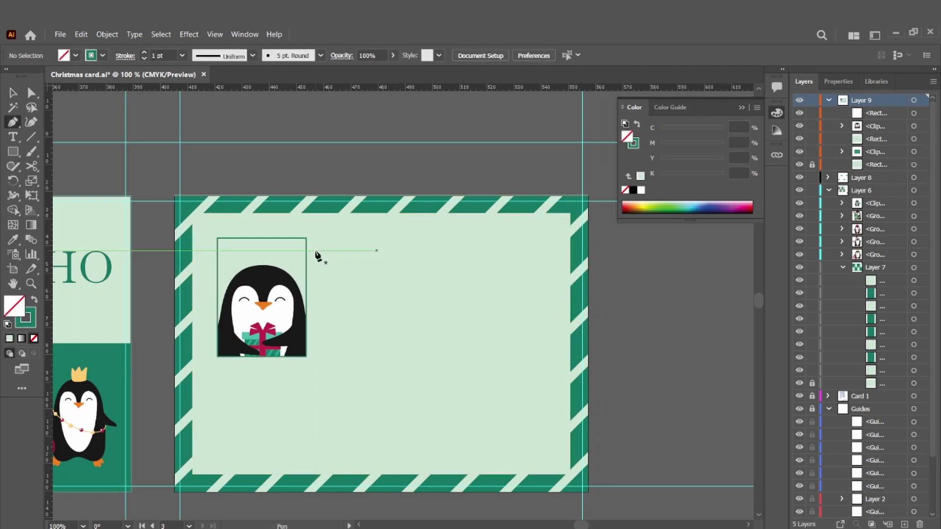
left_click(326, 267)
left_click(547, 267)
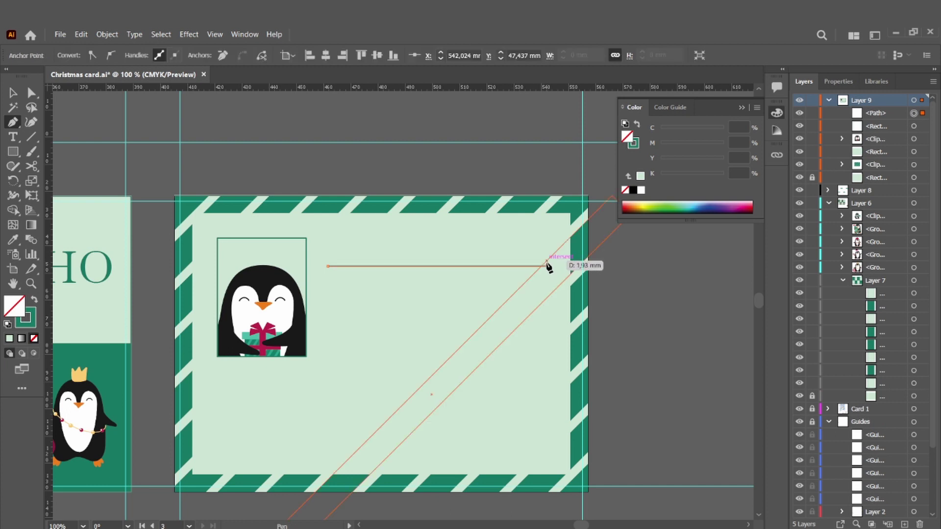
Step: Give the horizontal line a dashed stroke and lengthen it slightly at both ends
key("ctrl+plus")
key("ctrl+plus")
left_click(102, 56)
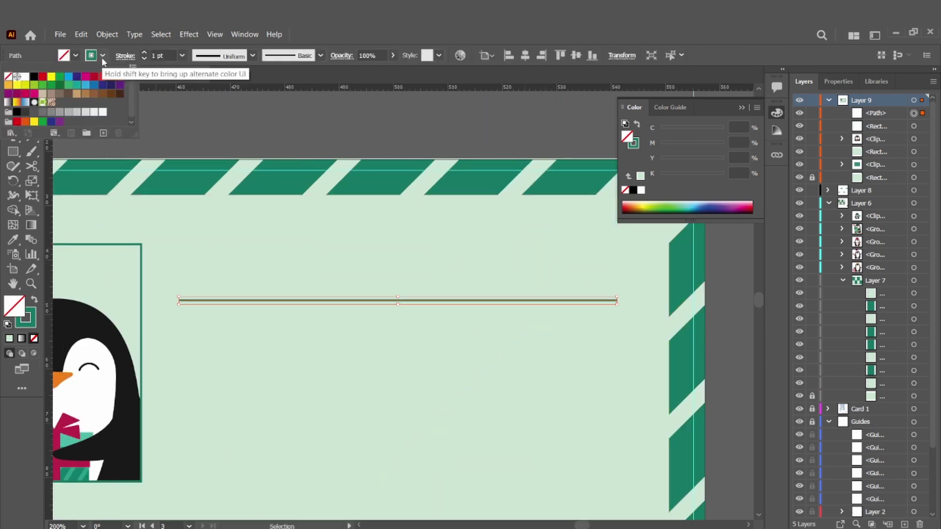
left_click(124, 55)
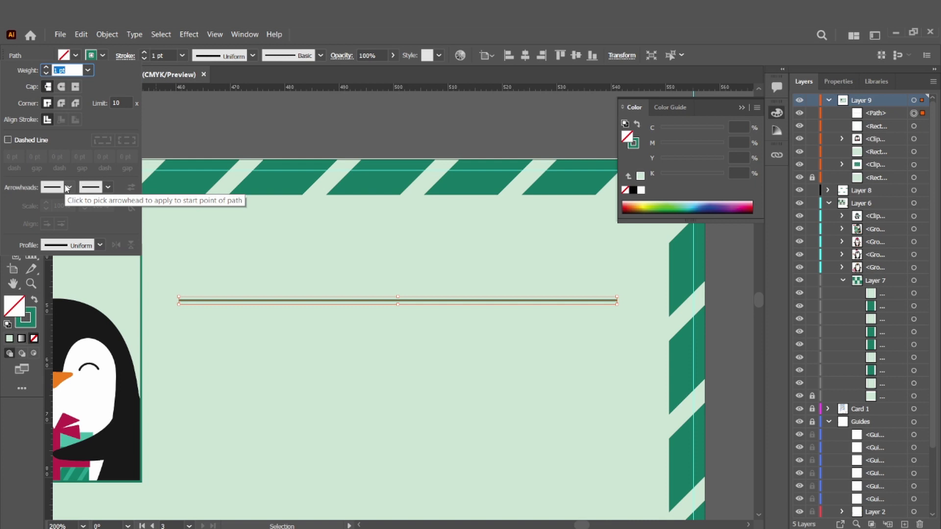
left_click(8, 140)
key("Return")
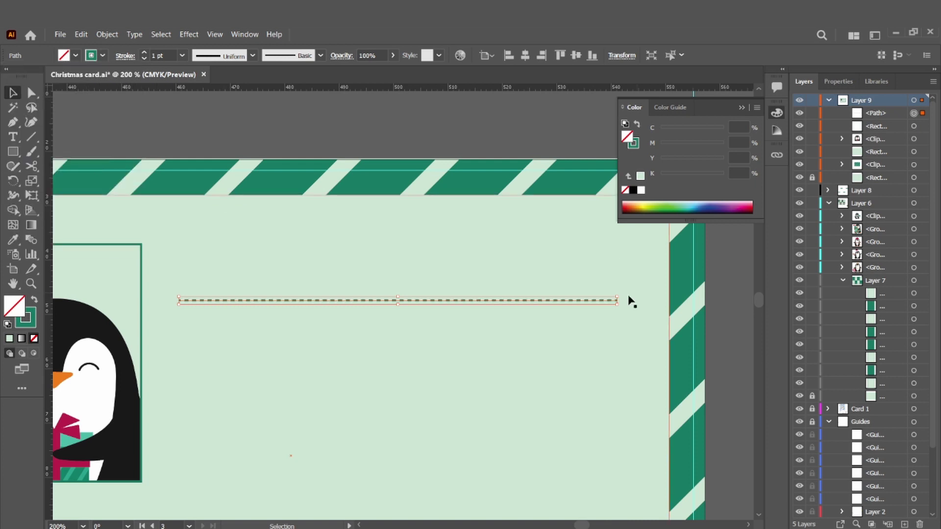
left_click(466, 143)
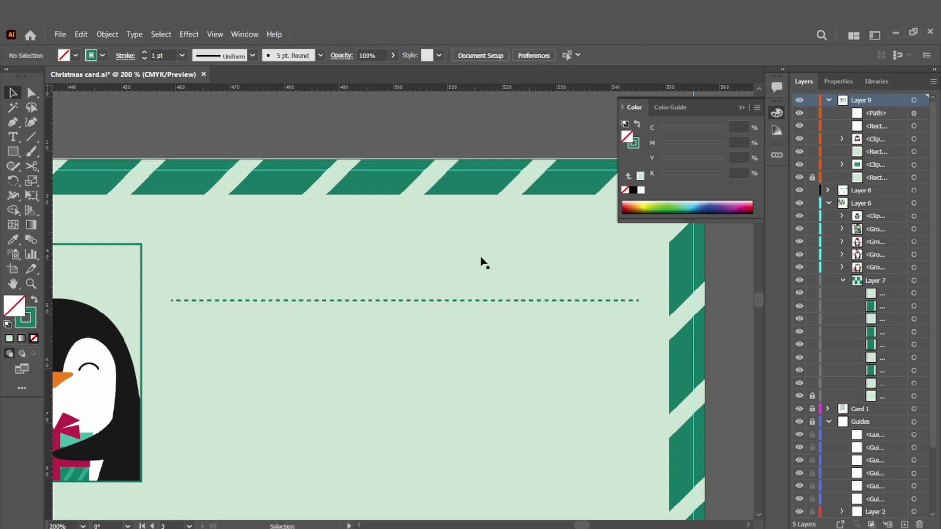
Step: Copy a HO text from the HO card to just above the dashed line and change its wording to "To:"
left_click(496, 300)
key("ctrl+minus")
key("ctrl+minus")
key("ctrl+minus")
left_click_drag(170, 305, 356, 290)
left_click(828, 190)
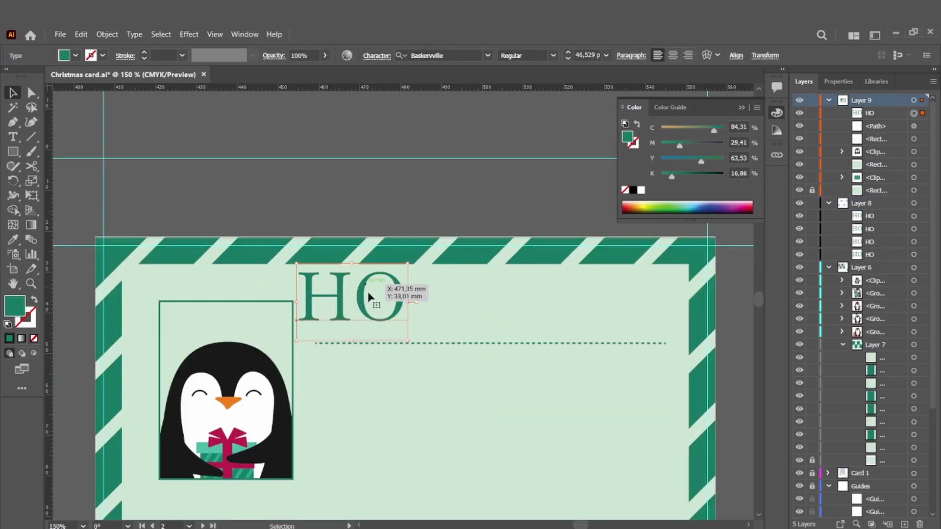
triple_click(333, 304)
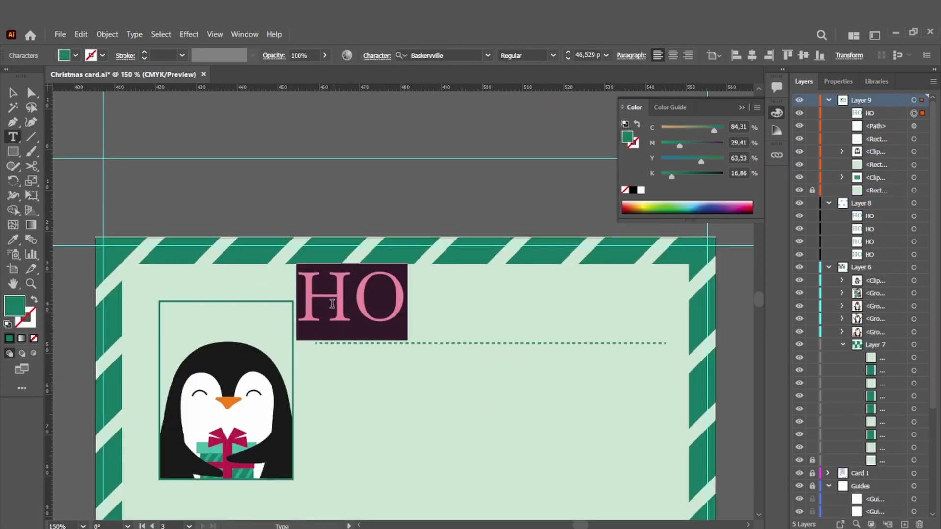
key("BackSpace")
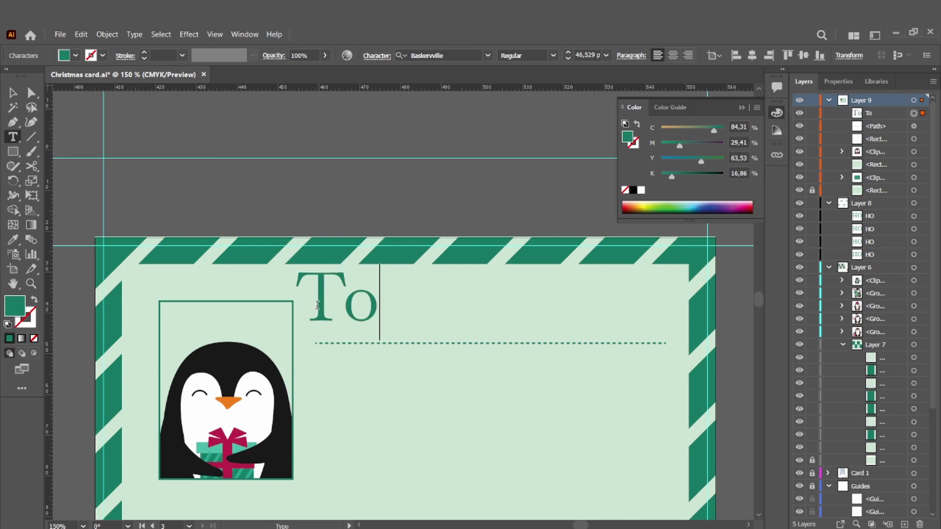
Step: Set the "To:" label to 25 pt and place it just above the start of the dashed line
key("ctrl+a")
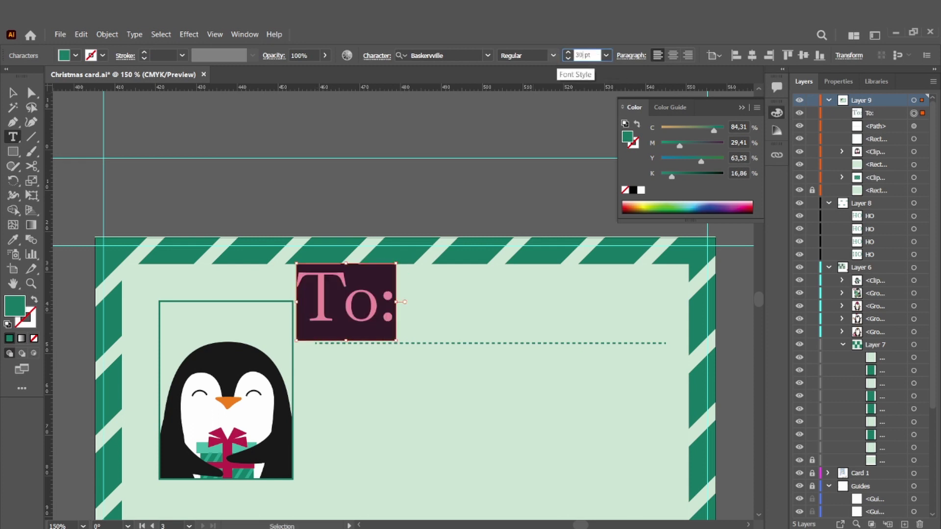
key("Return")
key("Return")
key("Escape")
left_click_drag(324, 314, 337, 323)
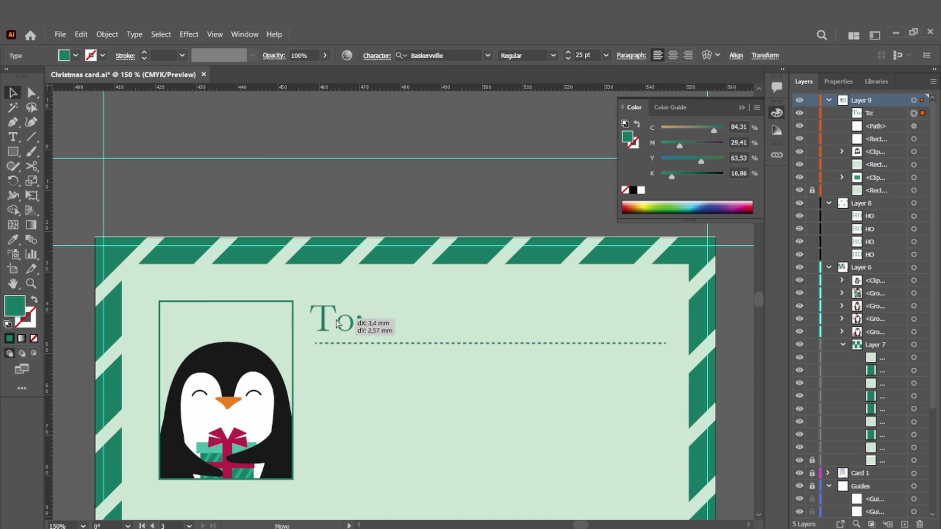
Step: Duplicate the "To:" label and its dashed line directly below the originals
left_click(473, 344, "shift")
scroll(441, 333, "down", 1)
left_click_drag(351, 290, 351, 342)
Step: Set both "To:" labels to 20 pt and lower them closer to their dashed lines
left_click(337, 283, "shift")
left_click(345, 301)
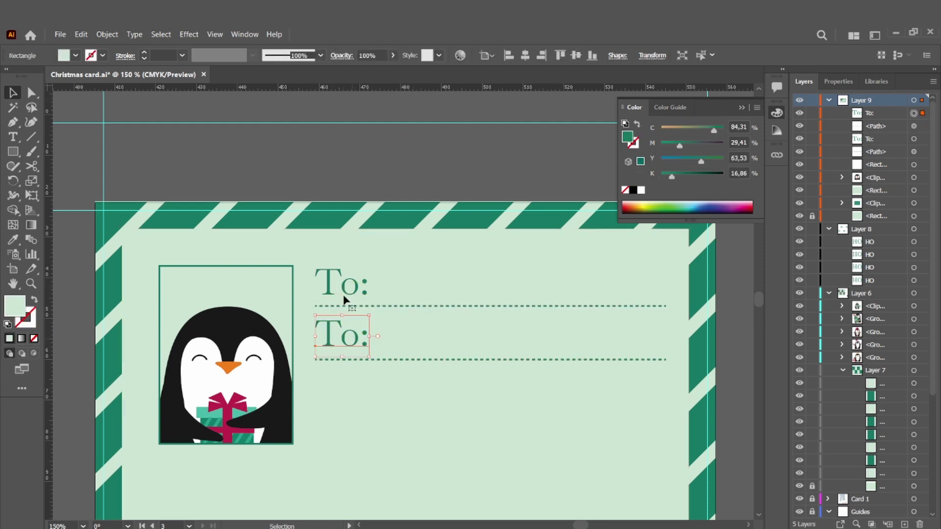
left_click(348, 343)
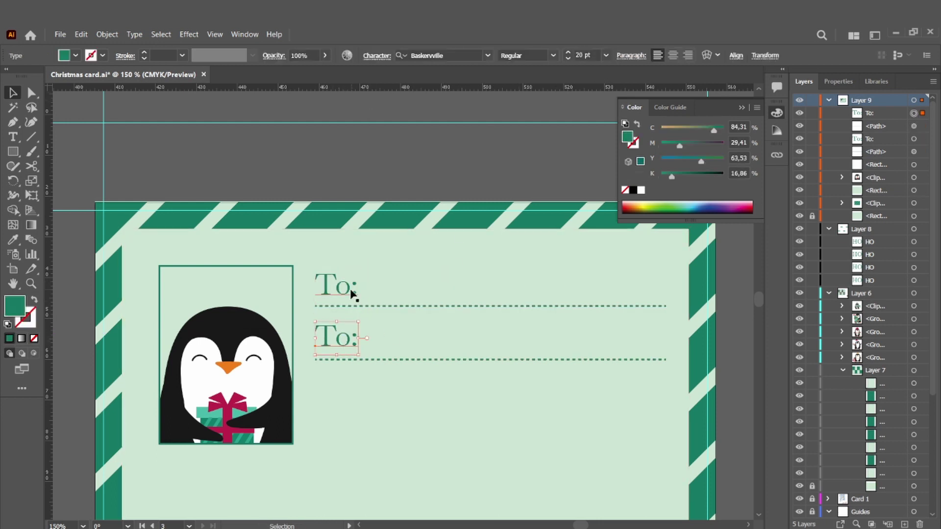
left_click(506, 413)
Step: Change the lower label's text to "Adress:" and remove the stray character entered after it
double_click(345, 343)
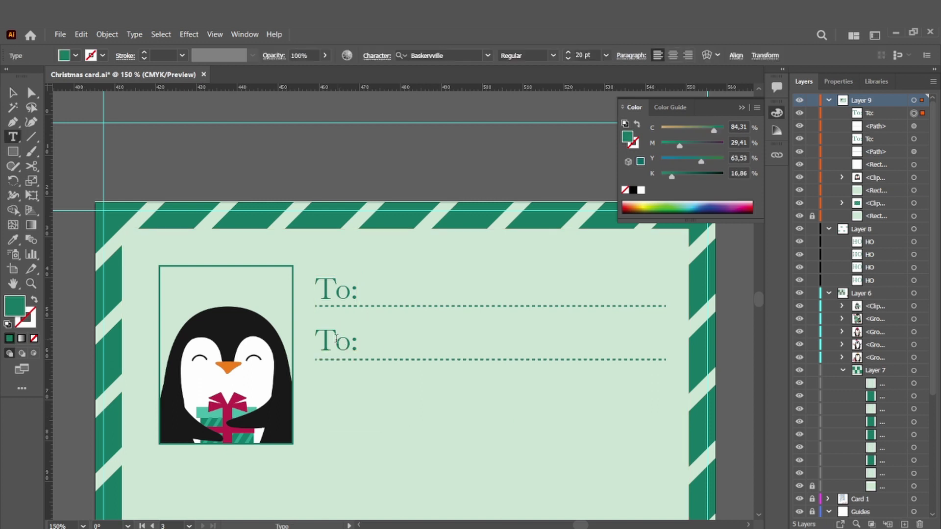
key("ctrl+a")
type("Ad")
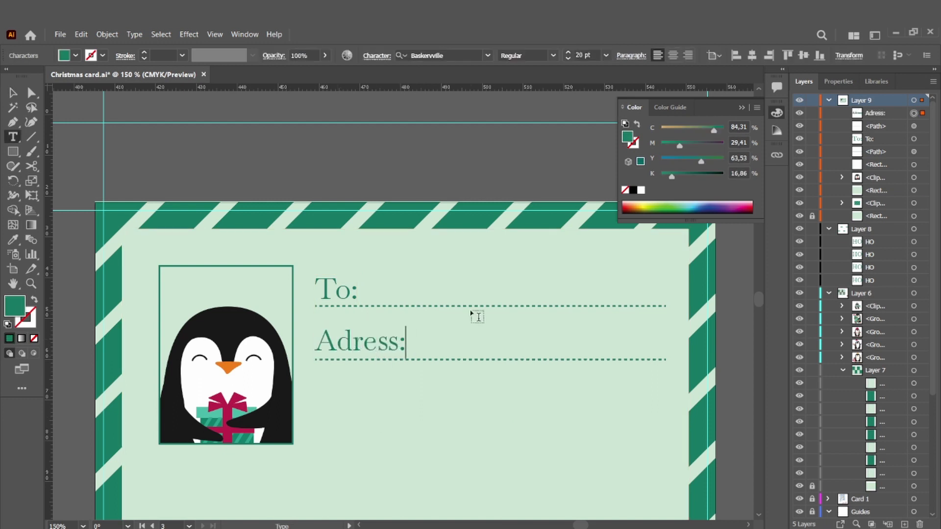
scroll(471, 311, "down", 2)
type("v")
left_click(479, 345, "ctrl")
left_click_drag(420, 296, 405, 296)
key("BackSpace")
left_click(13, 93)
left_click(486, 395)
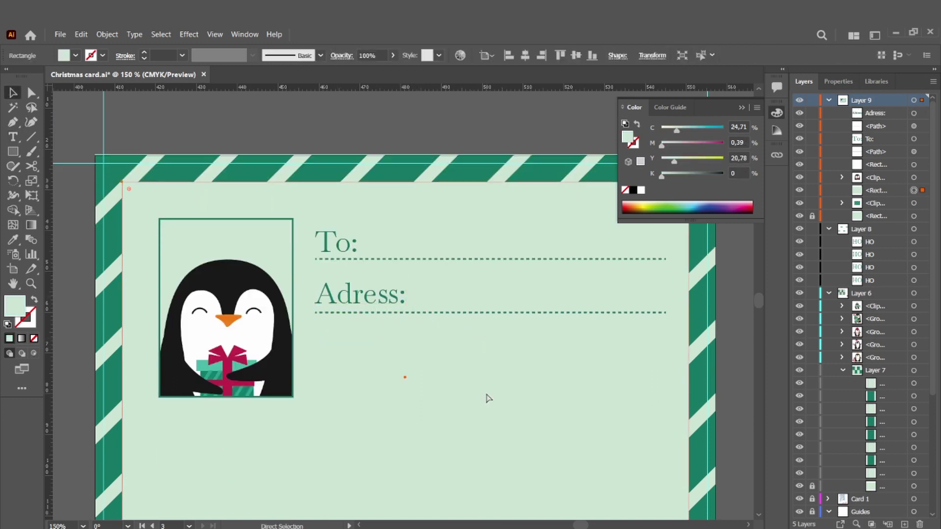
Step: Select the four "HO" labels on the checkered card to check their font, size and fill colour
key("ctrl+minus")
key("ctrl+minus")
scroll(486, 394, "left", 4)
left_click(319, 359)
left_click(177, 352, "shift")
left_click(257, 252, "shift")
left_click(385, 252, "shift")
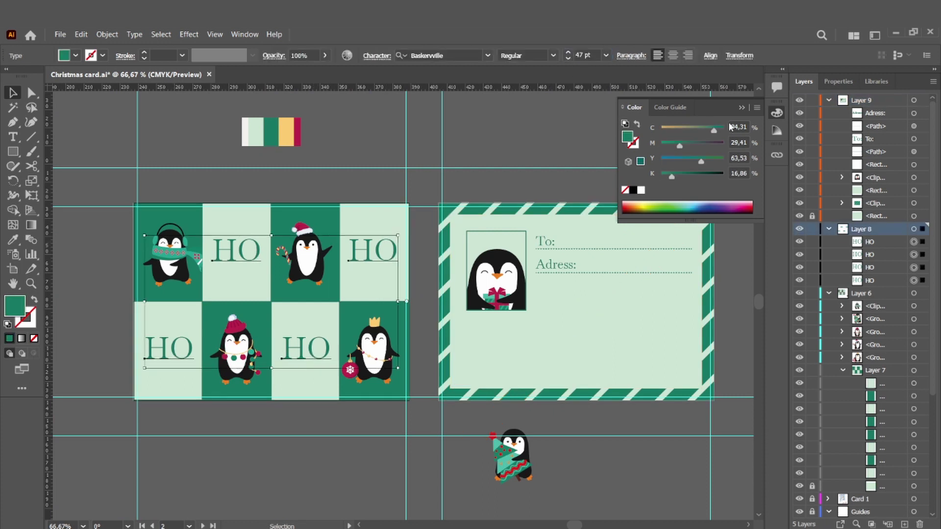
left_click(351, 183)
Step: Duplicate the dashed line under "Adress:" downward to add five more writing lines across the card
scroll(351, 182, "right", 3)
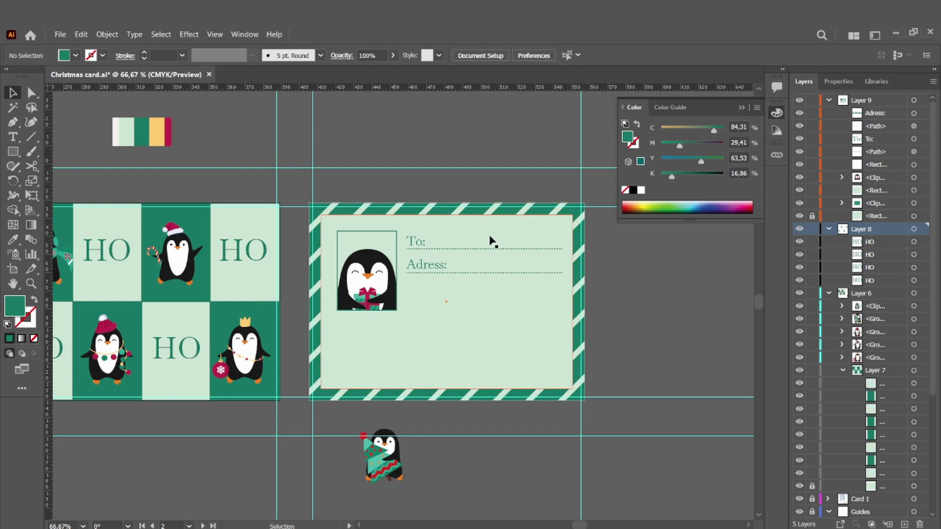
left_click(499, 273)
left_click_drag(502, 277, 519, 320)
left_click_drag(518, 320, 519, 354)
left_click_drag(519, 354, 518, 375)
Step: Select all seven dashed lines, align them with each other and distribute them evenly in the vertical direction
left_click(522, 353, "shift")
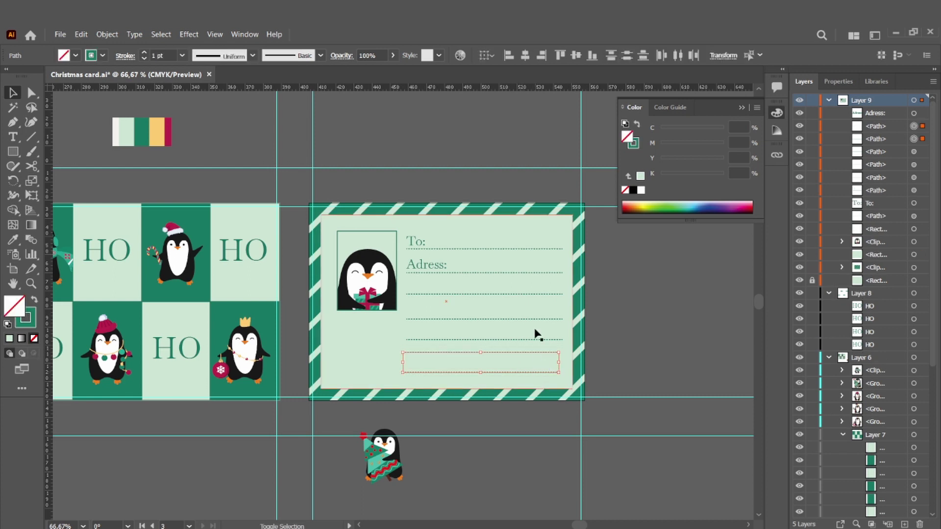
left_click(525, 294, "shift")
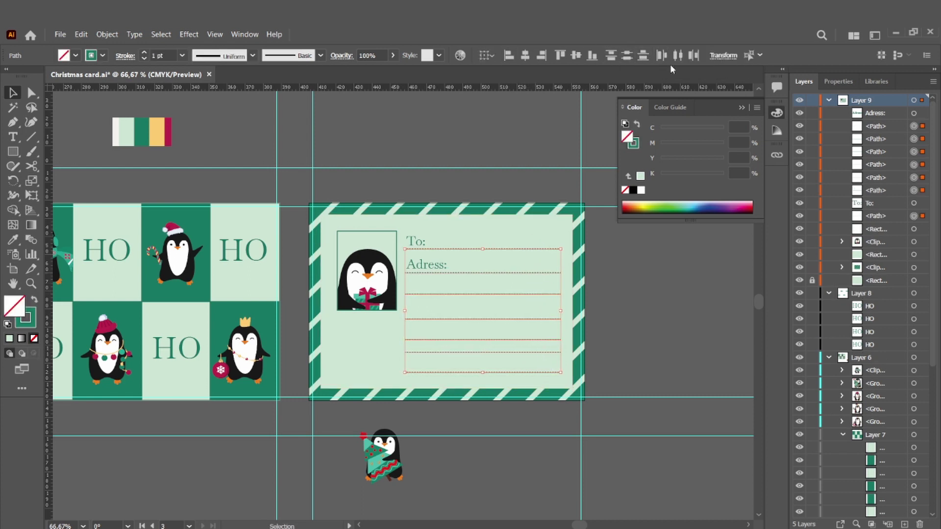
left_click(629, 57)
key("ctrl+plus")
key("ctrl+plus")
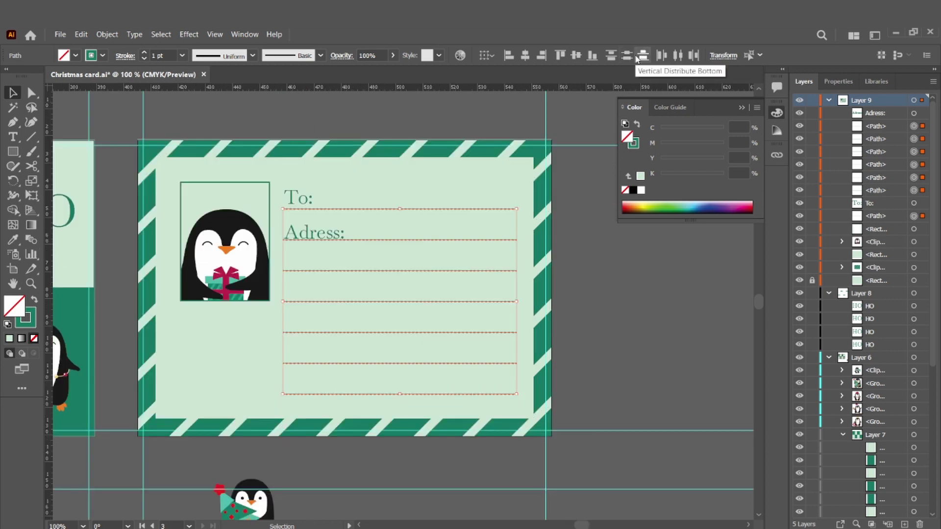
Step: Nudge the "Adress:" label up so it sits just above its dashed line
left_click_drag(353, 252, 412, 287)
left_click(410, 279)
left_click(324, 181)
left_click(349, 229)
key("Up")
key("Up")
key("Up")
key("Up")
key("Up")
scroll(428, 316, "down", 1)
Step: Extend the three lowest dashed lines leftward to match the outer edge of the penguin frame
left_click(315, 357)
left_click(318, 360)
left_click(322, 406, "shift")
left_click(300, 452, "shift")
left_click_drag(284, 407, 133, 407)
Step: Lock the third card's inner light green rectangle and its striped border
scroll(294, 365, "up", 3)
left_click(331, 323, "shift")
left_click(266, 282, "shift")
left_click(123, 238)
left_click(812, 255)
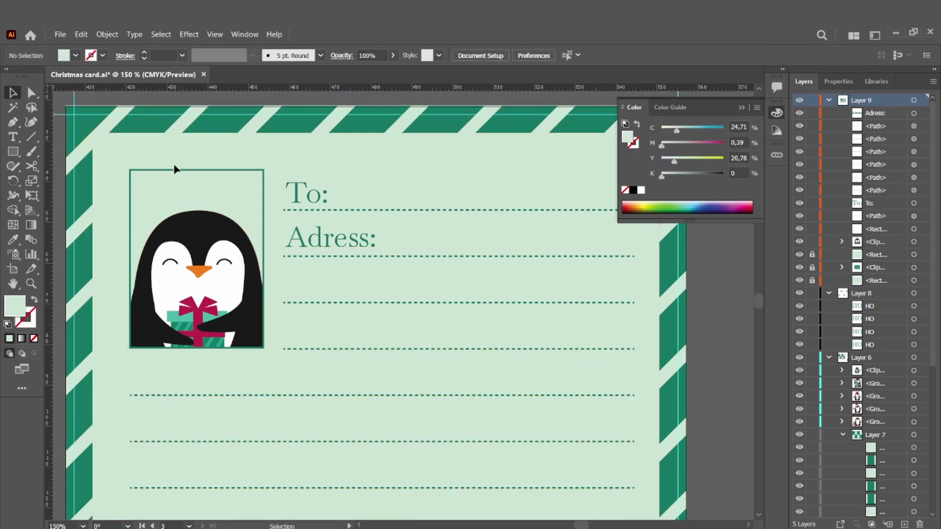
Step: Select the framed penguin, both labels and all dashed lines and move them together slightly up and left on the card
left_click_drag(260, 276, 647, 511)
key("Up")
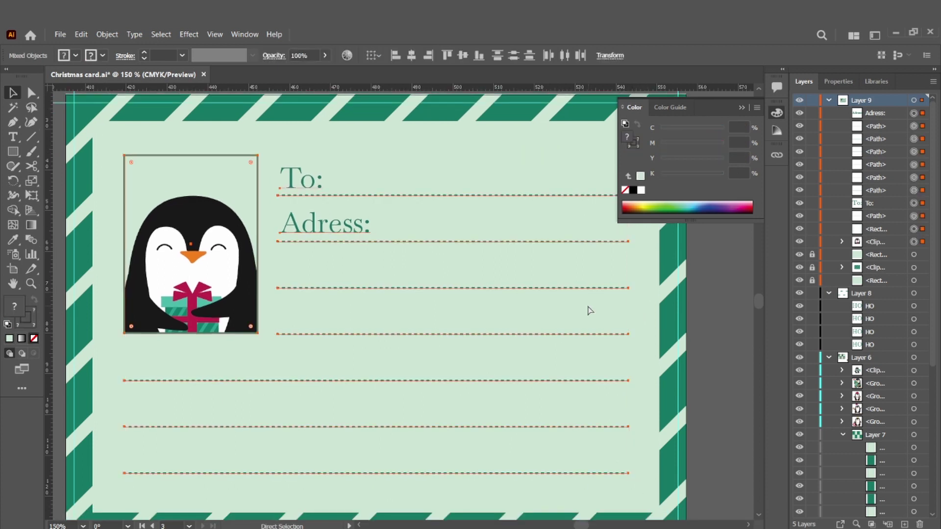
key("ctrl+minus")
key("ctrl+minus")
left_click(597, 309)
Step: Switch to Trim View and look at the checkered card and the address card without guides
scroll(599, 309, "up", 5)
scroll(613, 319, "left", 10)
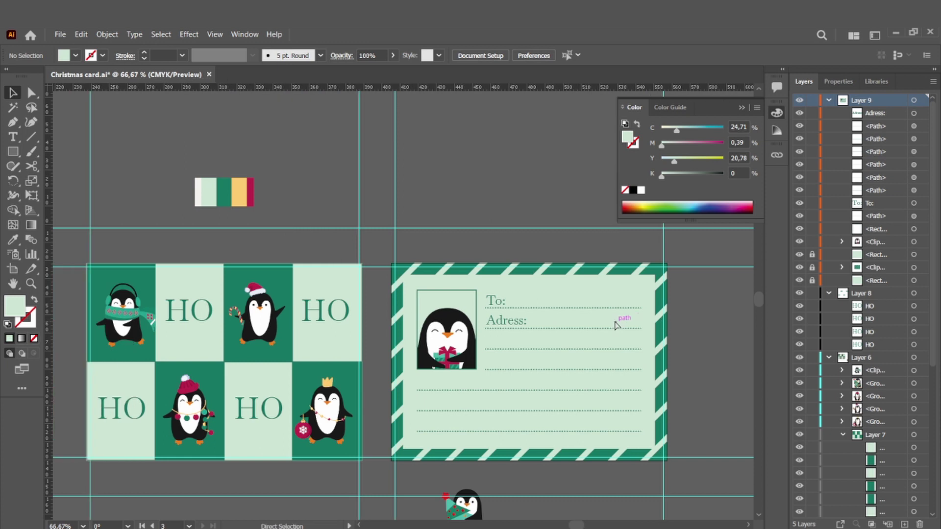
left_click(214, 35)
left_click(280, 87)
scroll(350, 122, "left", 4)
scroll(349, 123, "down", 3)
scroll(350, 122, "right", 1)
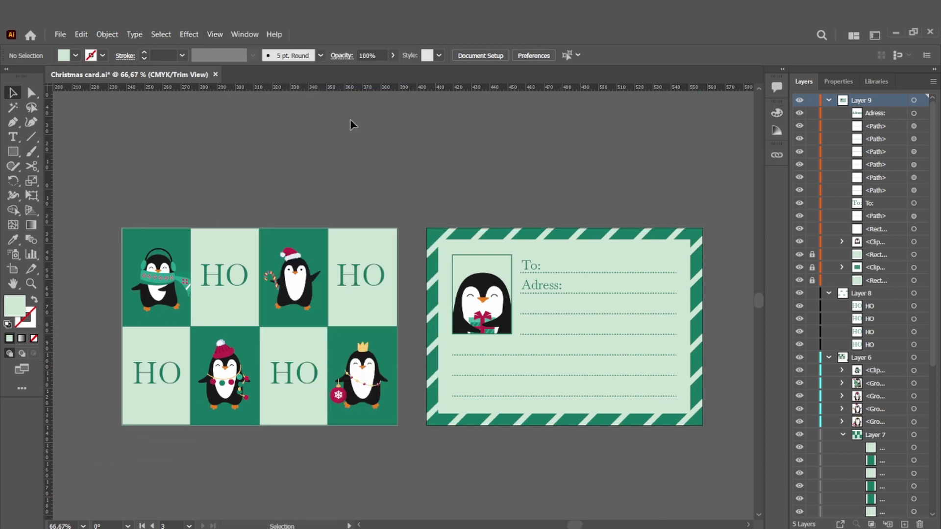
Step: Set the "To:" and "Adress:" labels to 15 pt
left_click(532, 265)
left_click(541, 285, "shift")
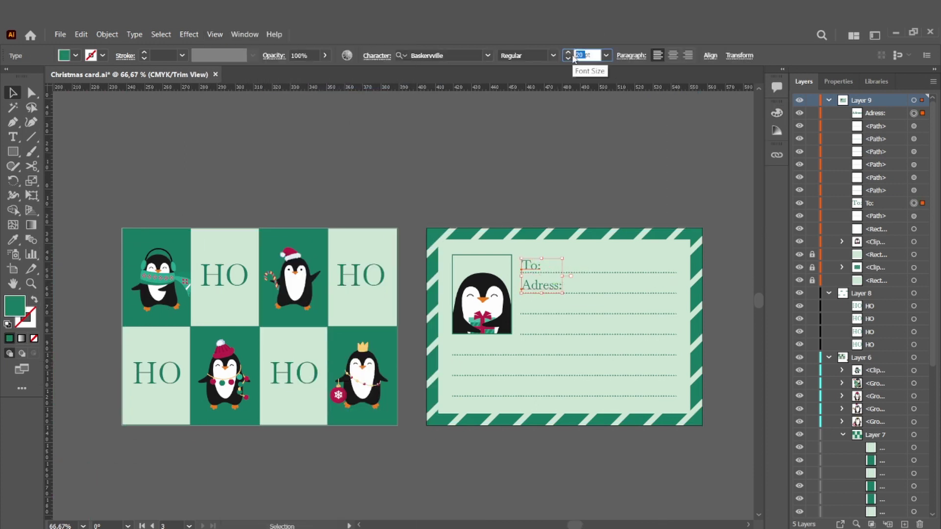
left_click(585, 175)
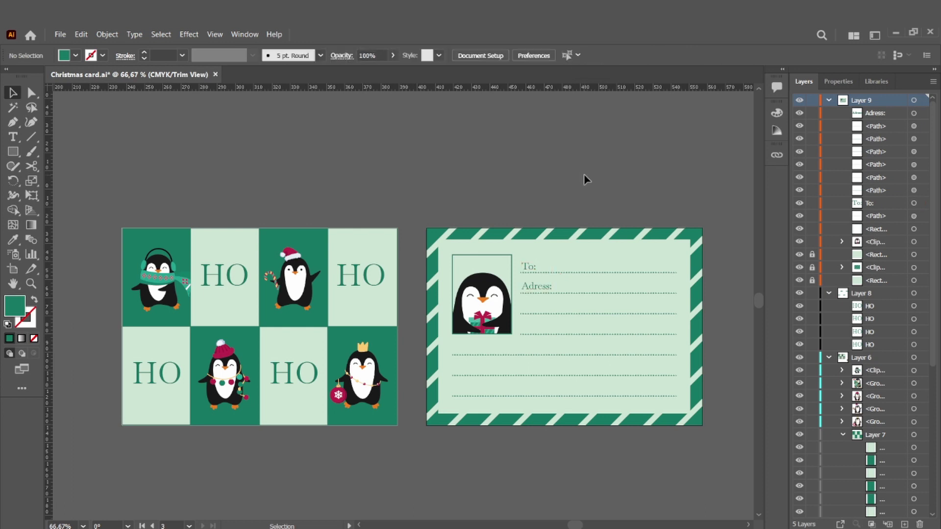
Step: Shift the "To:" and "Adress:" labels and the starts of the four upper dashed lines slightly right, away from the penguin frame
left_click_drag(607, 255, 524, 305)
left_click(563, 216)
left_click(532, 266)
left_click(533, 287, "shift")
key("Right")
key("Right")
left_click(628, 192)
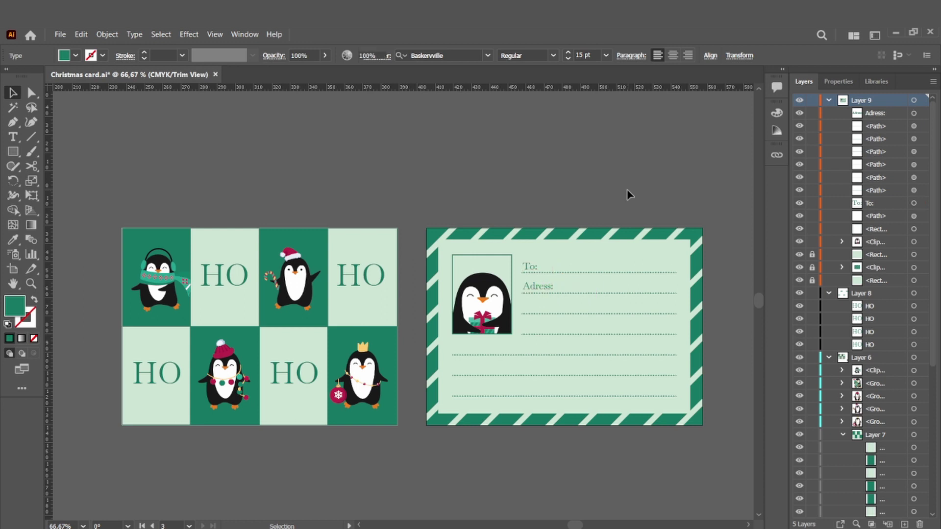
Step: Lower the top edge of the penguin frame to make it about 41 mm high
scroll(628, 194, "down", 1)
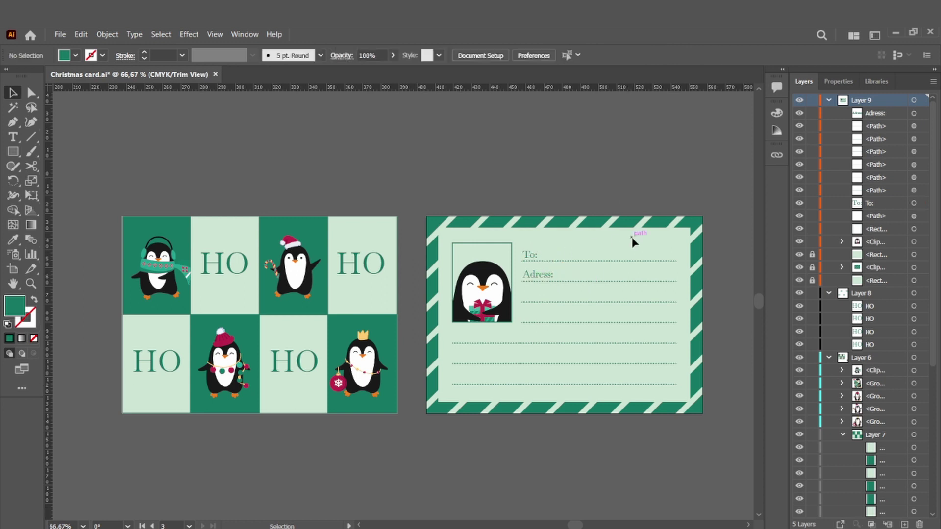
left_click_drag(483, 242, 484, 248)
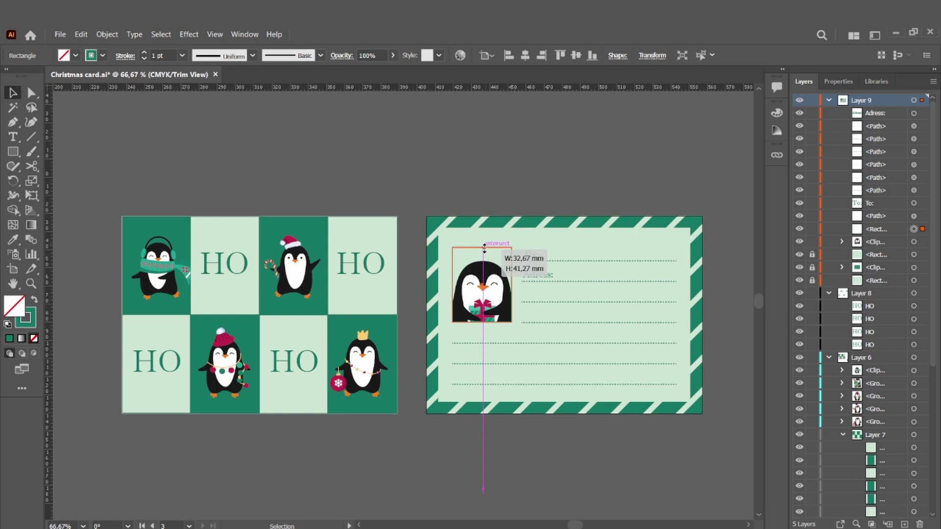
left_click(549, 180)
Step: Isolate the gift penguin inside the frame on the address card, hide it and leave isolation mode
scroll(547, 174, "right", 4)
left_click_drag(412, 240, 645, 391)
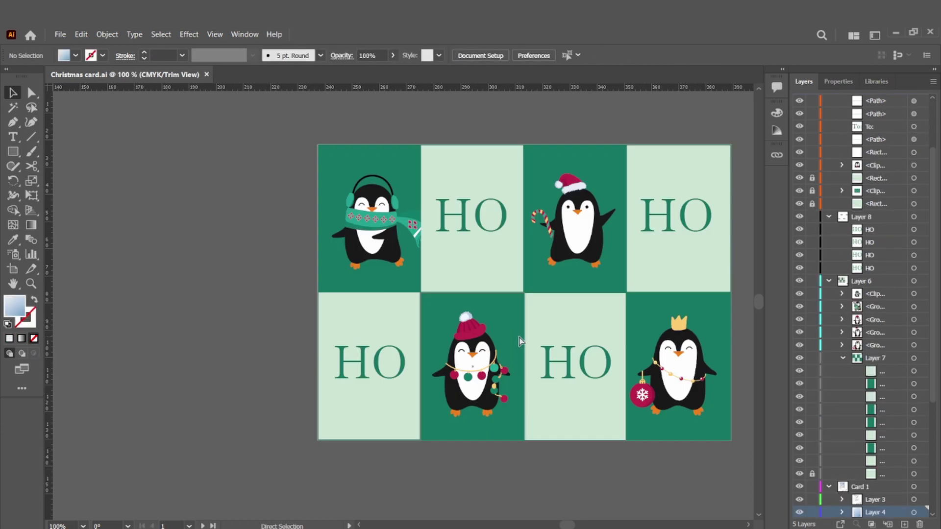
scroll(525, 457, "right", 17)
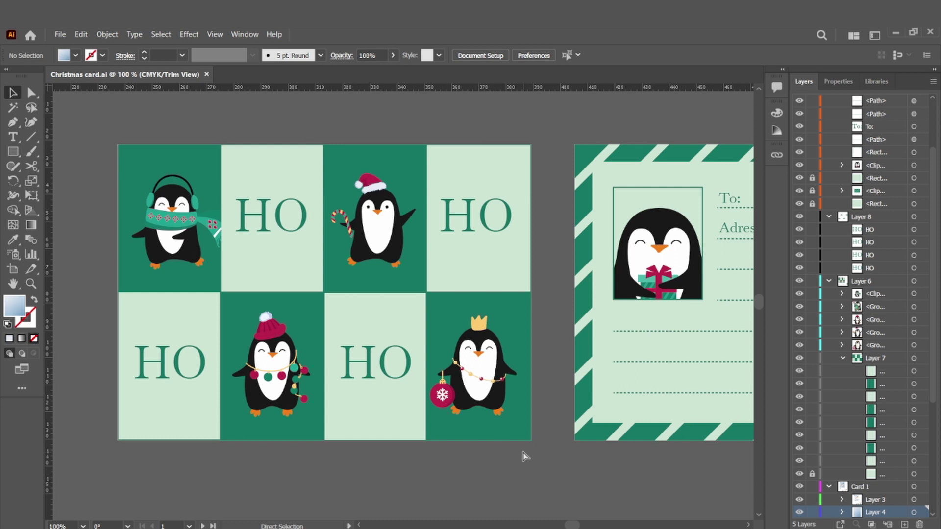
scroll(525, 457, "right", 20)
double_click(377, 265)
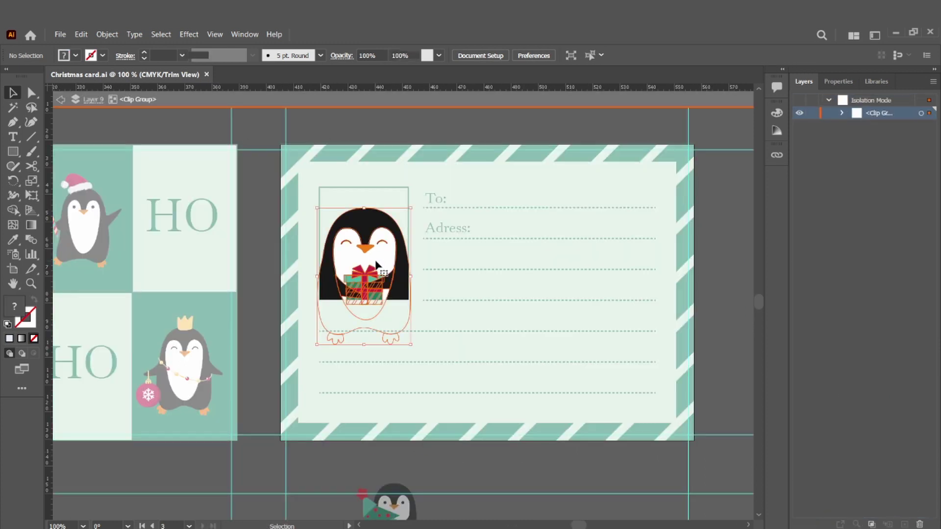
left_click(799, 113)
double_click(530, 113)
Step: Examine the checkered card and the address card with its empty frame side by side
scroll(531, 113, "up", 2)
key("a")
key("ctrl+minus")
scroll(660, 147, "left", 7)
scroll(660, 147, "up", 1)
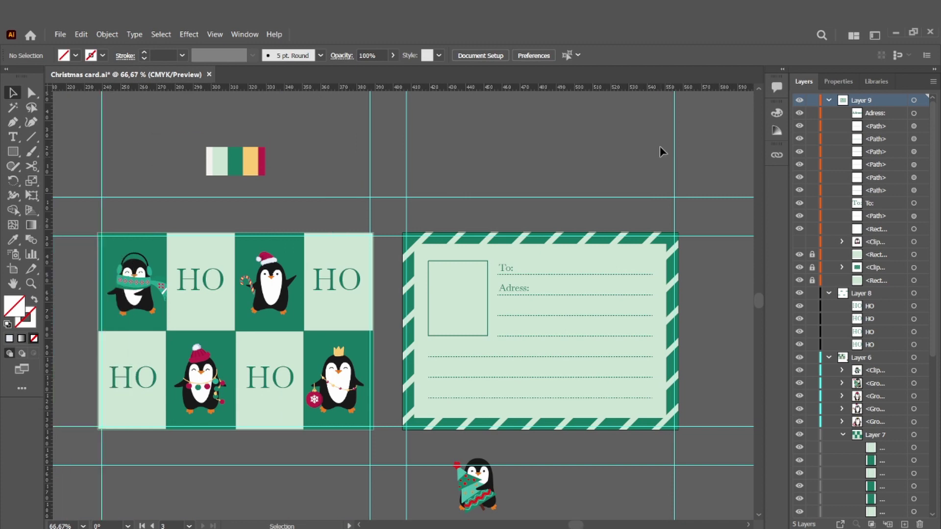
scroll(660, 147, "left", 3)
scroll(660, 147, "down", 2)
scroll(660, 147, "right", 1)
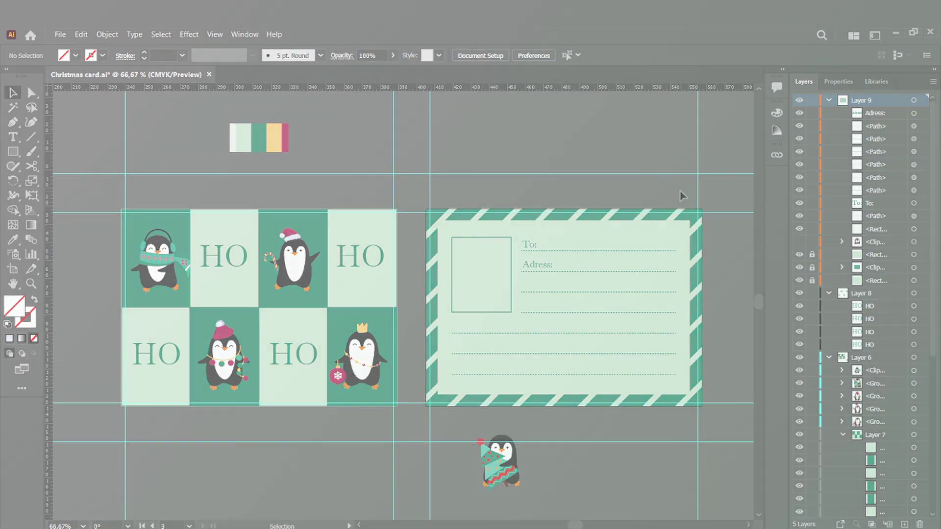